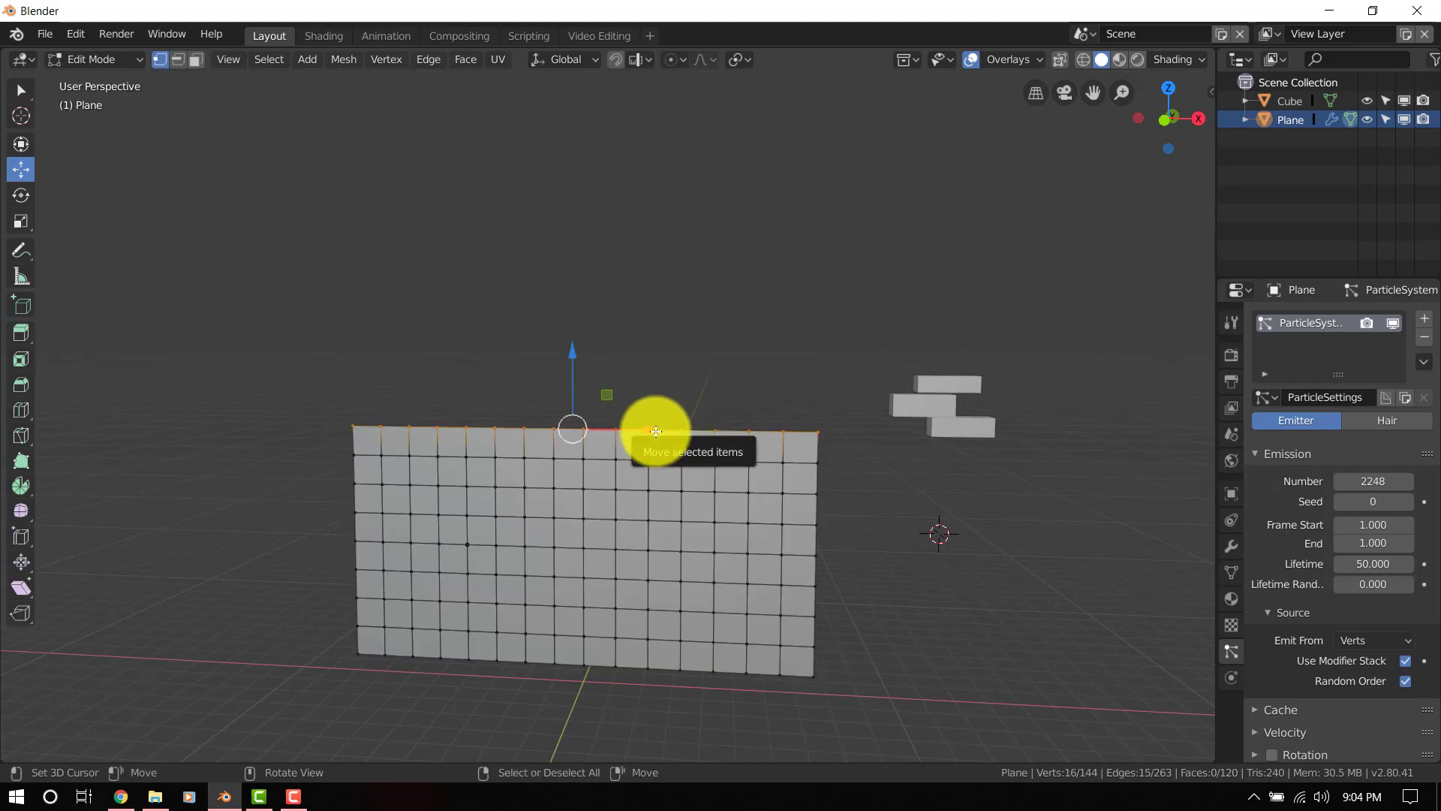
- Extrude the wall plane's top edge upward, divide the new strip with three horizontal loop cuts, and return to Object Mode
key("e")
left_click_drag(570, 363, 628, 332)
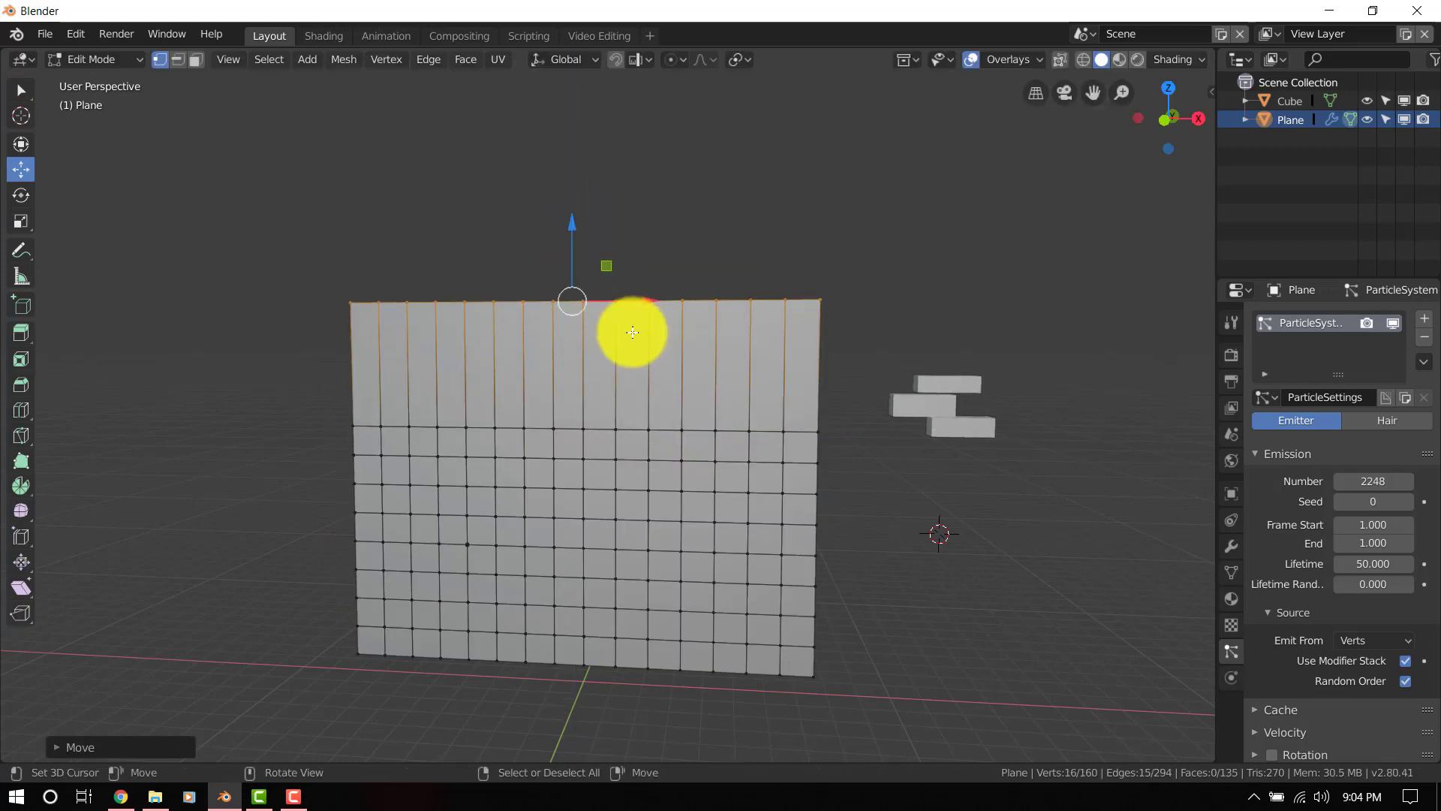
key("ctrl+r")
left_click(628, 377)
key("Tab")
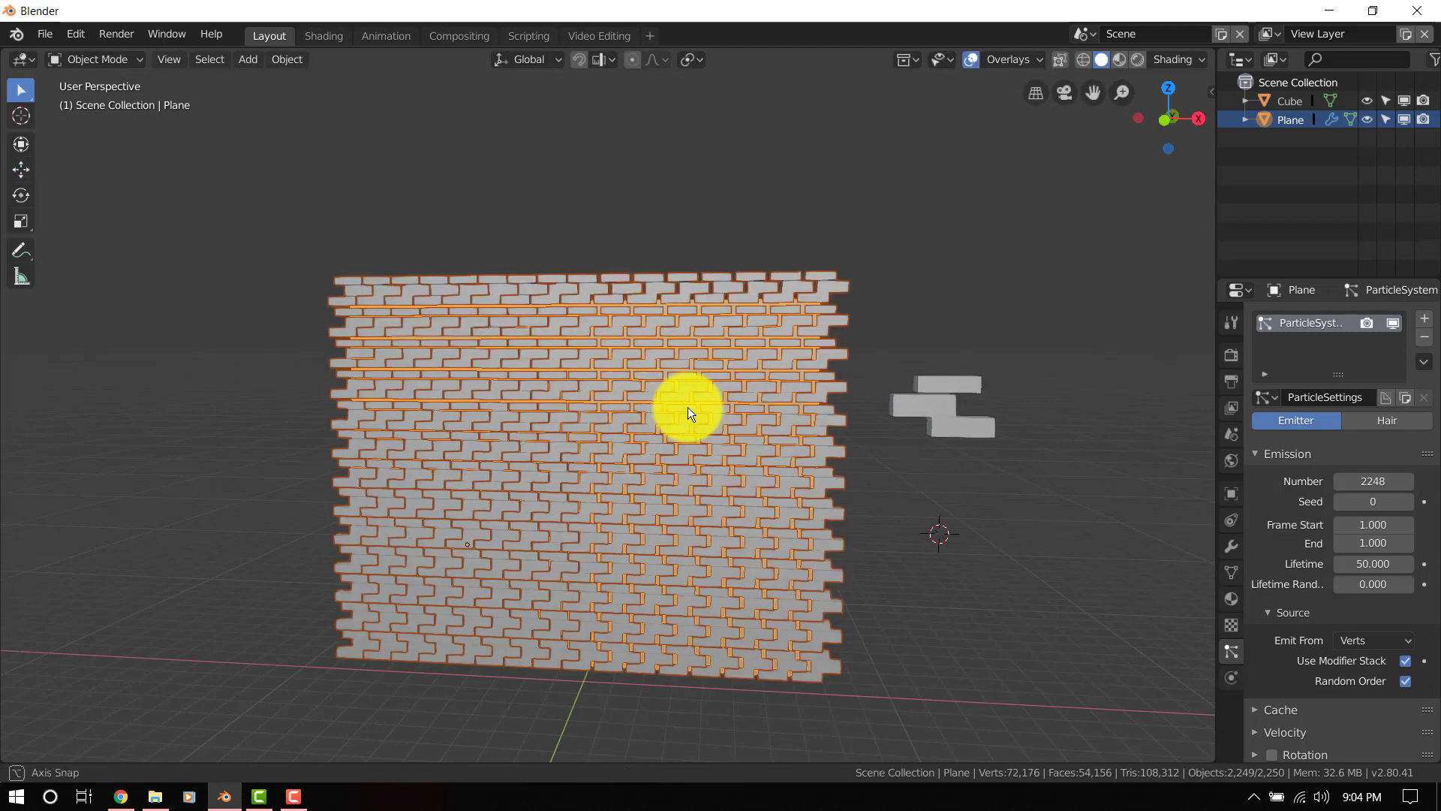
- Deselect everything and examine the brick pattern of the taller wall from the front and up close
middle_click_drag(688, 407, 644, 416)
key("alt+a")
middle_click_drag(733, 376, 800, 350)
scroll(705, 358, "up", 2)
scroll(874, 362, "up", 2)
scroll(800, 350, "up", 2)
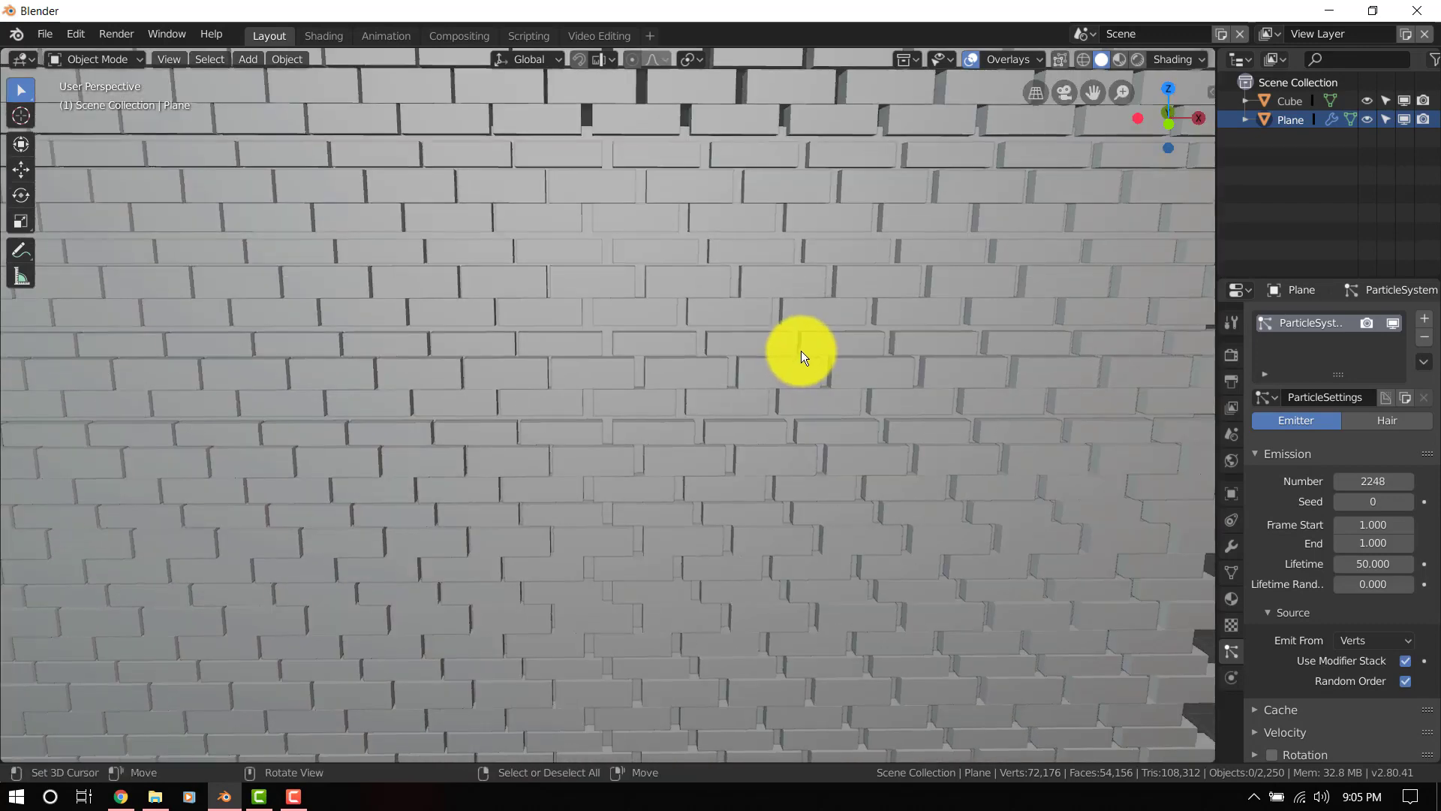
scroll(801, 360, "down", 5)
- Extrude the wall plane's right-hand edge loop outward along X to lengthen the wall in Edit Mode
key("Tab")
left_click(818, 421, "alt")
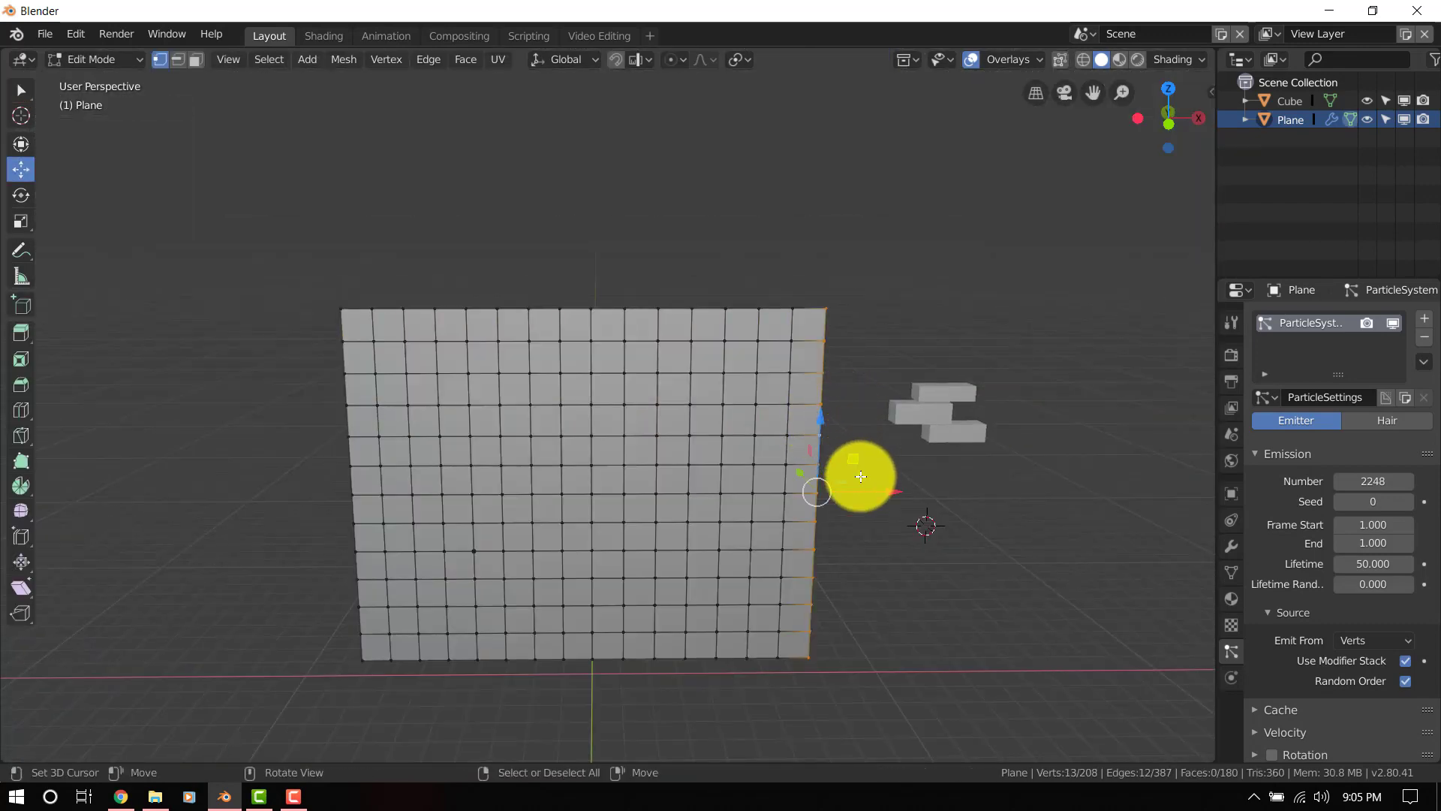
key("e")
left_click(6, 484)
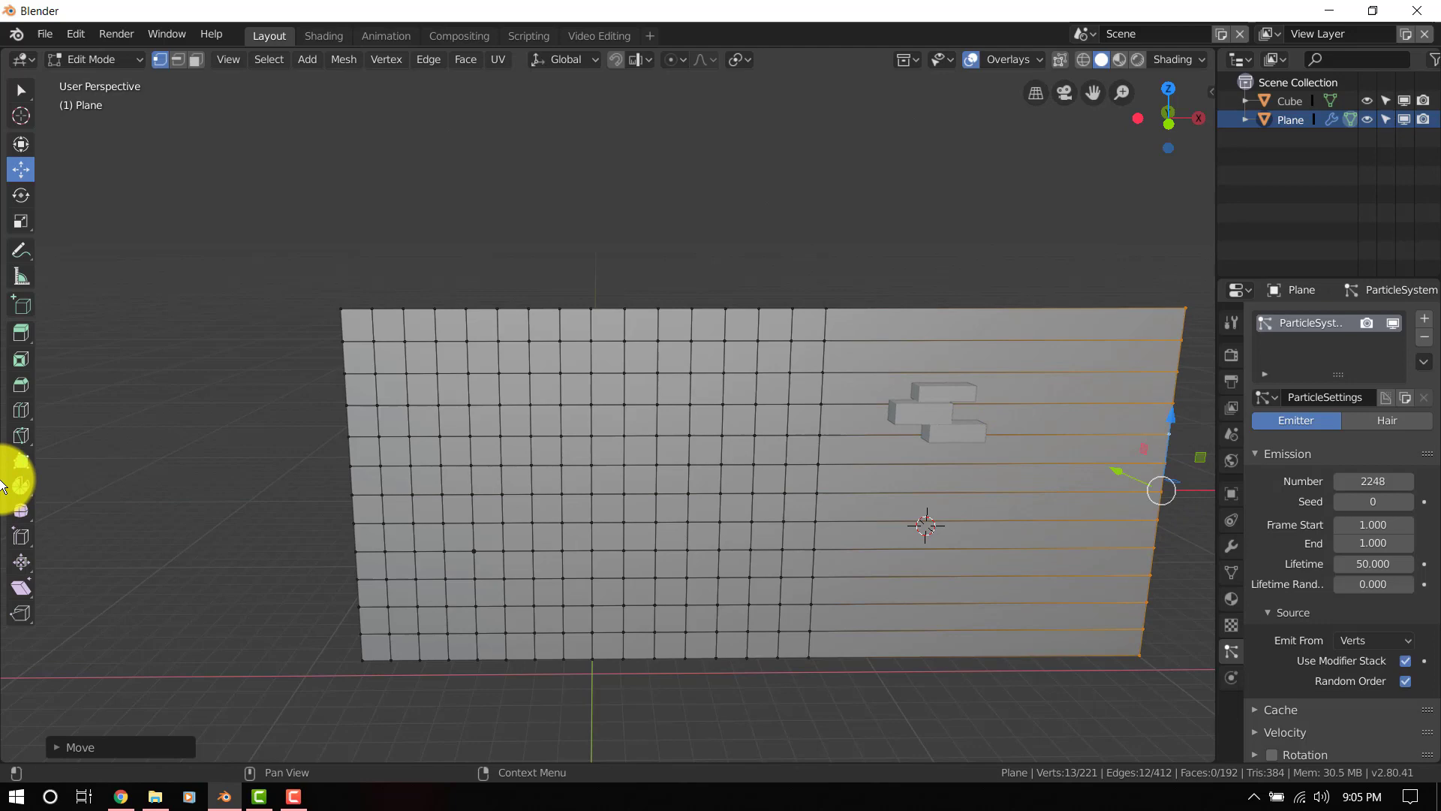
- Divide the extruded side section with evenly spaced vertical loop cuts and return to Object Mode to show the bricks
scroll(506, 458, "down", 1)
middle_click_drag(814, 469, 615, 476, "shift")
key("ctrl+r")
scroll(683, 456, "up", 4)
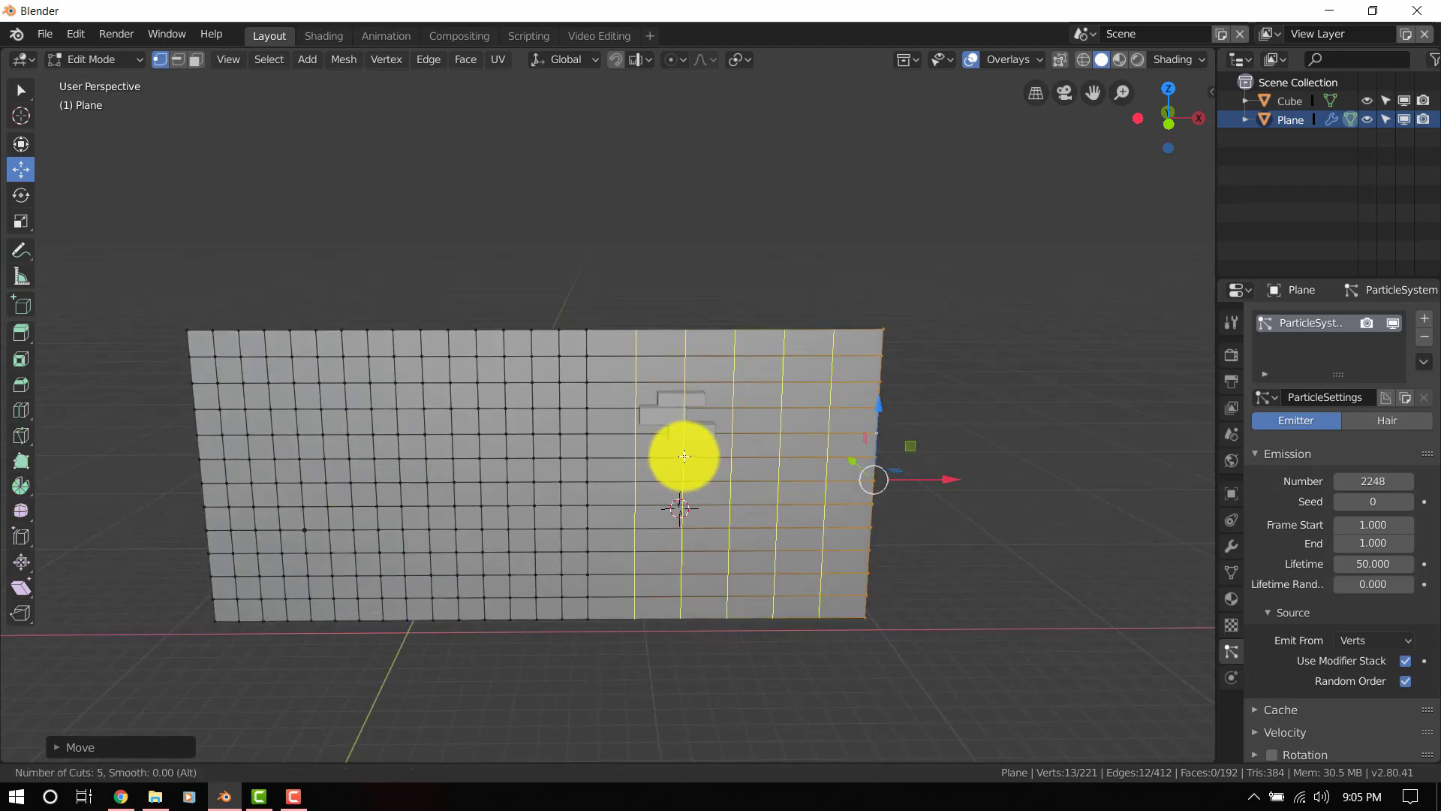
scroll(684, 455, "up", 5)
left_click(684, 453)
right_click(684, 453)
key("Tab")
scroll(707, 467, "up", 2)
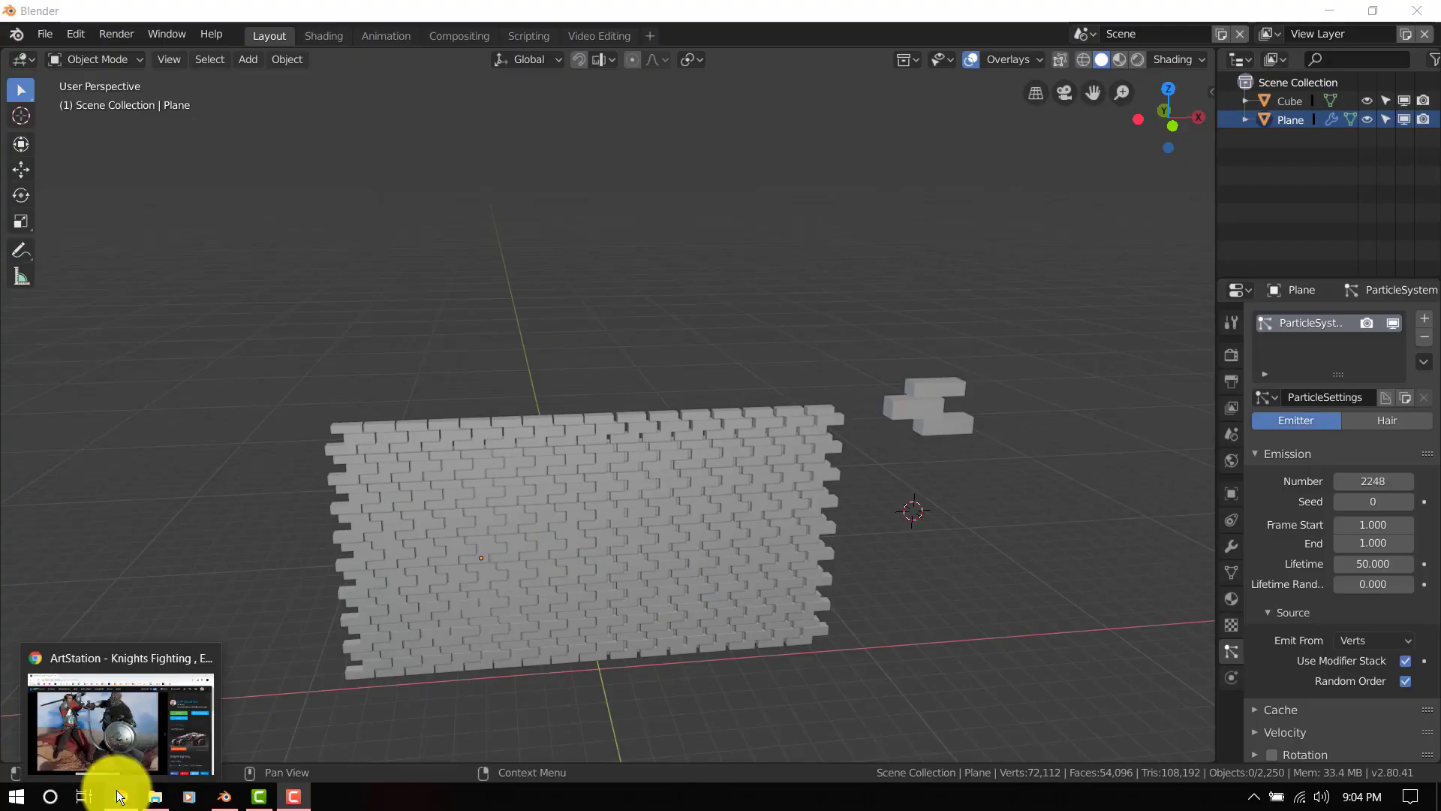
- Switch to Chrome to view the Knights Fighting artwork on ArtStation, and return to Blender
left_click(119, 796)
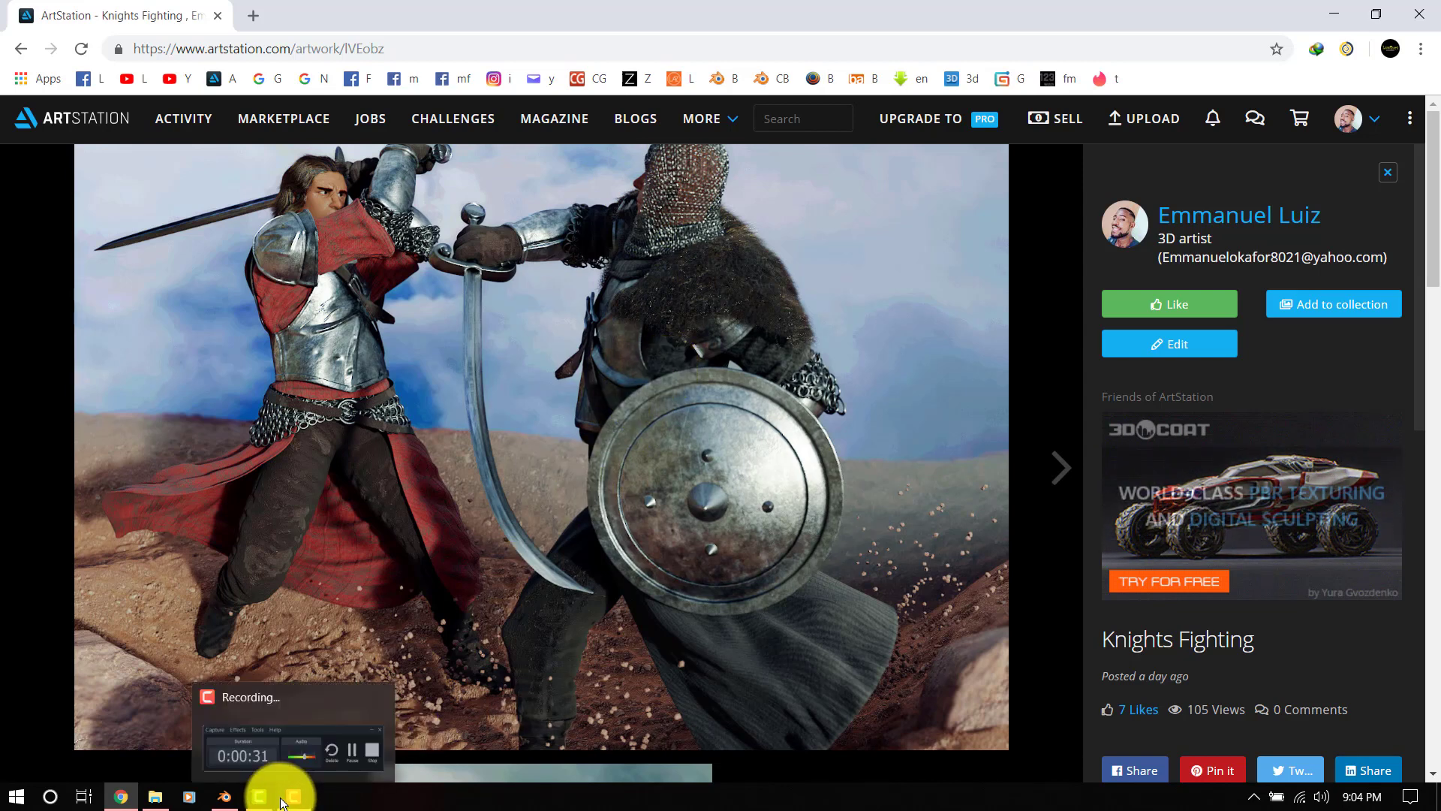
mouse_move(148, 800)
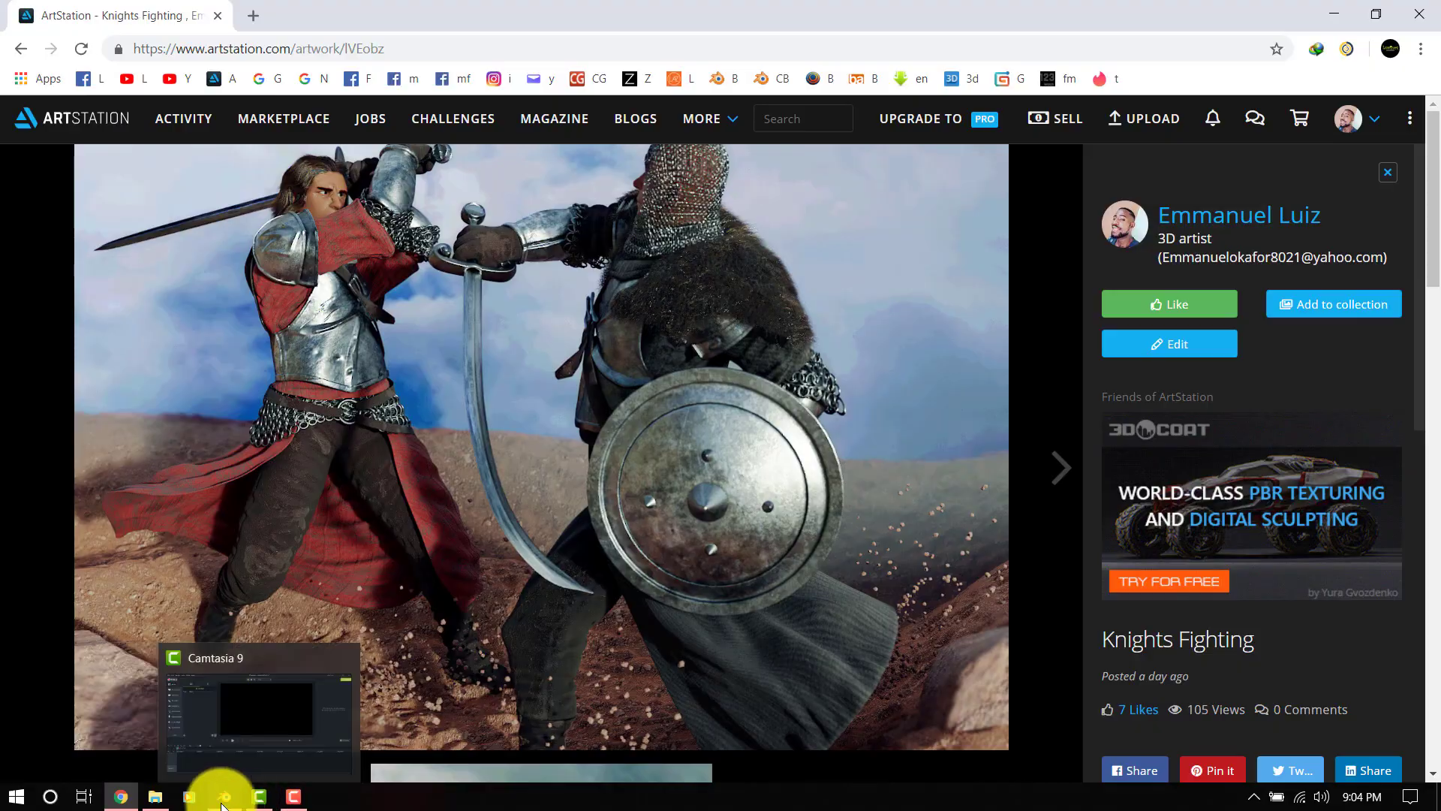
left_click(307, 714)
- Select the wall plane's top edge loop in Edit Mode, extrude it upward, and fill the extension with three horizontal loop cuts
middle_click_drag(524, 483, 529, 473)
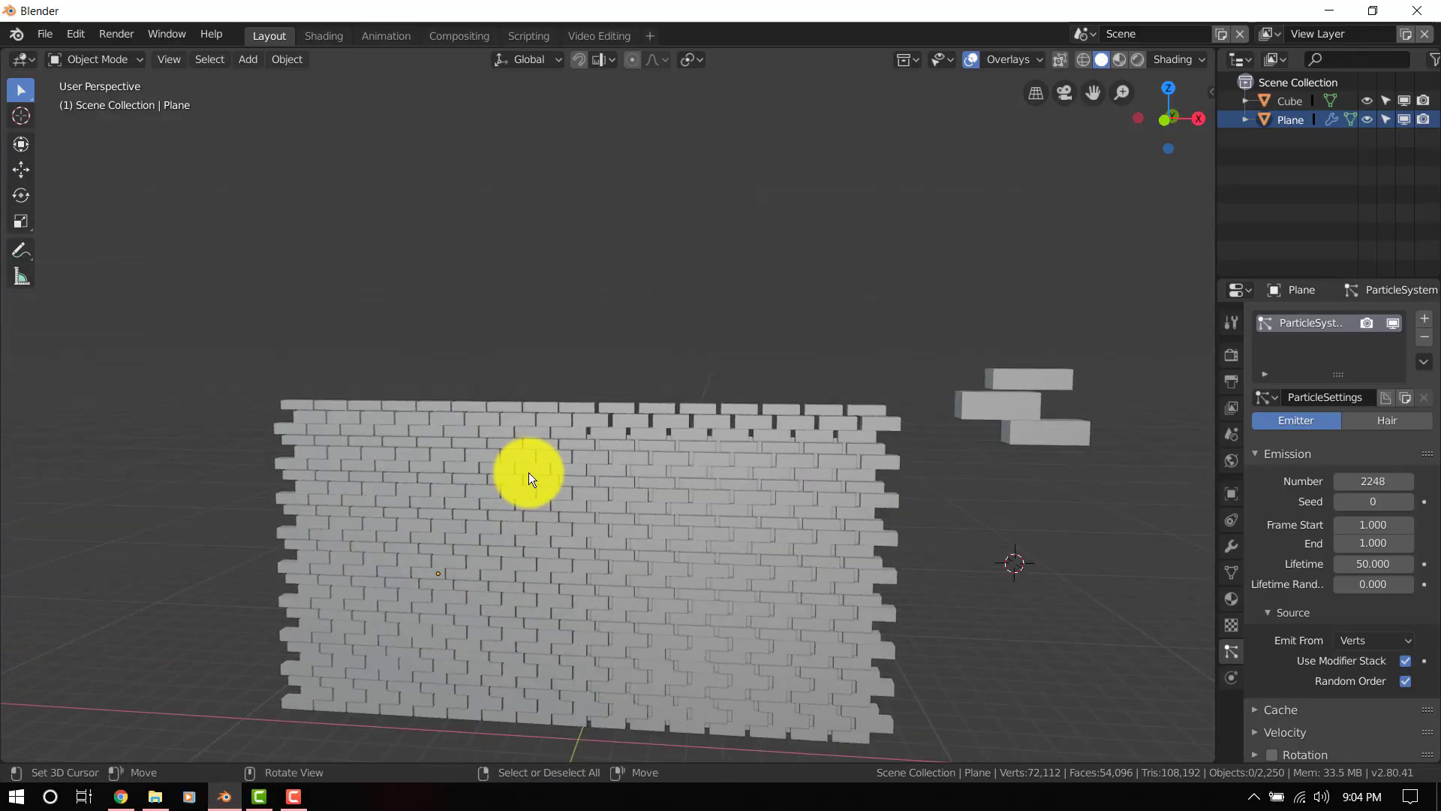
scroll(738, 447, "down", 3)
scroll(701, 479, "up", 2)
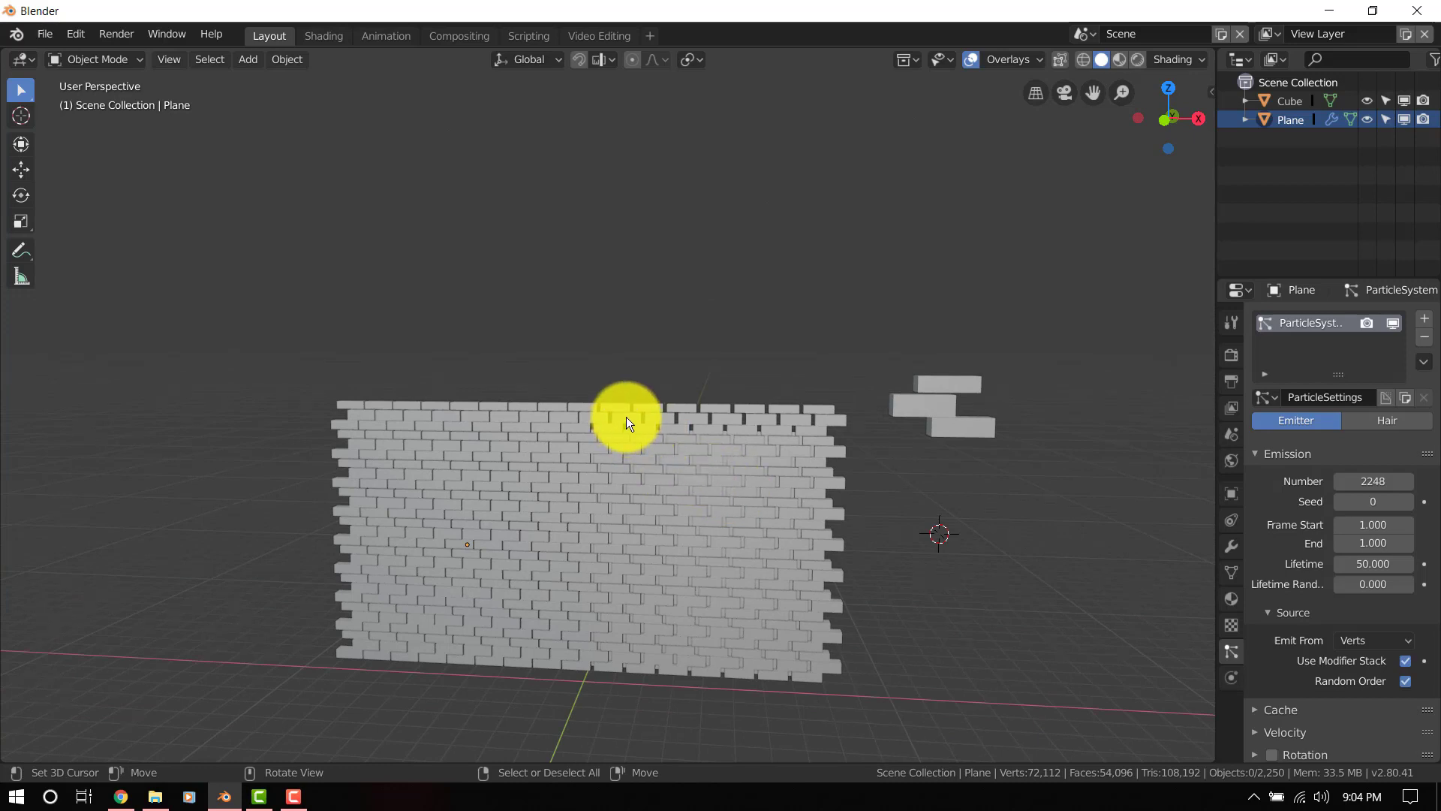
left_click(660, 415)
key("Tab")
right_click(661, 425, "alt")
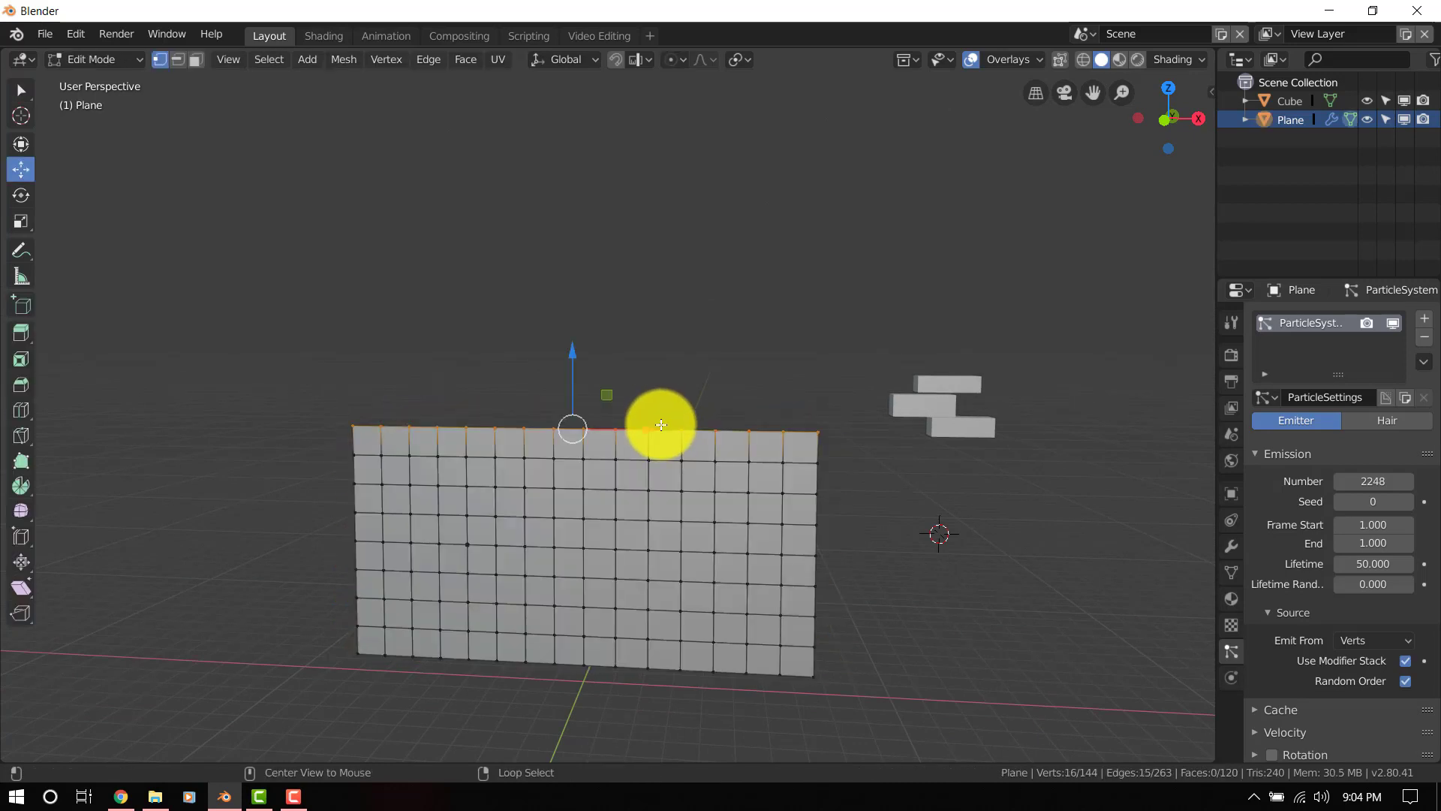
key("e")
right_click(655, 433)
left_click_drag(569, 344, 579, 216)
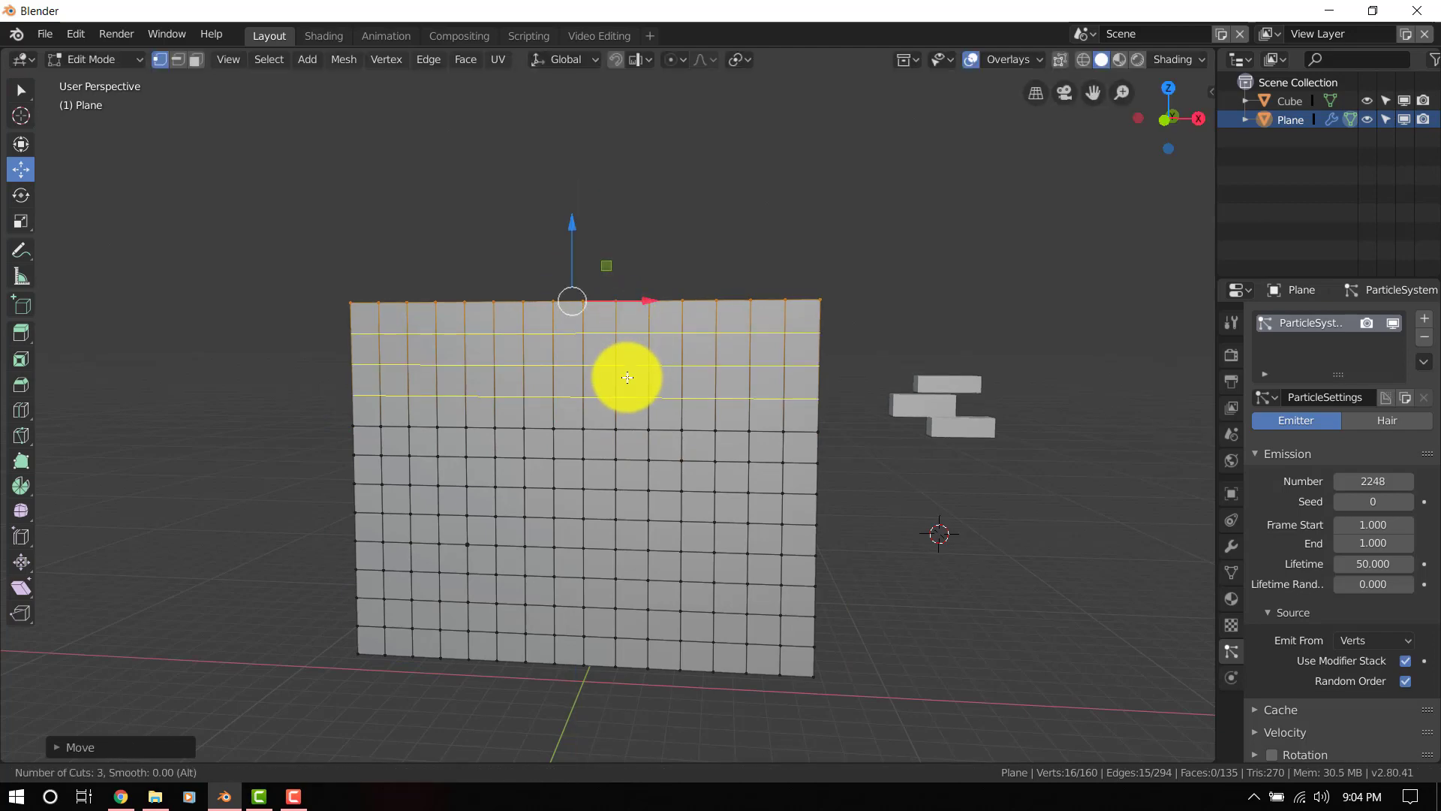
key("Tab")
- Clear the selection and extrude the wall plane's right-hand edge loop outward along the X axis
mouse_move(618, 403)
middle_mouse_down()
mouse_move(737, 411)
mouse_move(642, 417)
middle_mouse_up()
key("alt+a")
middle_click_drag(706, 379, 800, 351)
scroll(698, 361, "up", 2)
scroll(800, 351, "down", 3)
key("Tab")
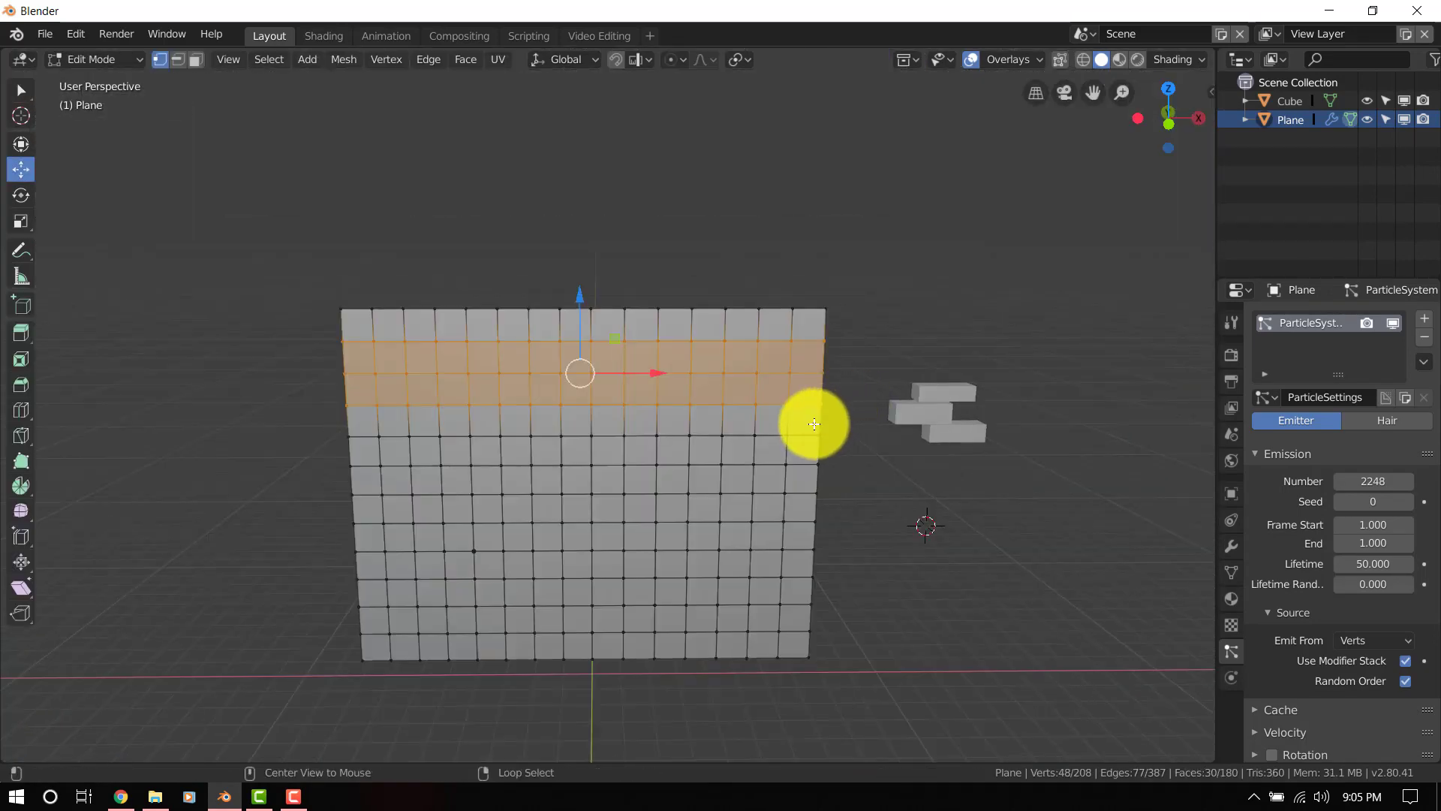
key("alt+a")
left_click(860, 476, "alt")
key("g")
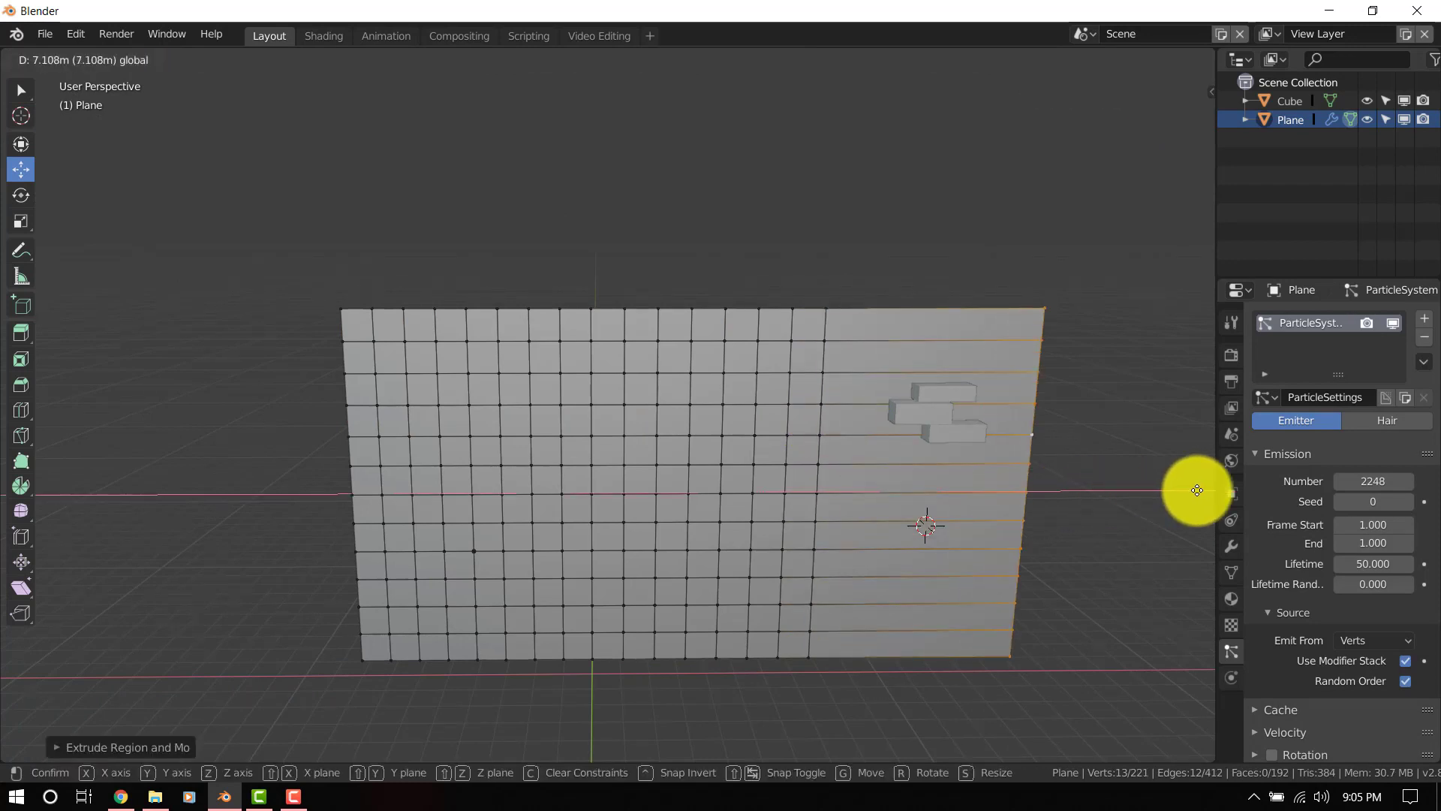
left_click(60, 470)
- Add nine vertical loop cuts across the extruded side section and show the extended brick wall in Object Mode
scroll(502, 458, "down", 1)
middle_click_drag(588, 465, 388, 473, "shift")
key("ctrl+r")
scroll(684, 448, "up", 6)
left_click(684, 449)
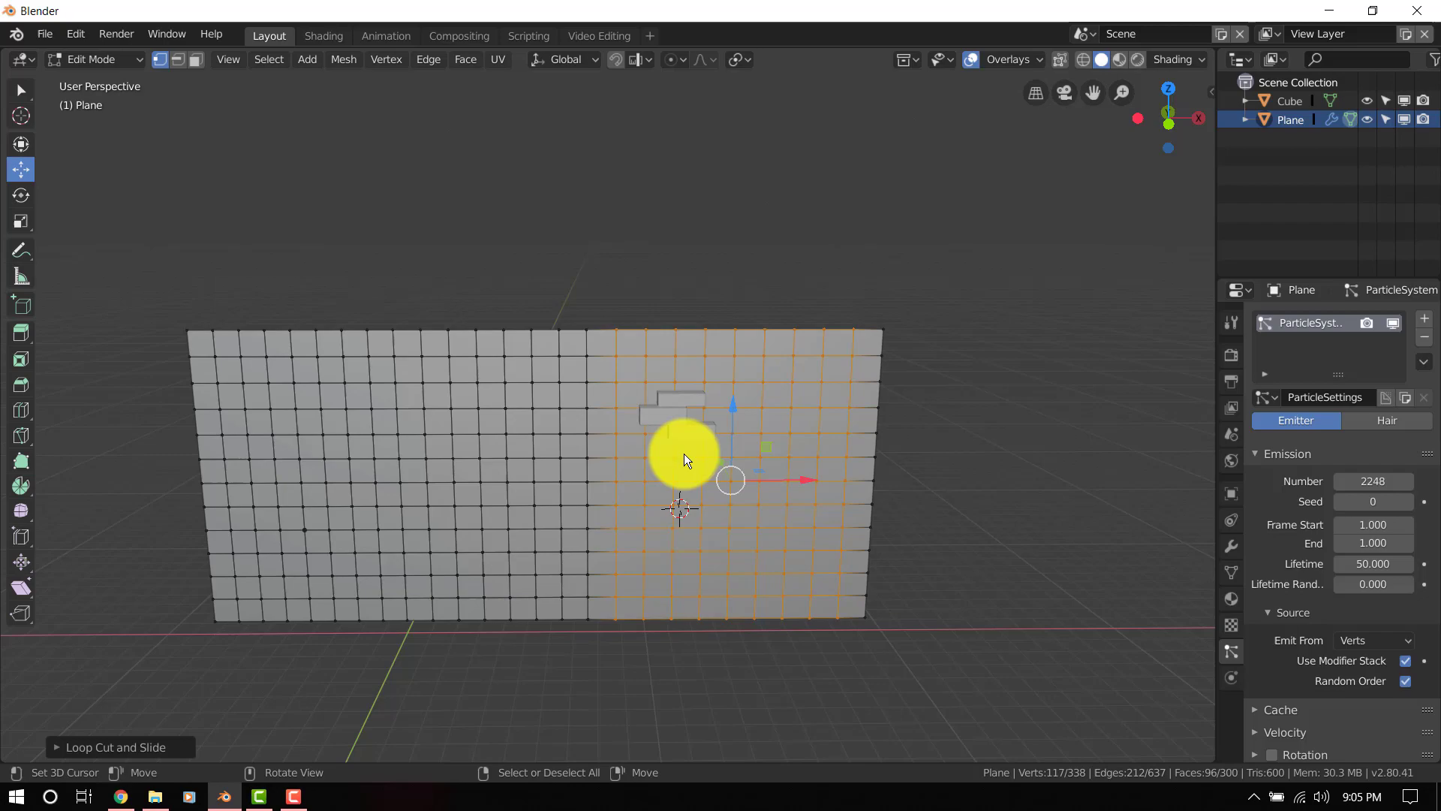
key("Tab")
middle_click_drag(602, 486, 615, 430)
scroll(623, 448, "down", 2)
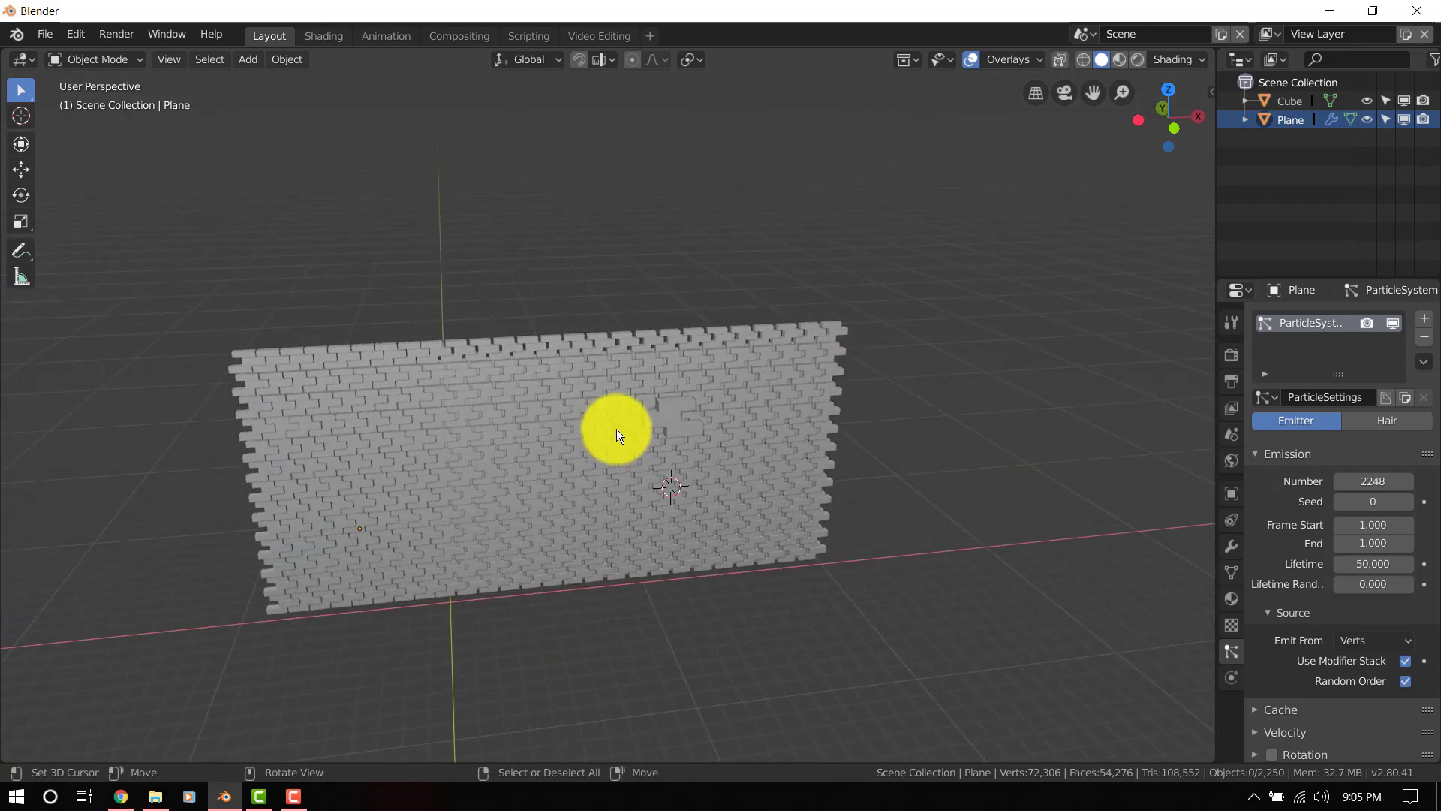
- Start a new General file in place of the demo wall scene
key("a")
key("ctrl+n")
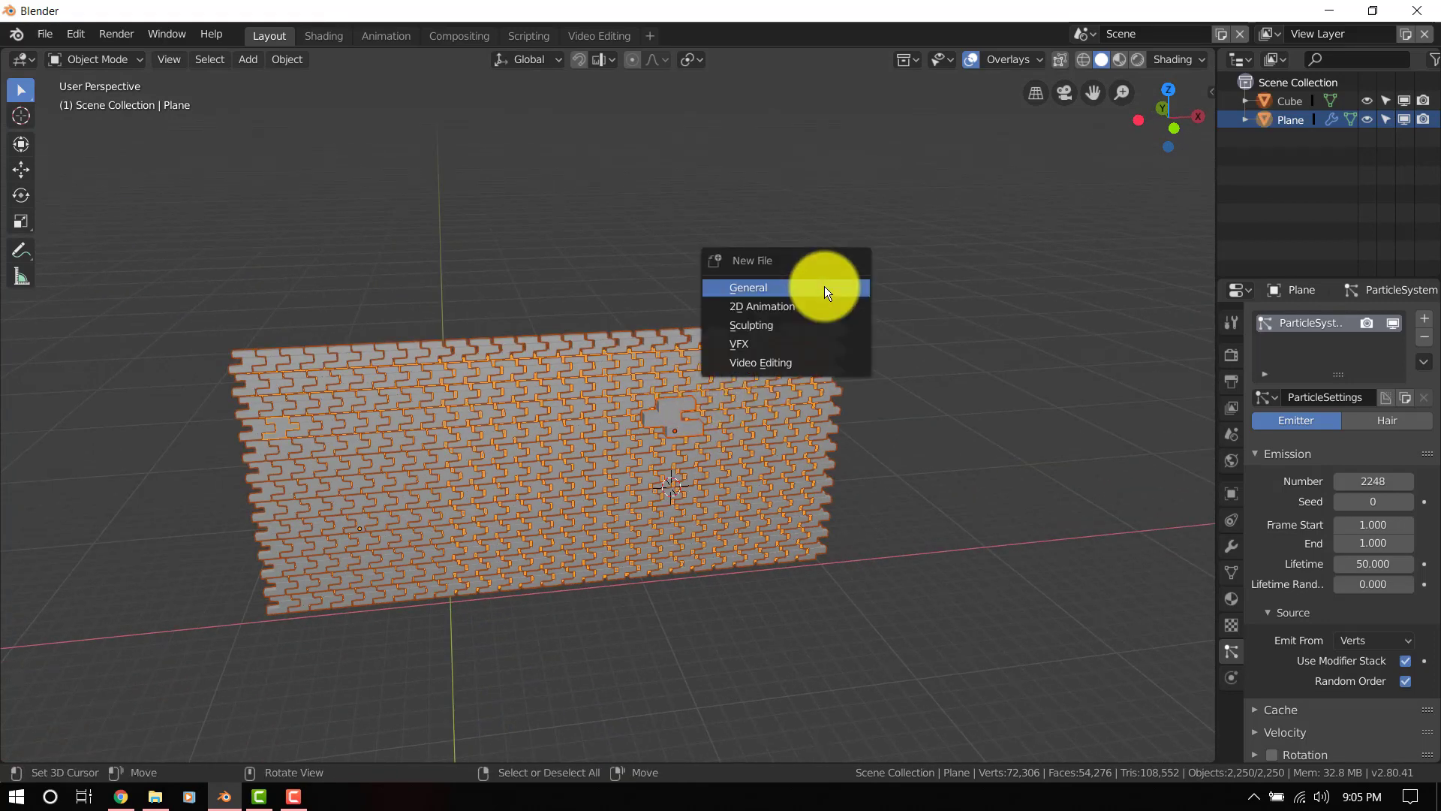
key("Return")
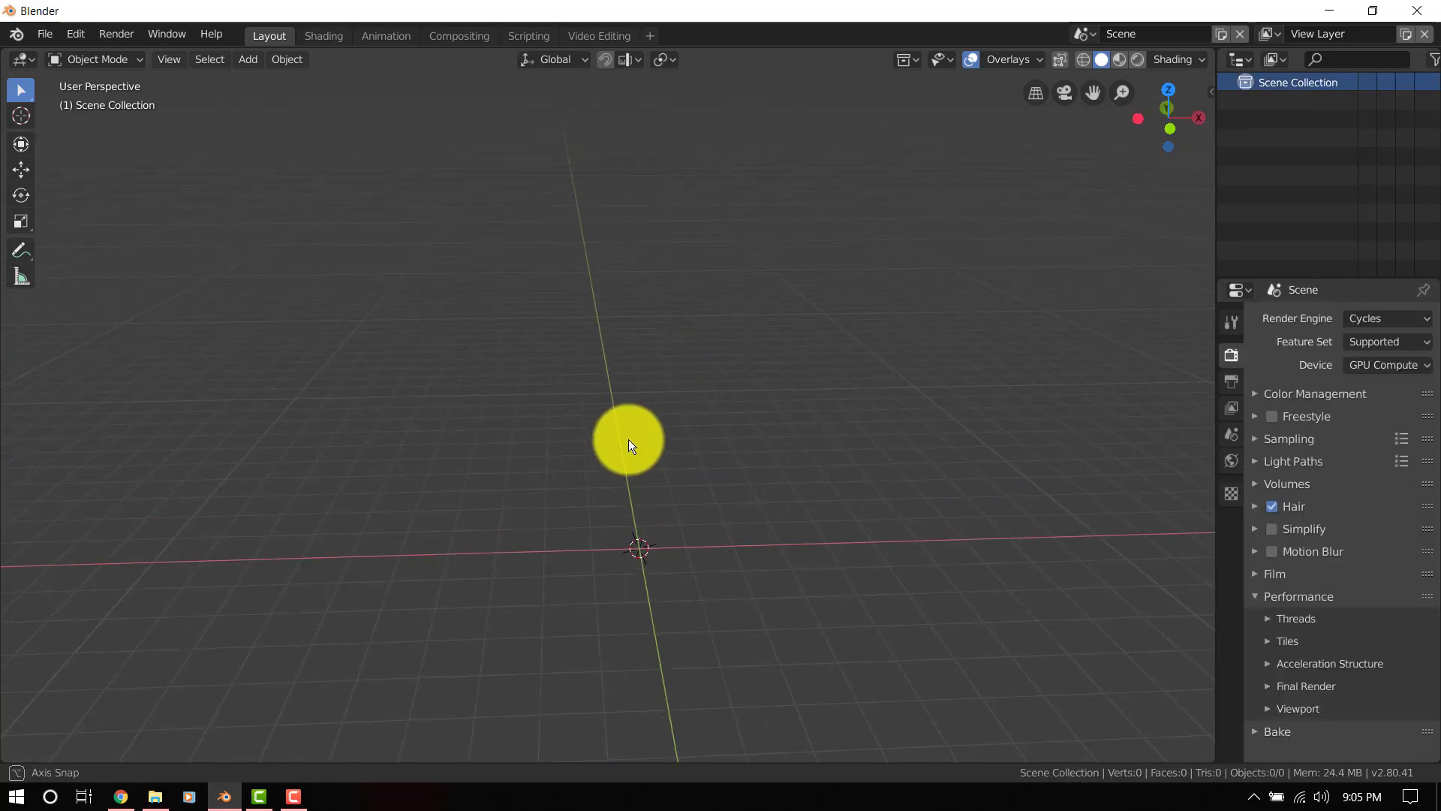
- Add a mesh plane at the origin and scale it up uniformly by about 2.77
middle_click_drag(632, 349, 619, 388)
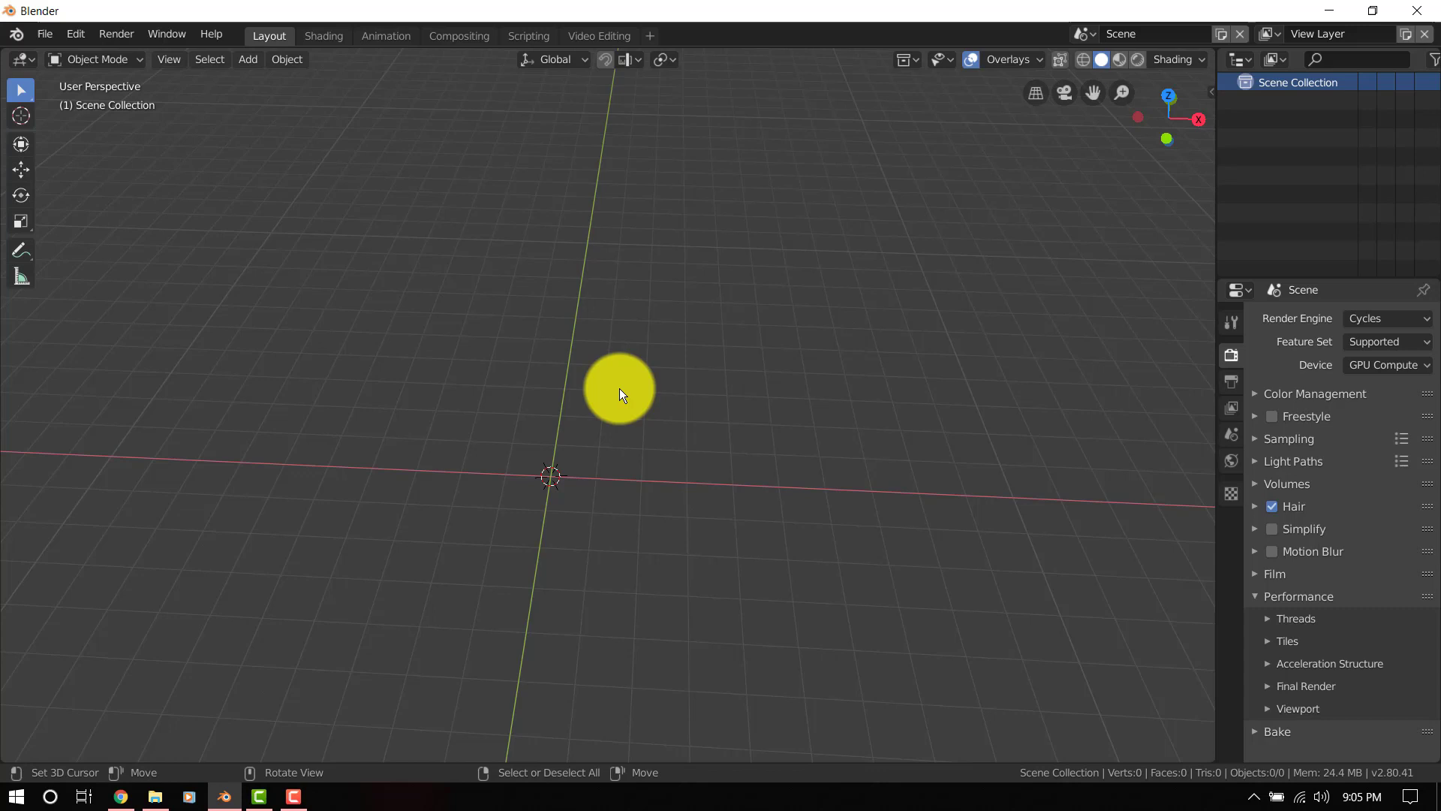
middle_click_drag(619, 389, 619, 385)
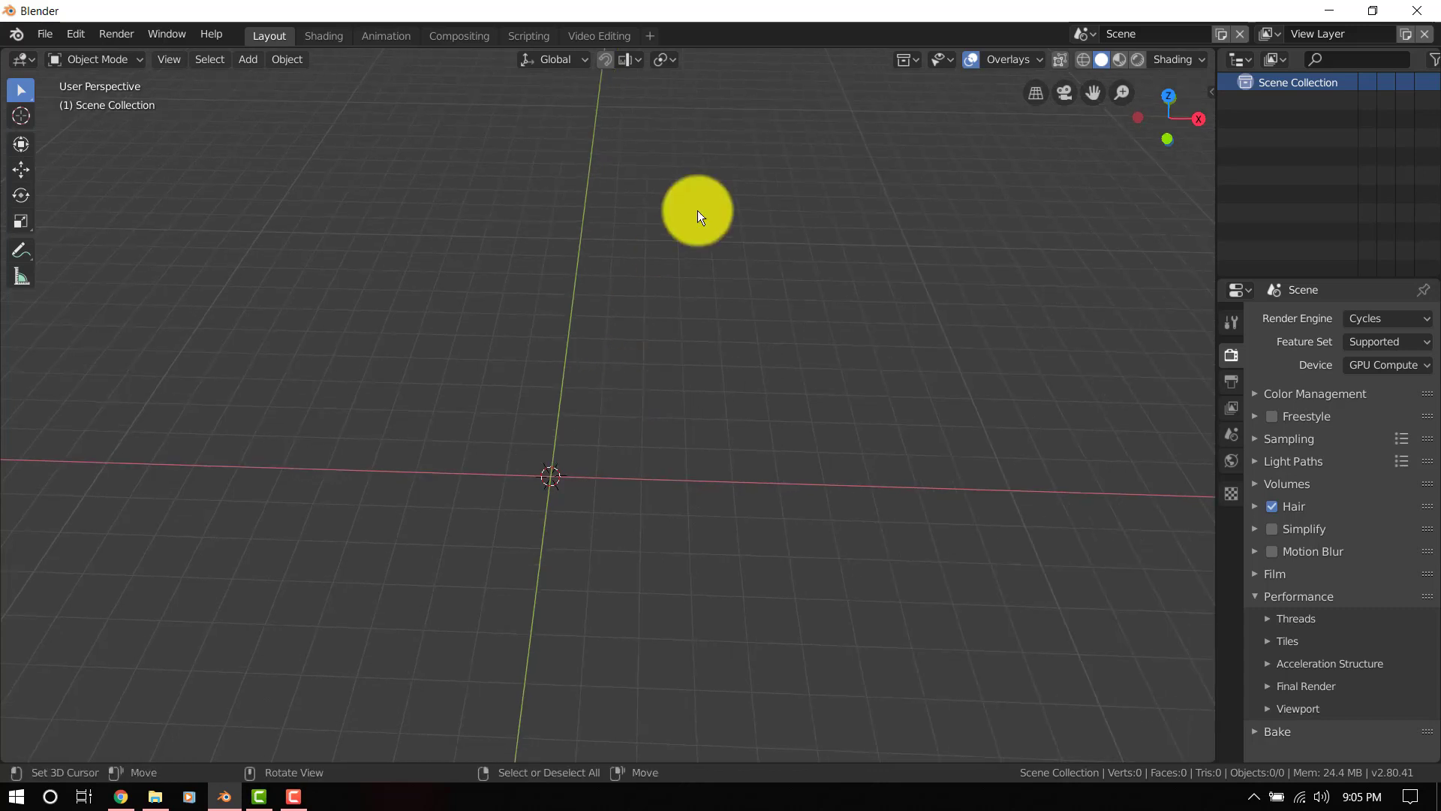
key("shift+a")
mouse_move(746, 141)
left_click(843, 139)
key("s")
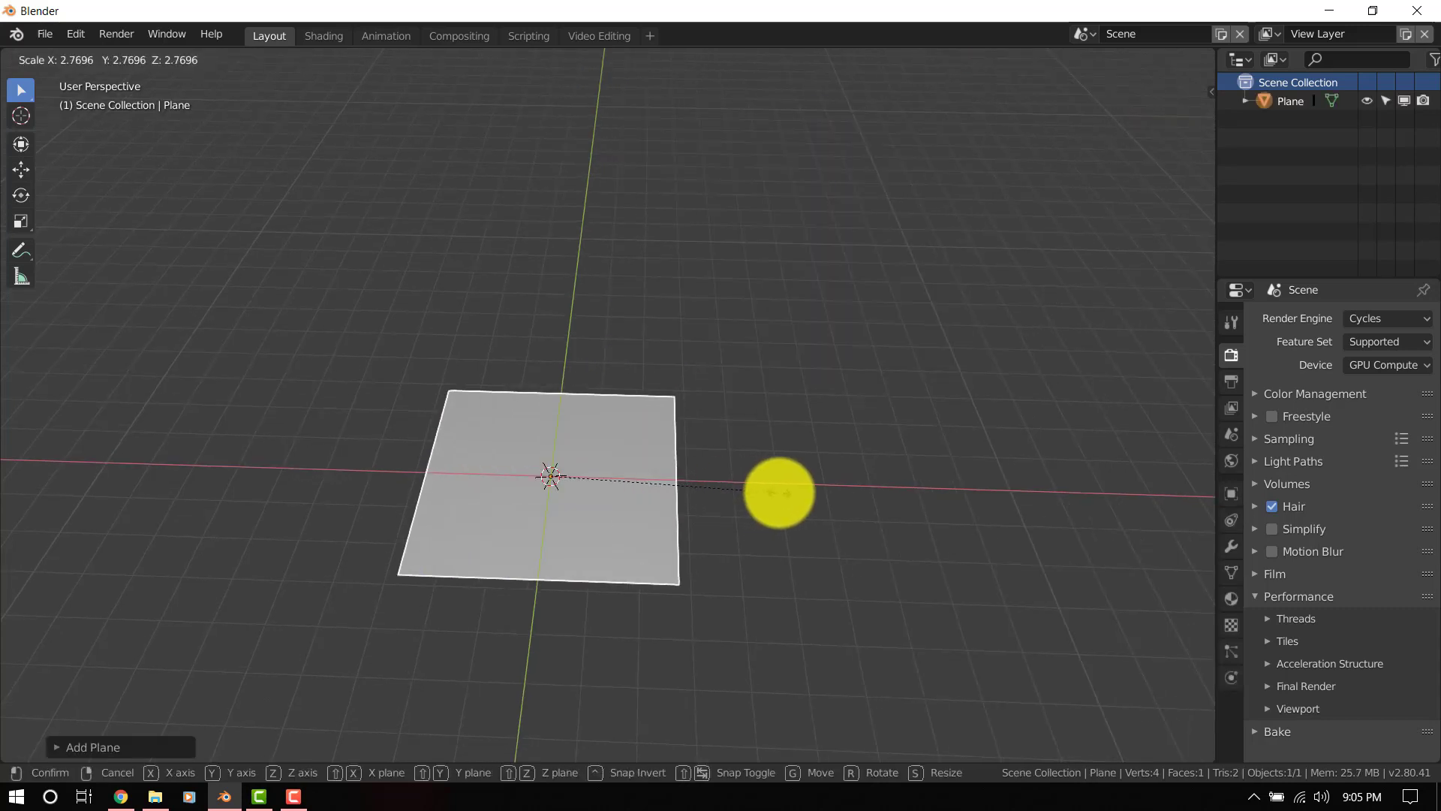
left_click(779, 489)
- Rotate the plane 90 degrees about the X axis in front view so that it stands upright
key("KP_1")
type("rx")
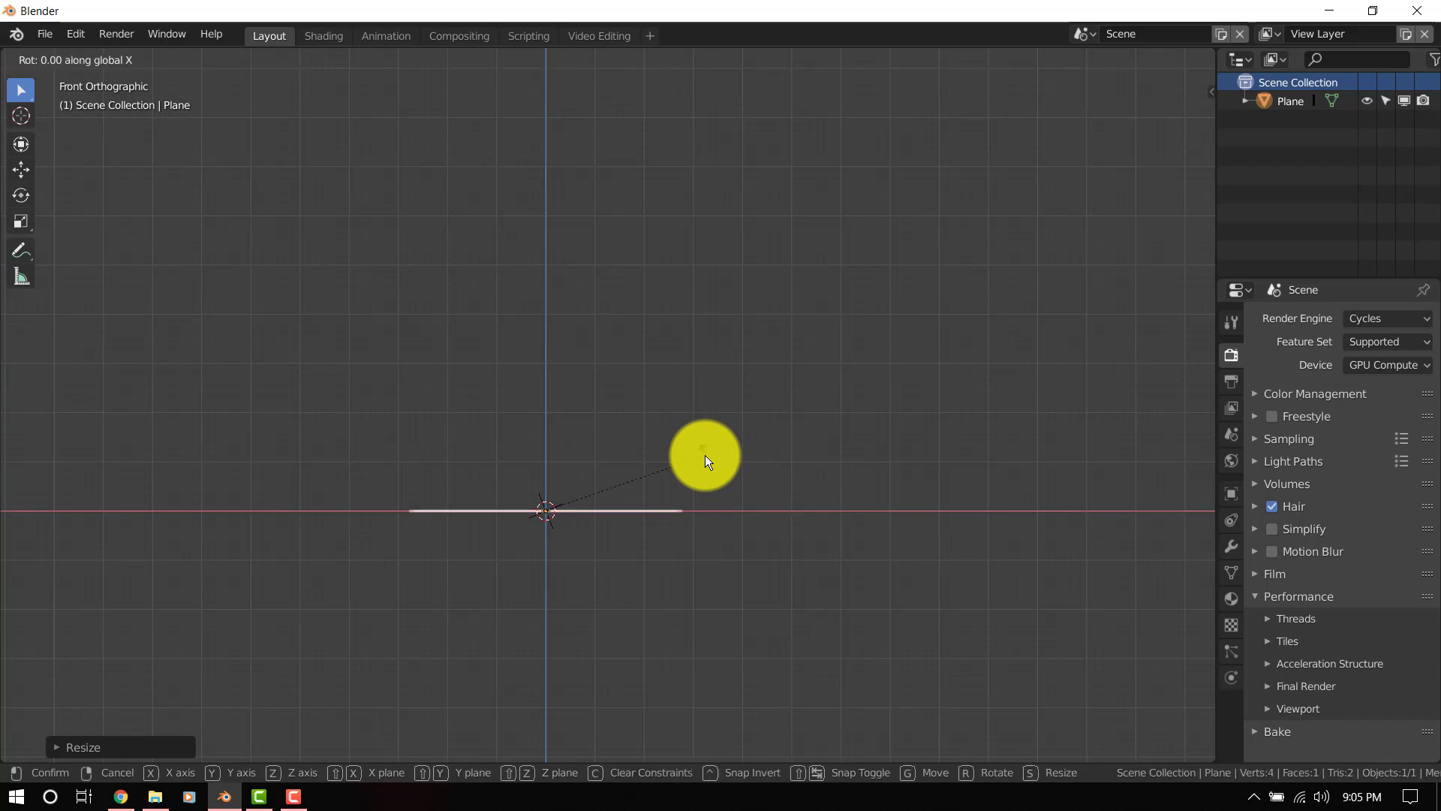
type("90")
key("Return")
- Move the upright plane up along the Z axis until its lower edge rests on the ground grid
key("shift+space")
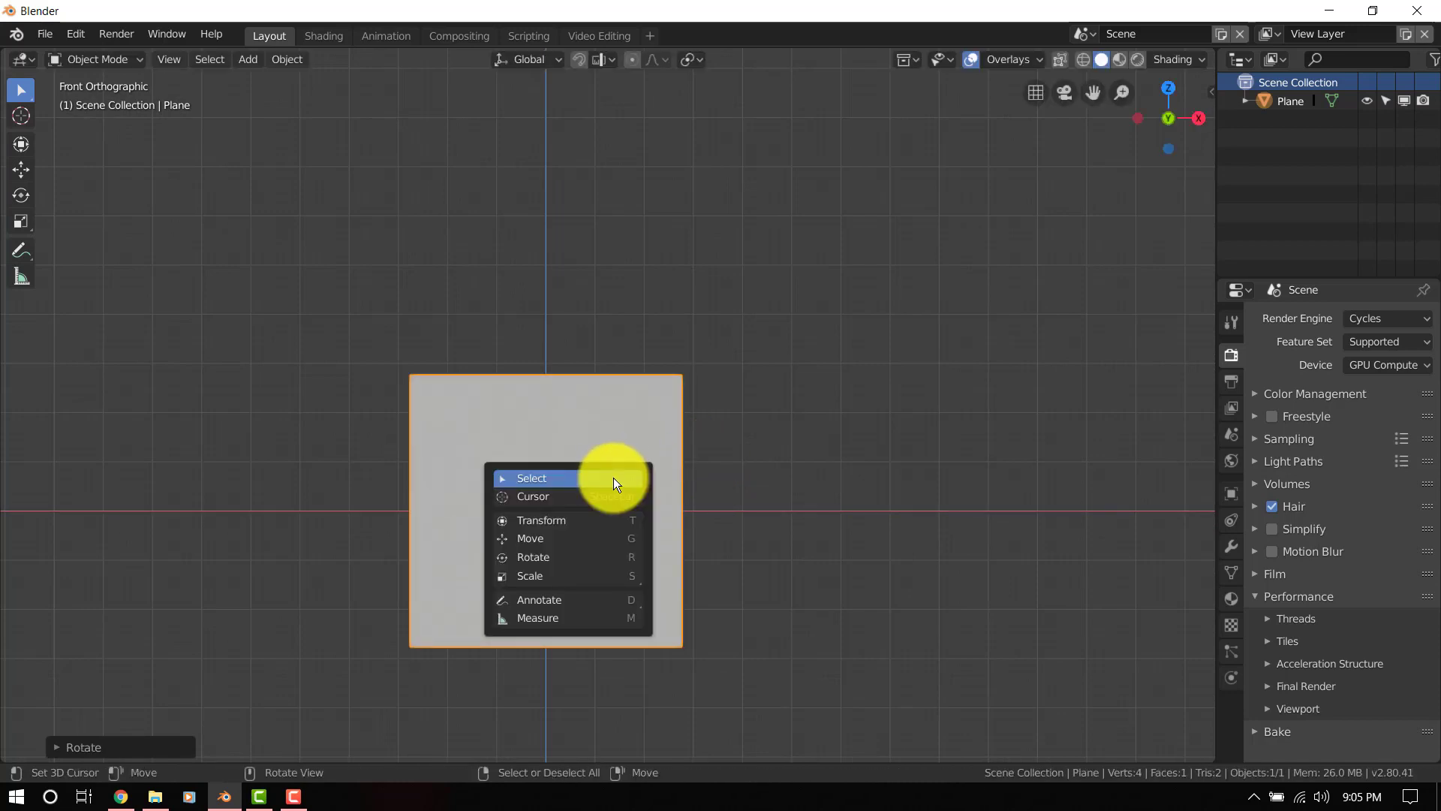
key("g")
left_click_drag(548, 429, 572, 303)
middle_click_drag(571, 304, 583, 354)
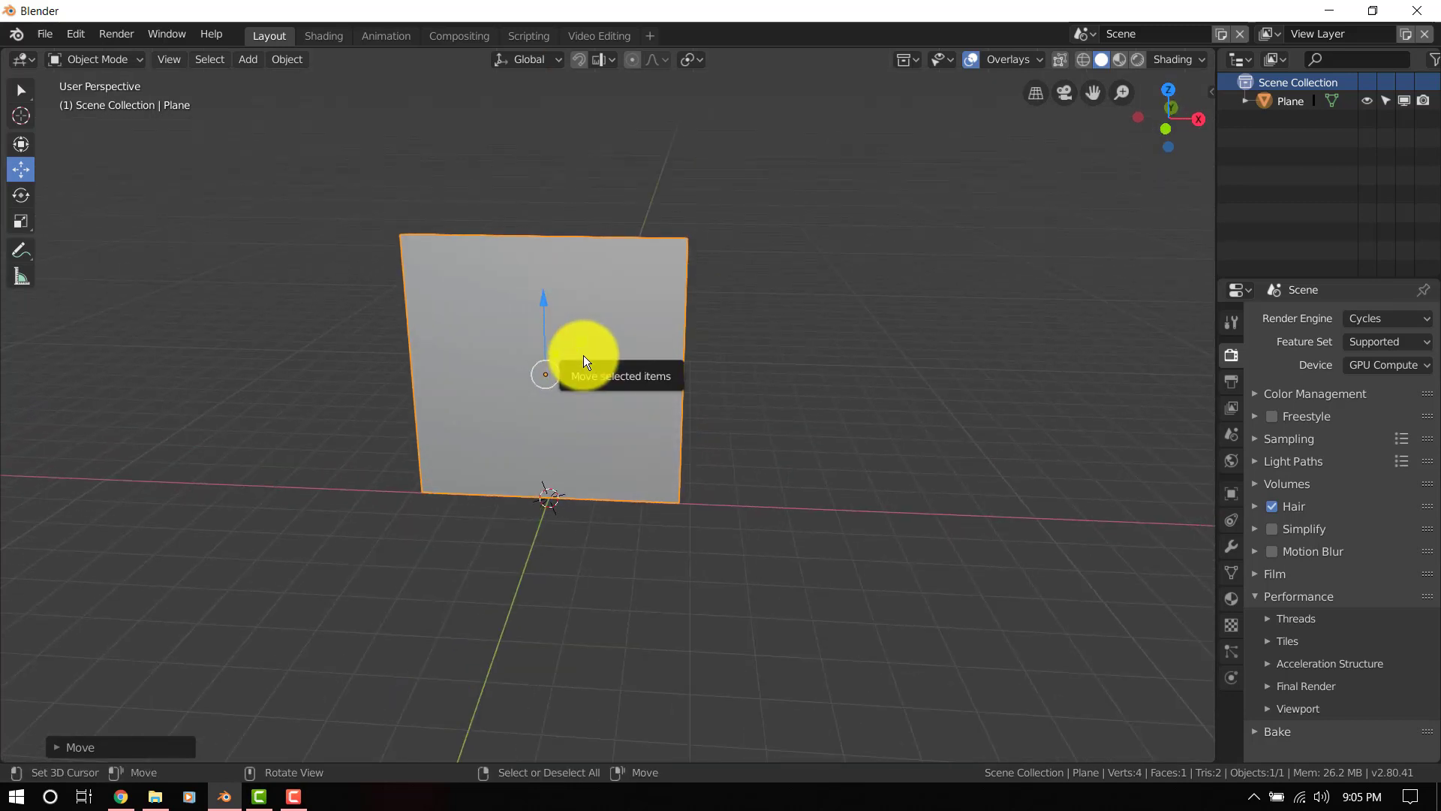
- Subdivide the plane three times in Edit Mode to form an 8 by 8 grid of faces
key("Tab")
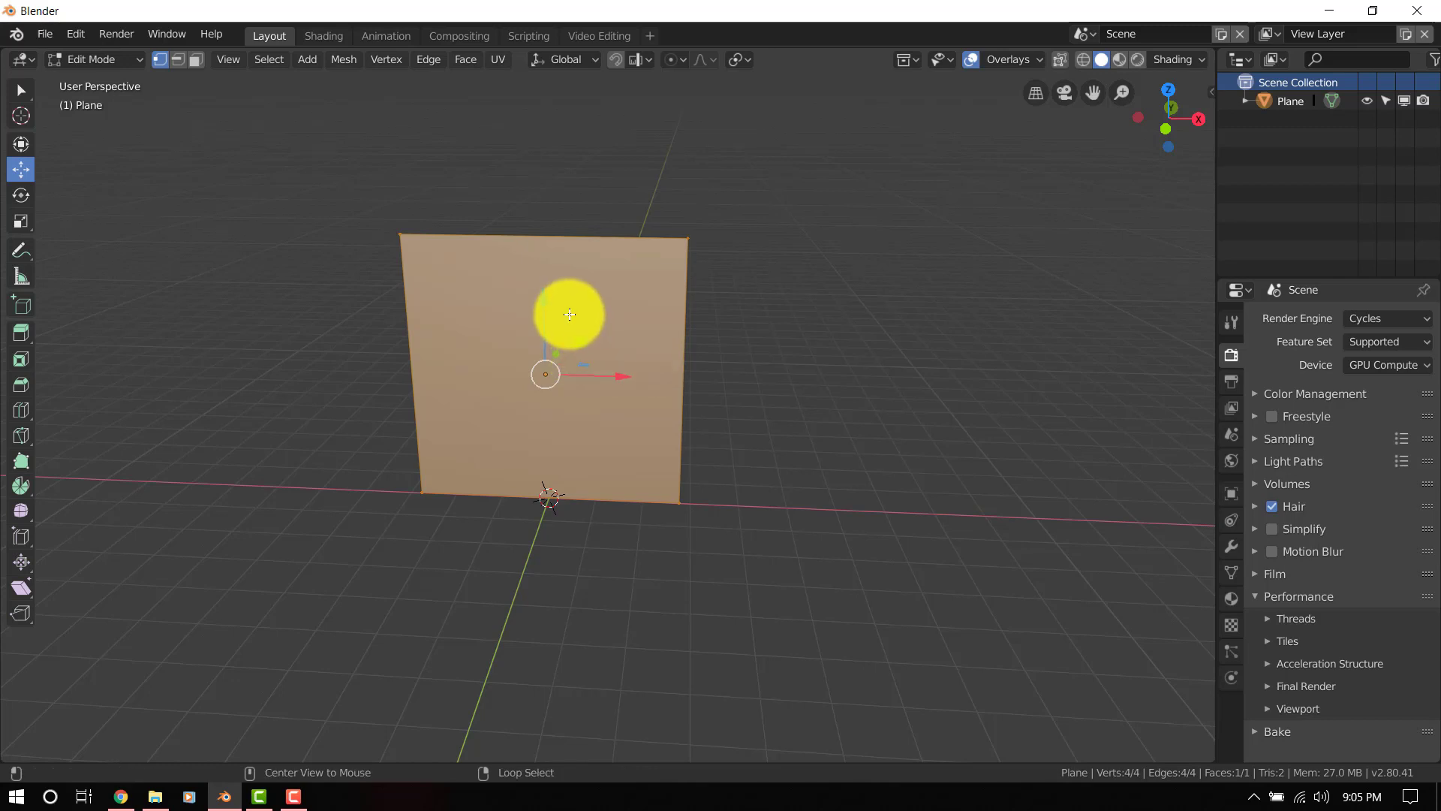
right_click(647, 214)
left_click(647, 213)
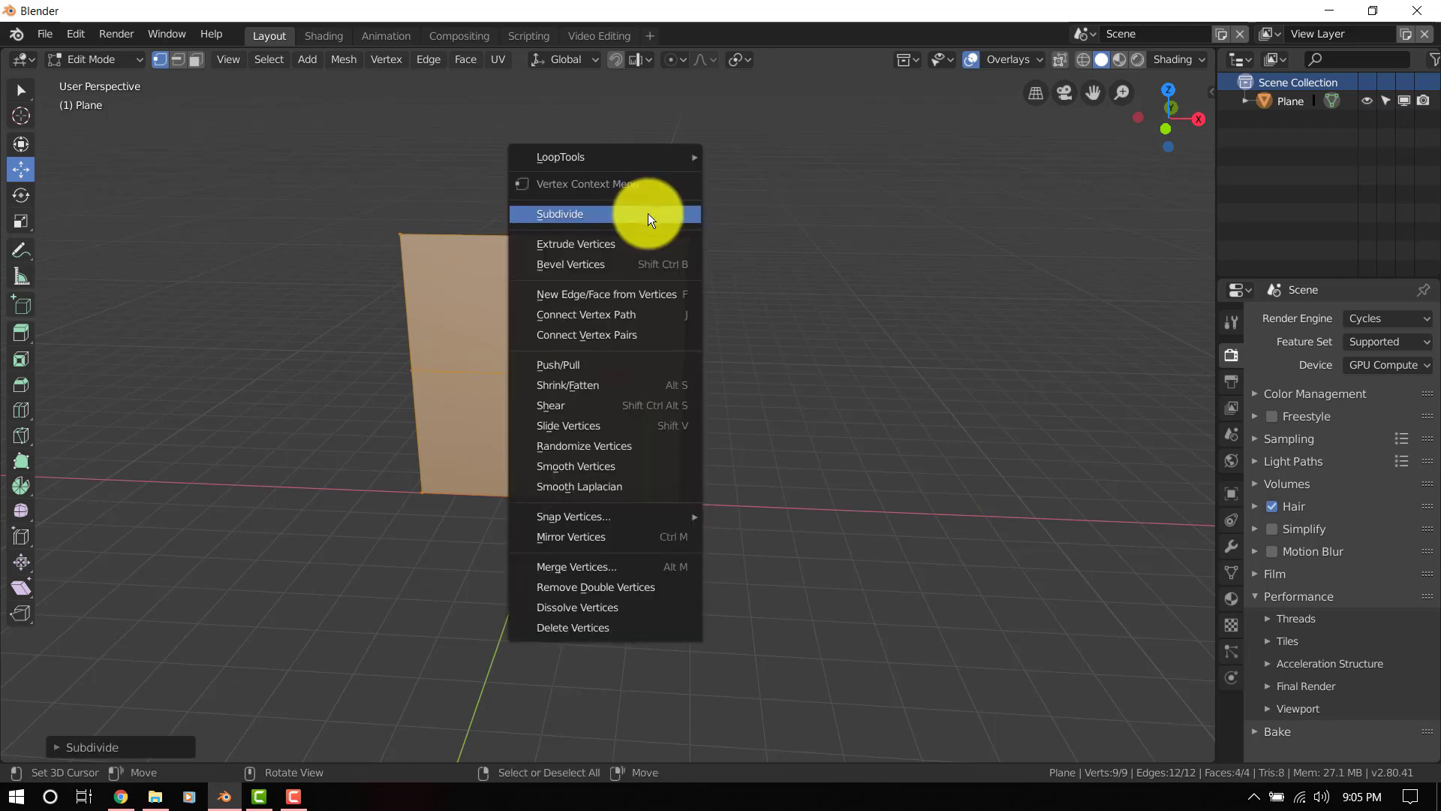
left_click(647, 214)
middle_click_drag(714, 312, 498, 348)
- Try sliding the plane's middle vertical edge loop sideways across the grid
key("alt+a")
right_click(473, 283, "alt")
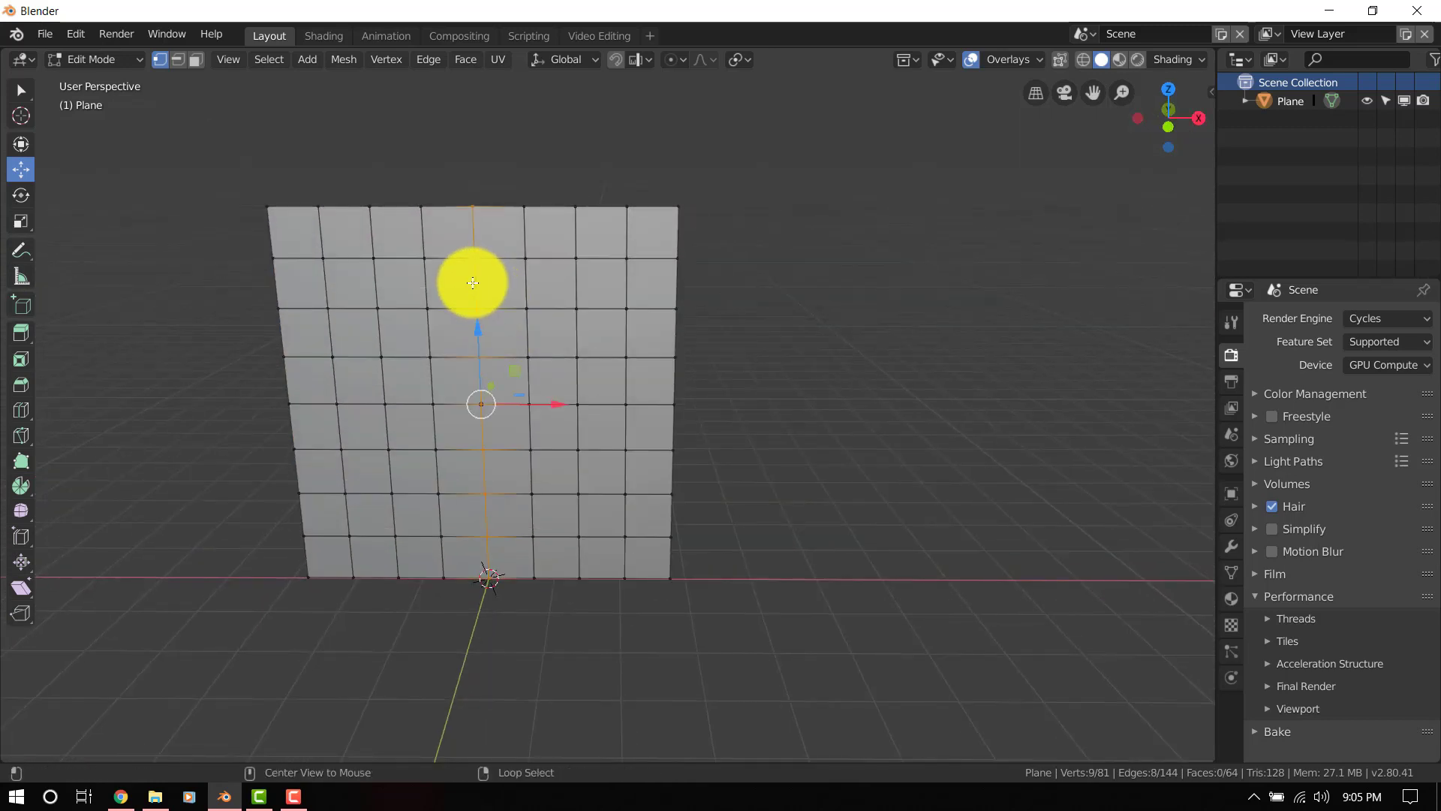
key("g")
key("g")
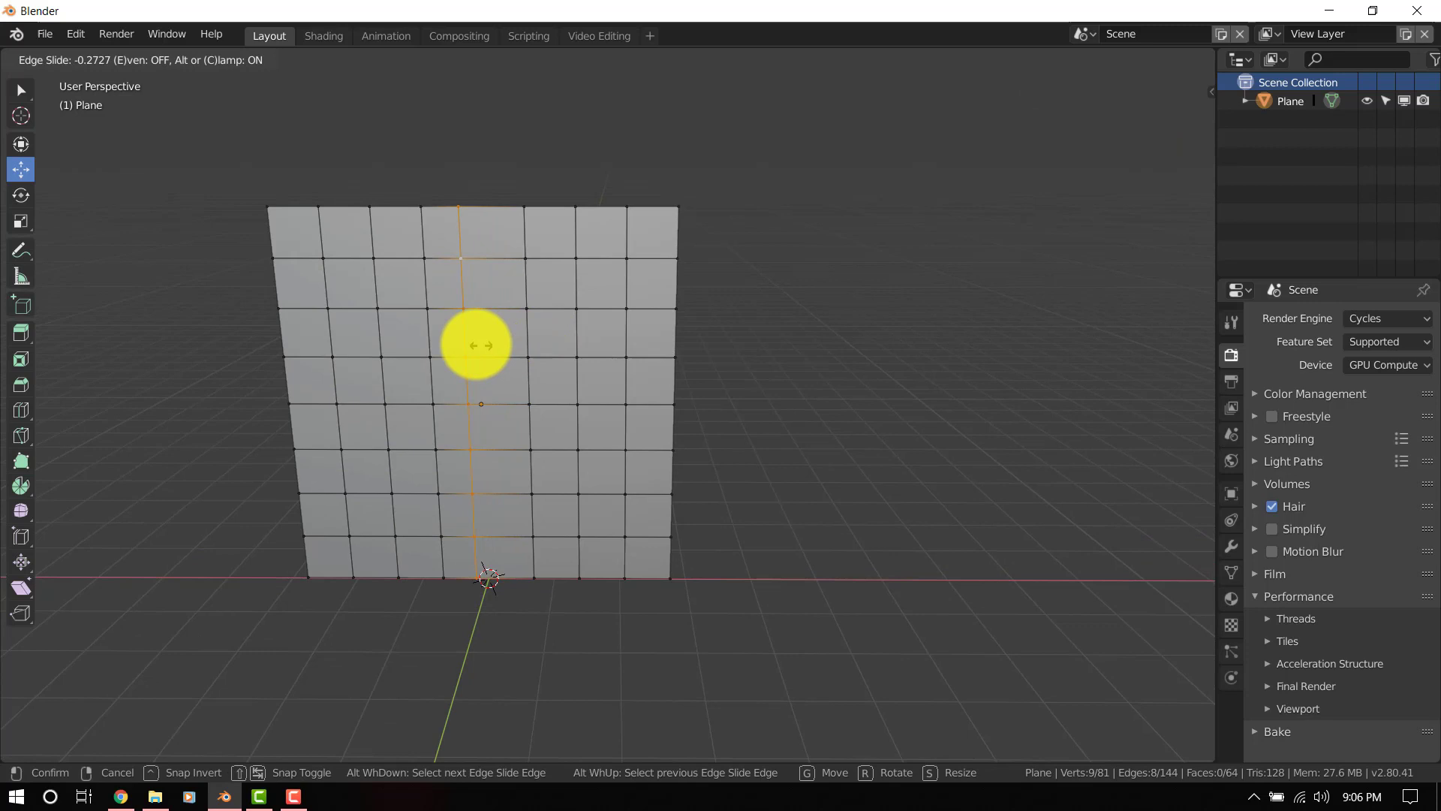
right_click(494, 339)
middle_click_drag(530, 262, 560, 298)
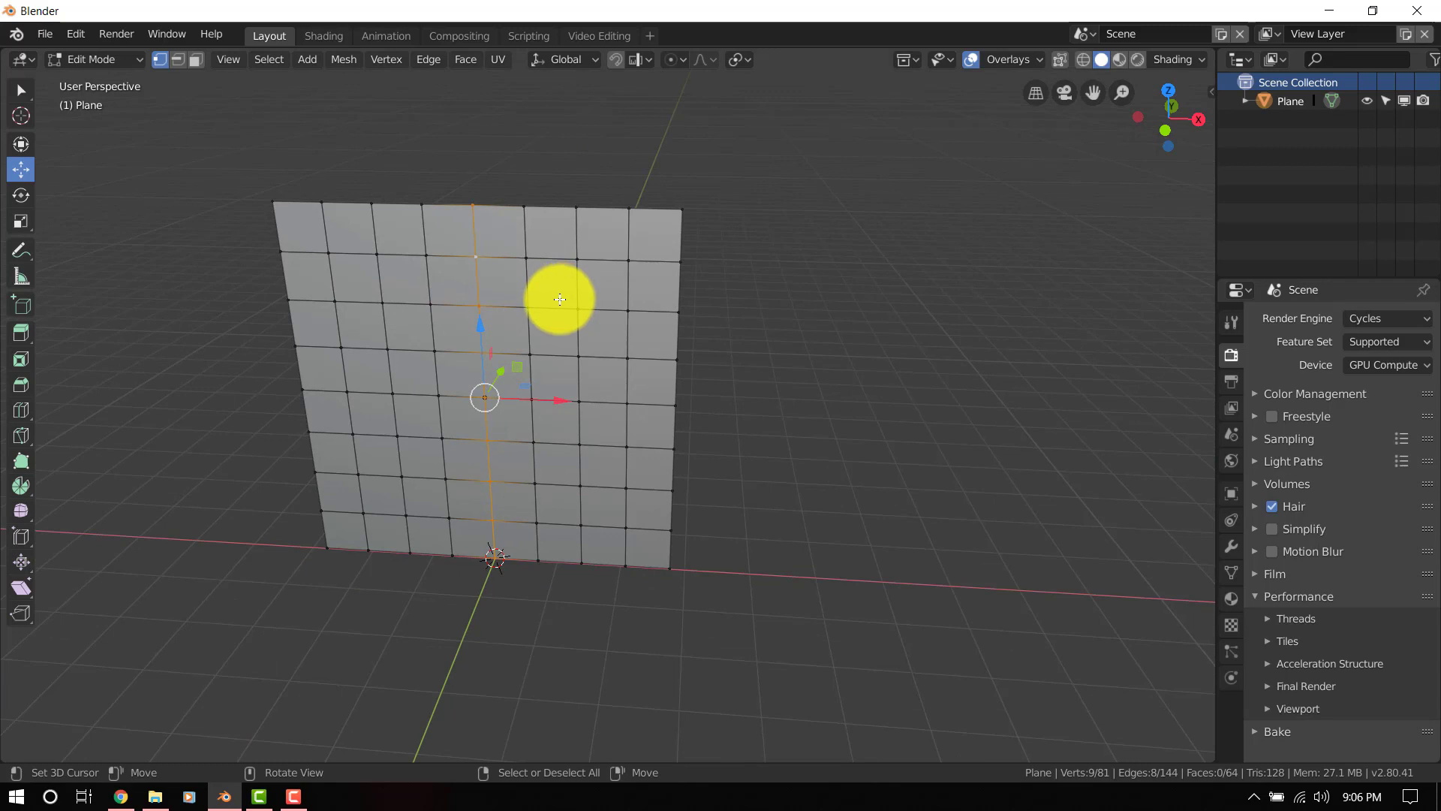
middle_click_drag(560, 298, 583, 318)
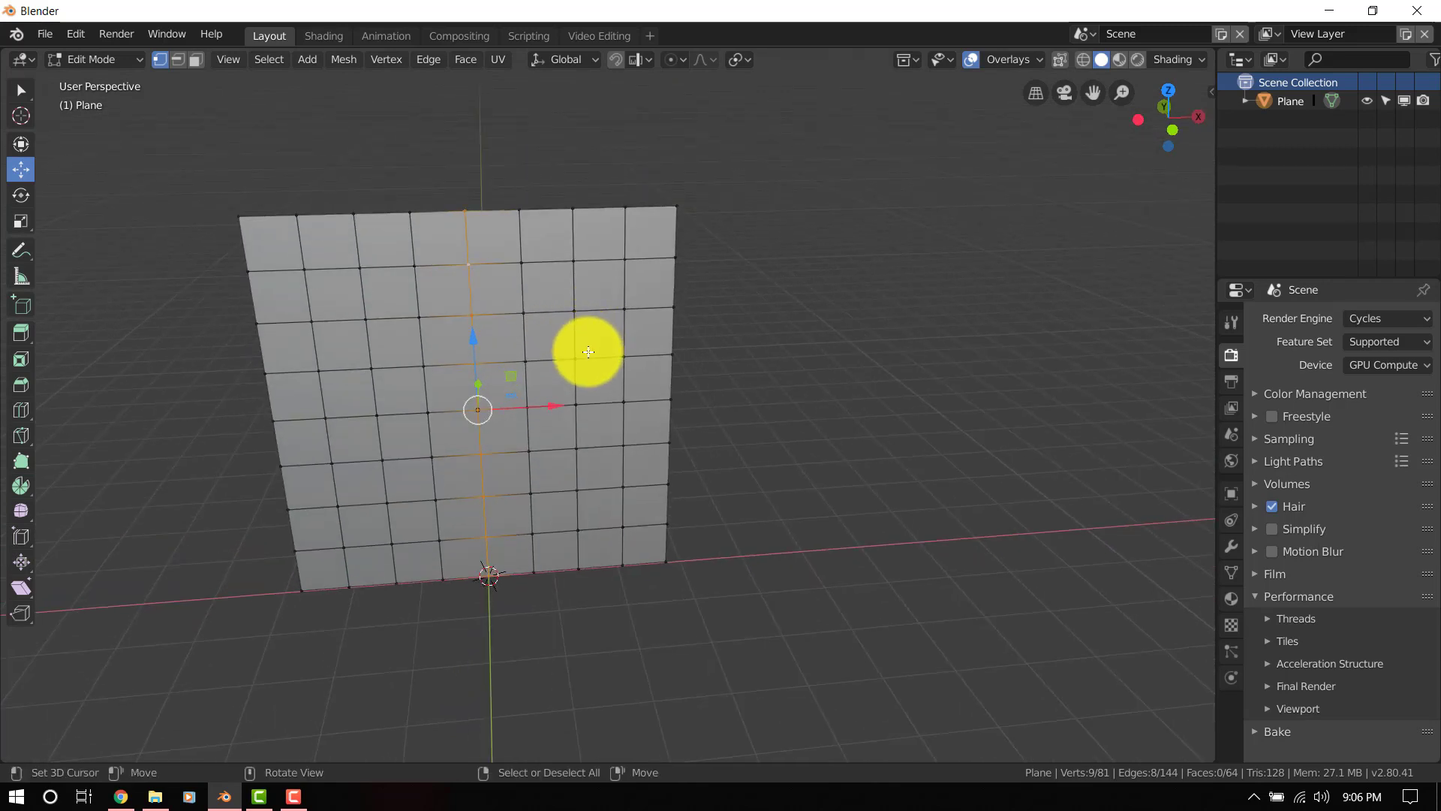
- Return the plane to Object Mode and add a new particle system to it
key("Tab")
mouse_move(653, 347)
middle_mouse_down()
mouse_move(584, 351)
mouse_move(636, 346)
middle_mouse_up()
key("Tab")
key("Tab")
scroll(637, 342, "down", 3)
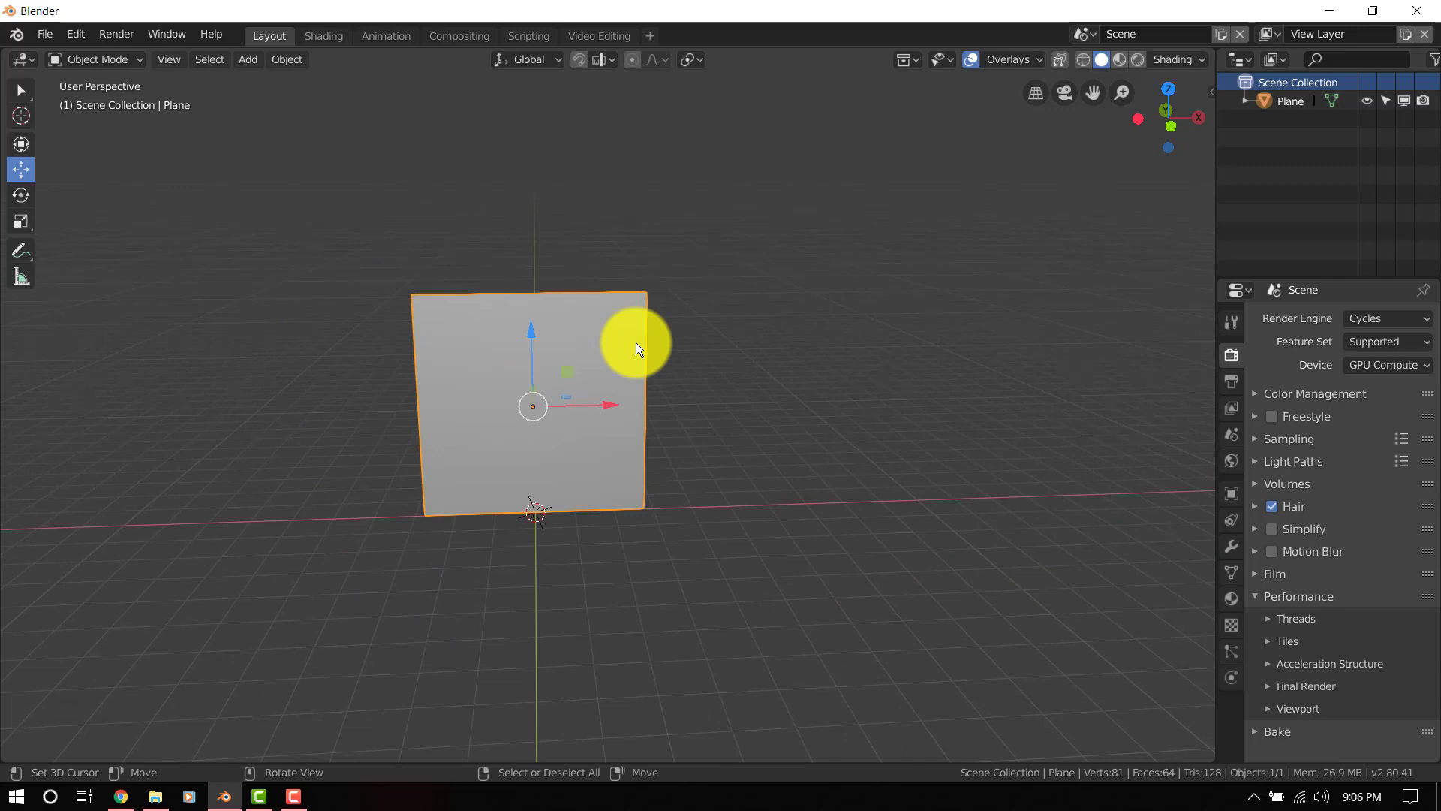
middle_click_drag(637, 342, 1262, 692)
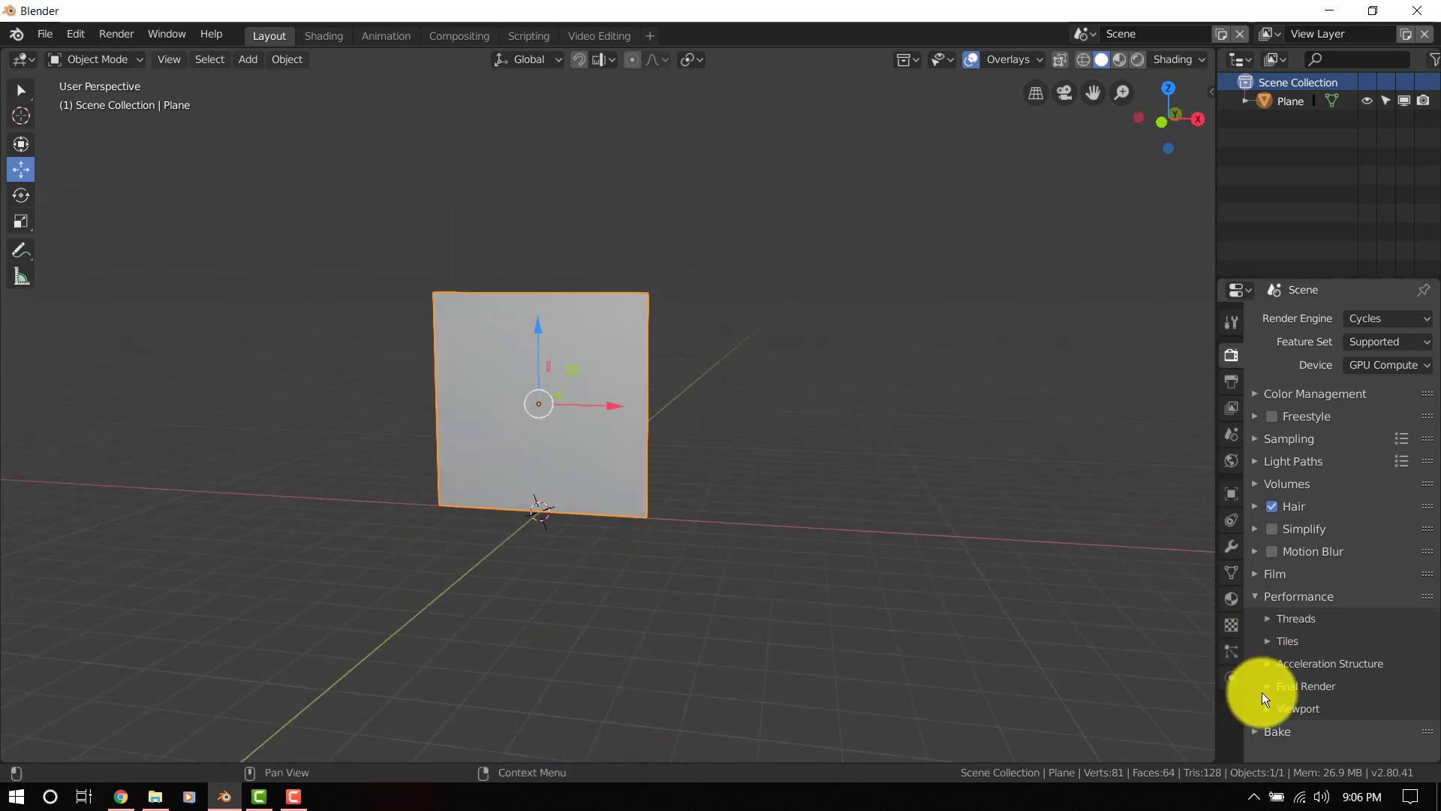
left_click(1228, 652)
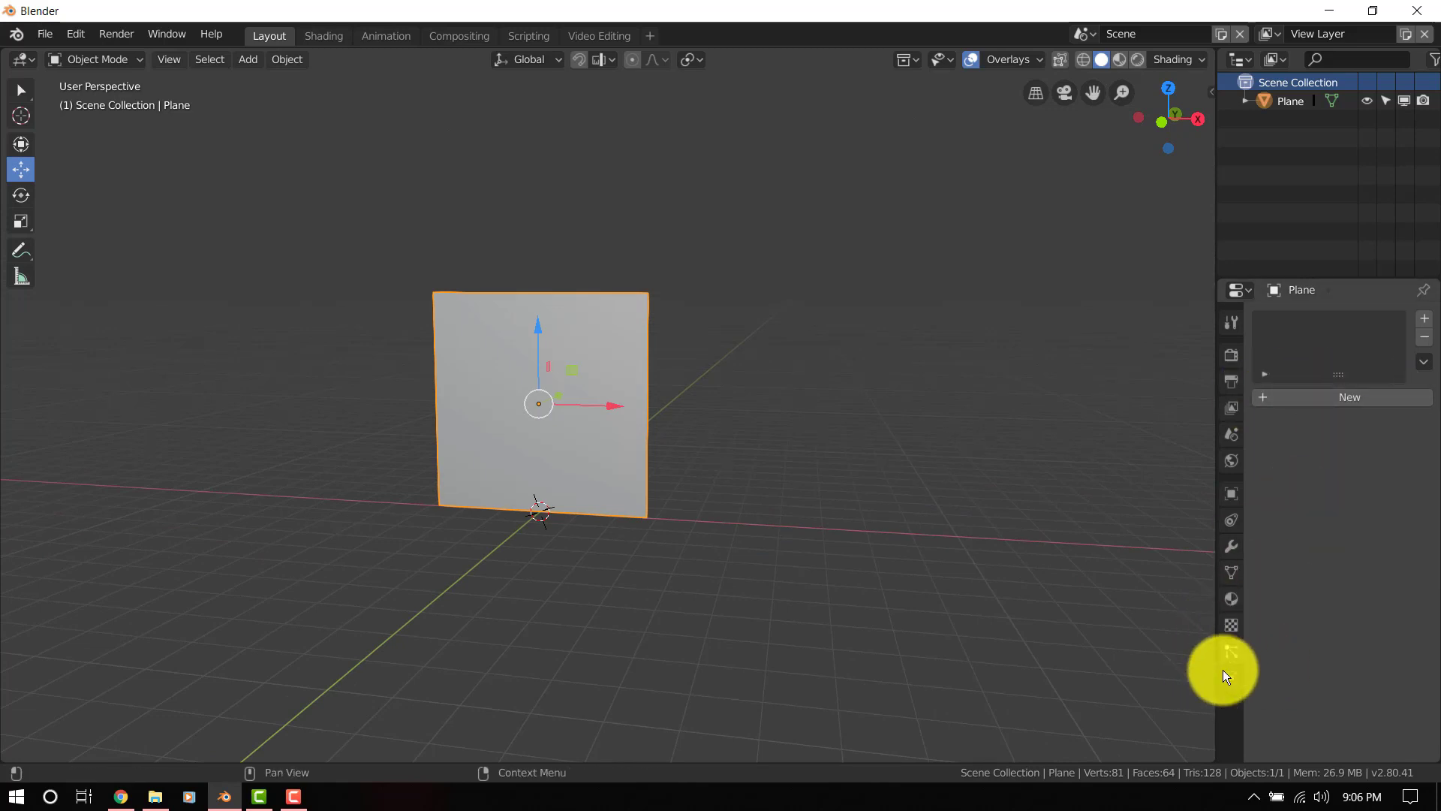
left_click(1333, 405)
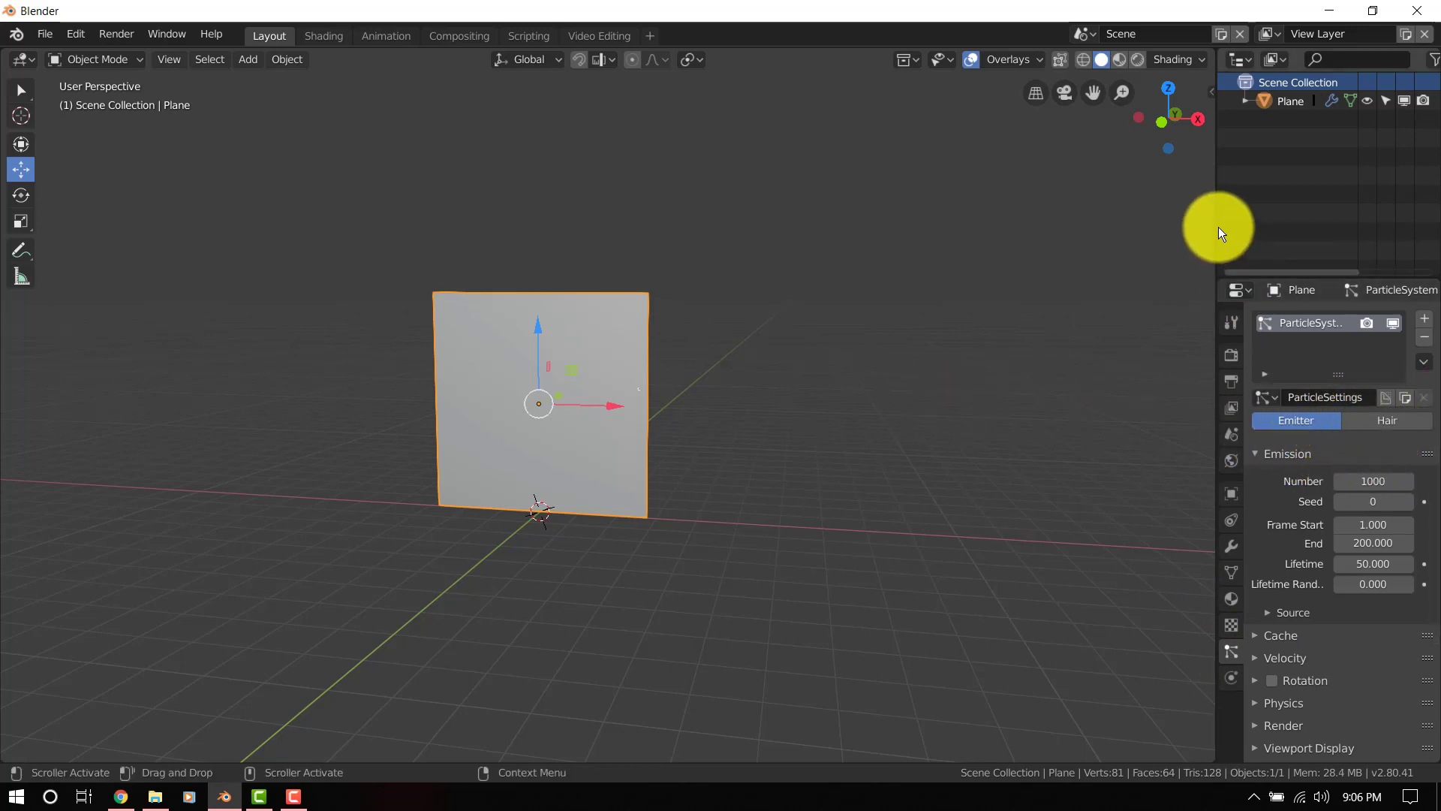
- Widen the properties area, show the scene in wireframe, and set the particle emission's end frame to 1
left_click_drag(1218, 226, 1113, 227)
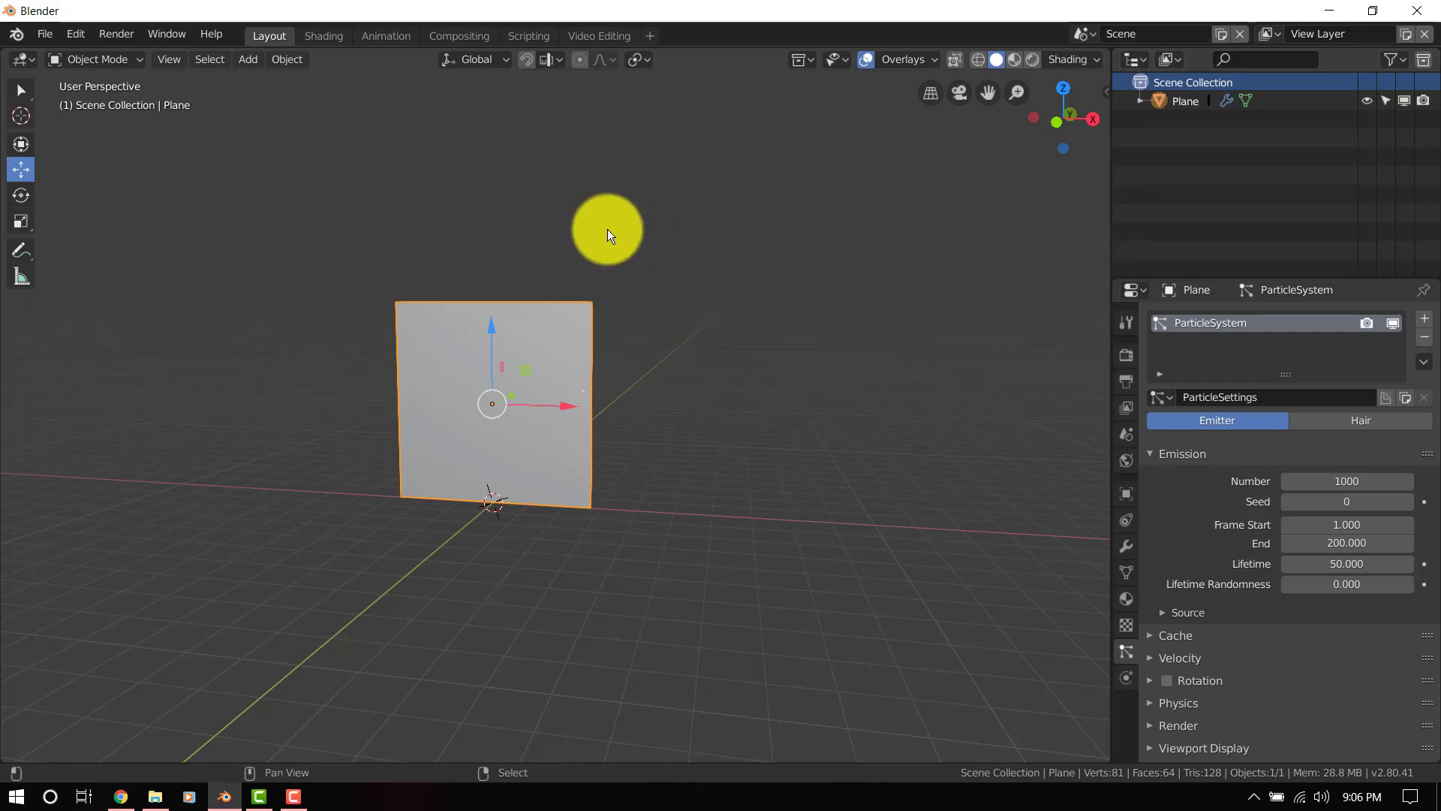
key("shift+z")
left_click(1341, 550)
type("1")
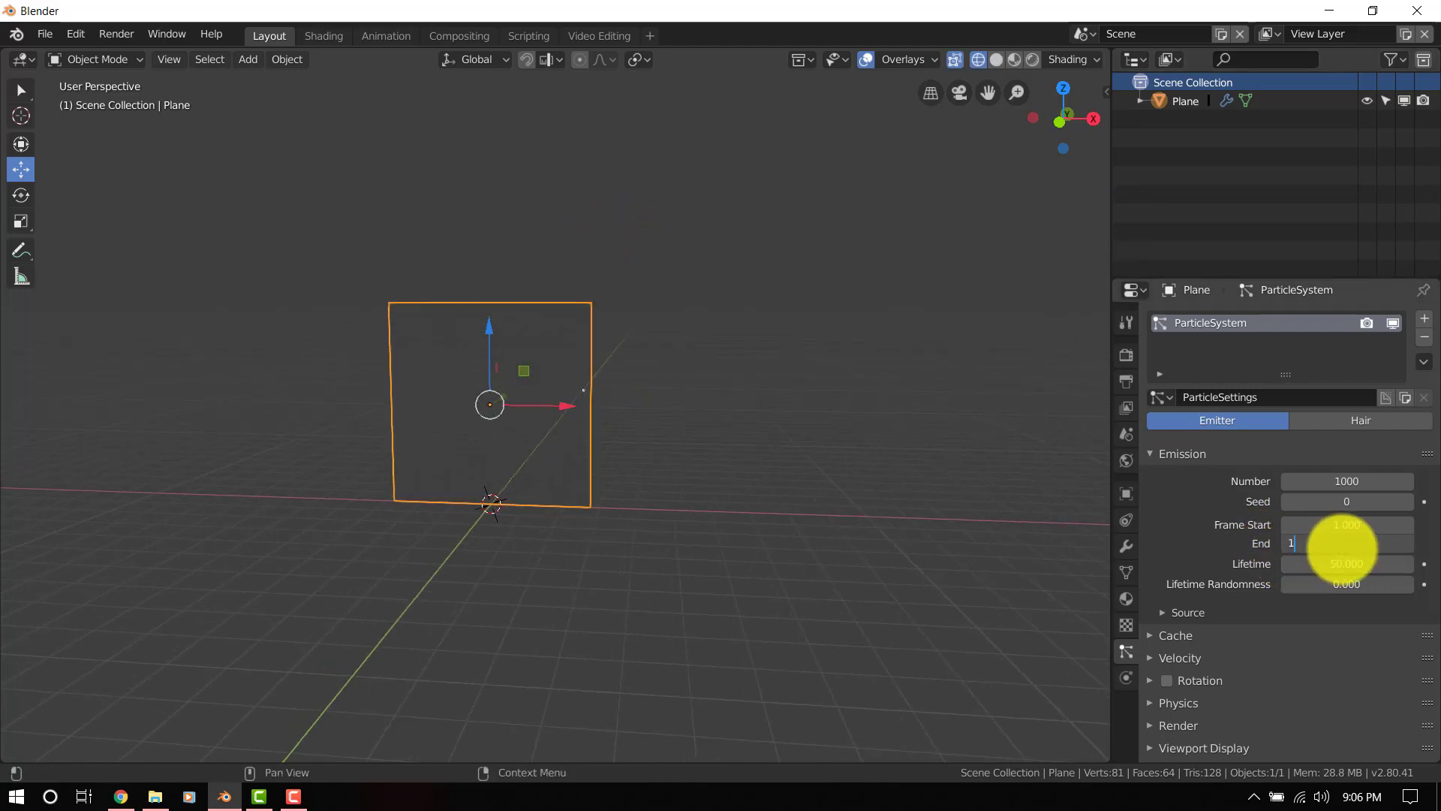
key("Return")
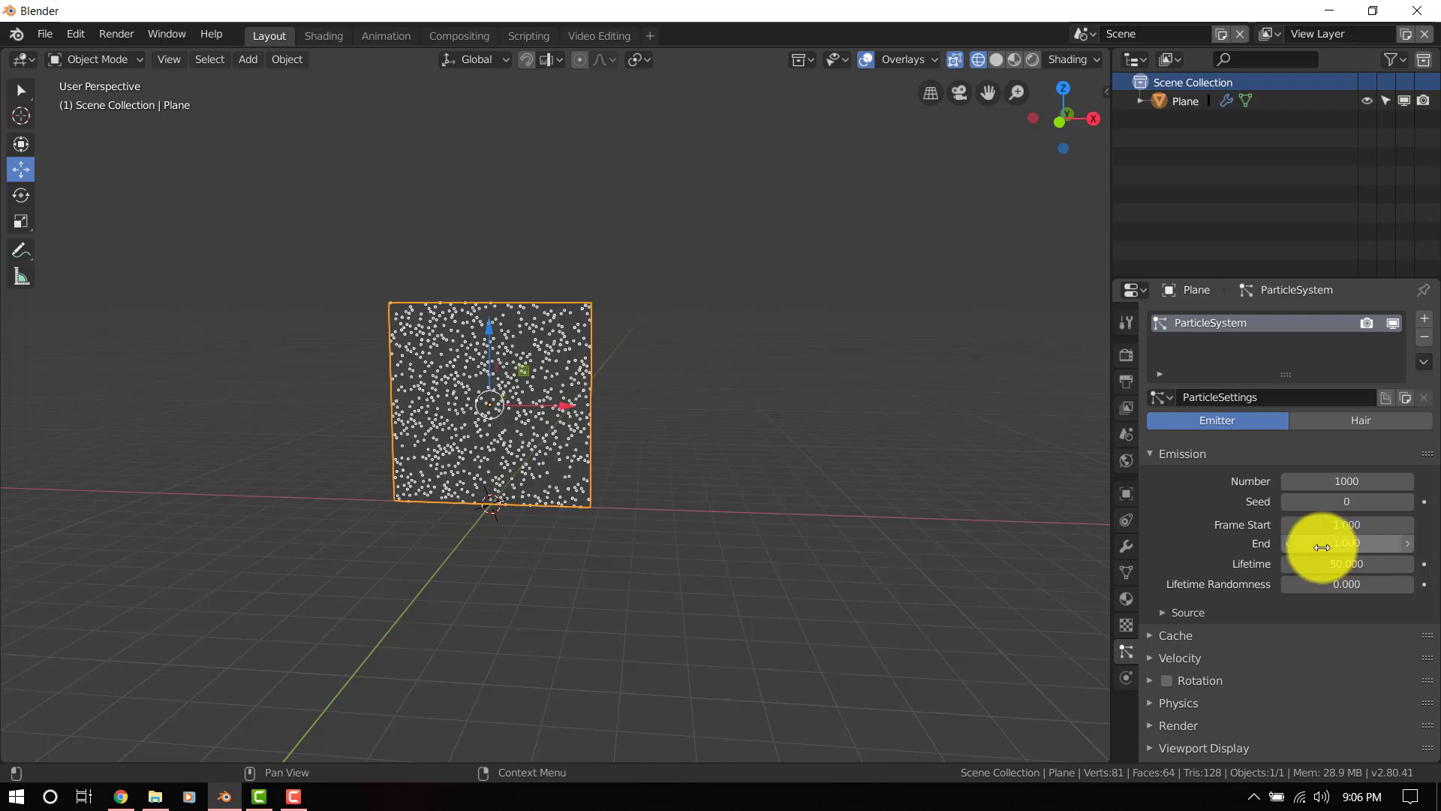
scroll(581, 424, "up", 4)
middle_click_drag(581, 424, 660, 484)
- Set the particle physics type to No and play the animation briefly to check the particles' motion
scroll(1273, 727, "down", 3)
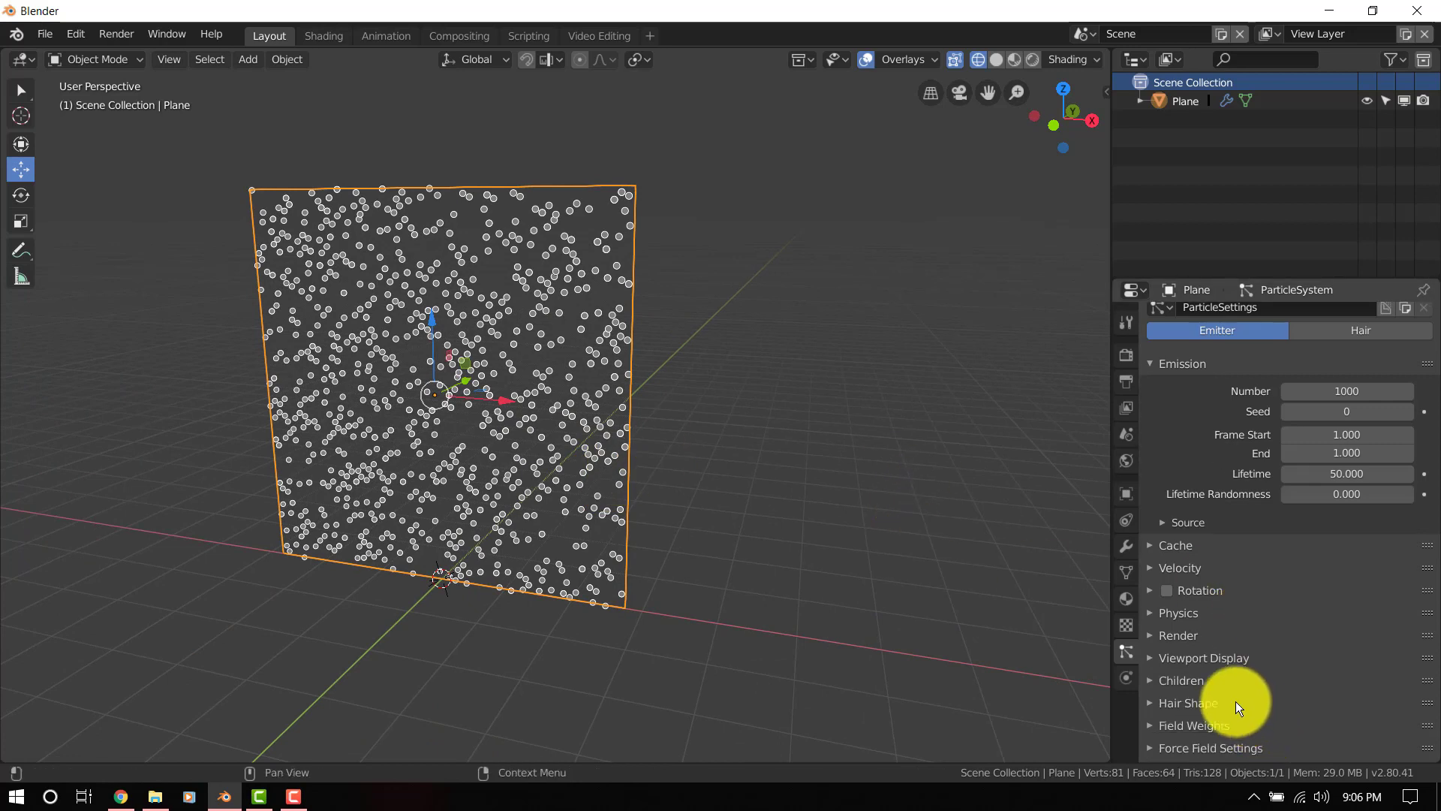
left_click(1205, 613)
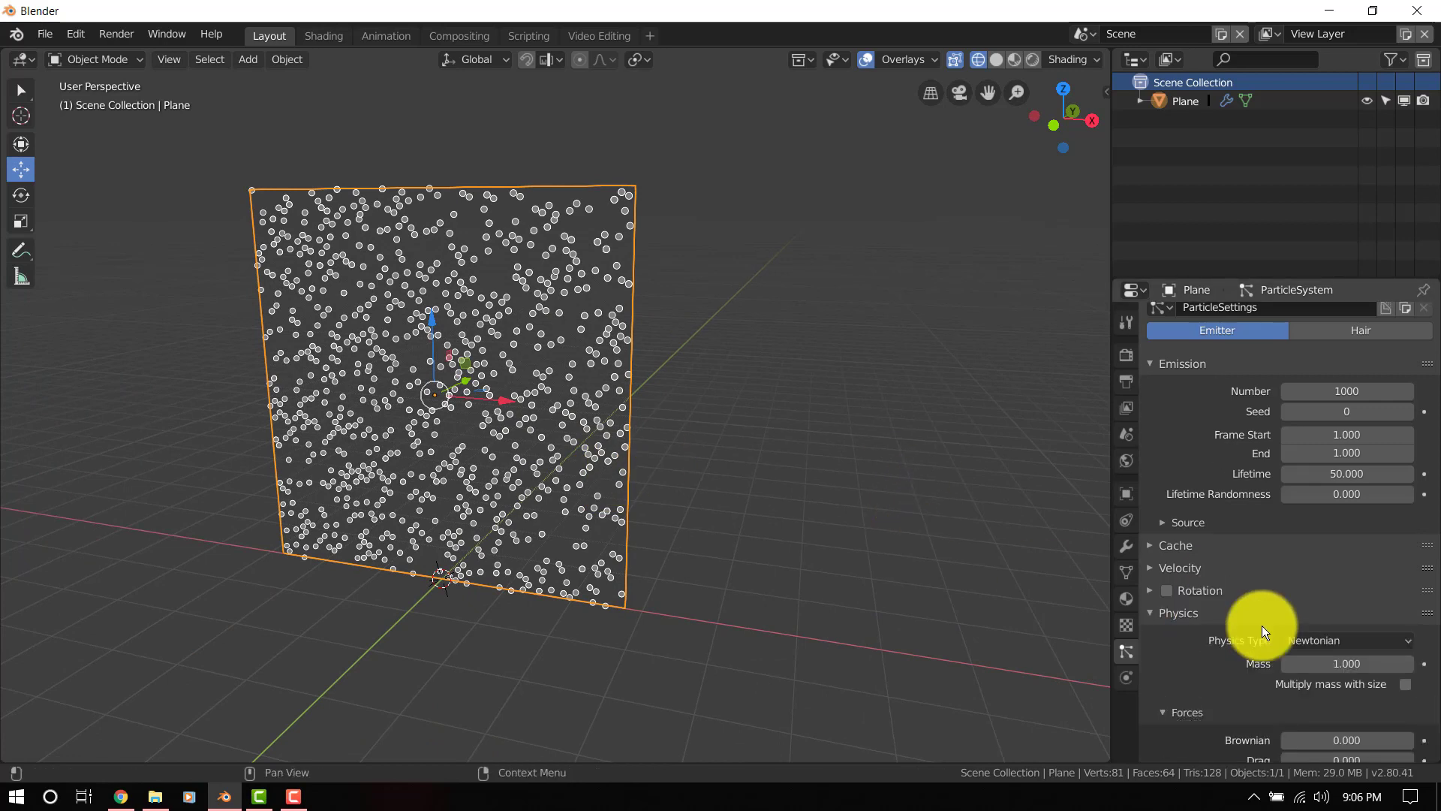
left_click(1363, 641)
left_click(1331, 620)
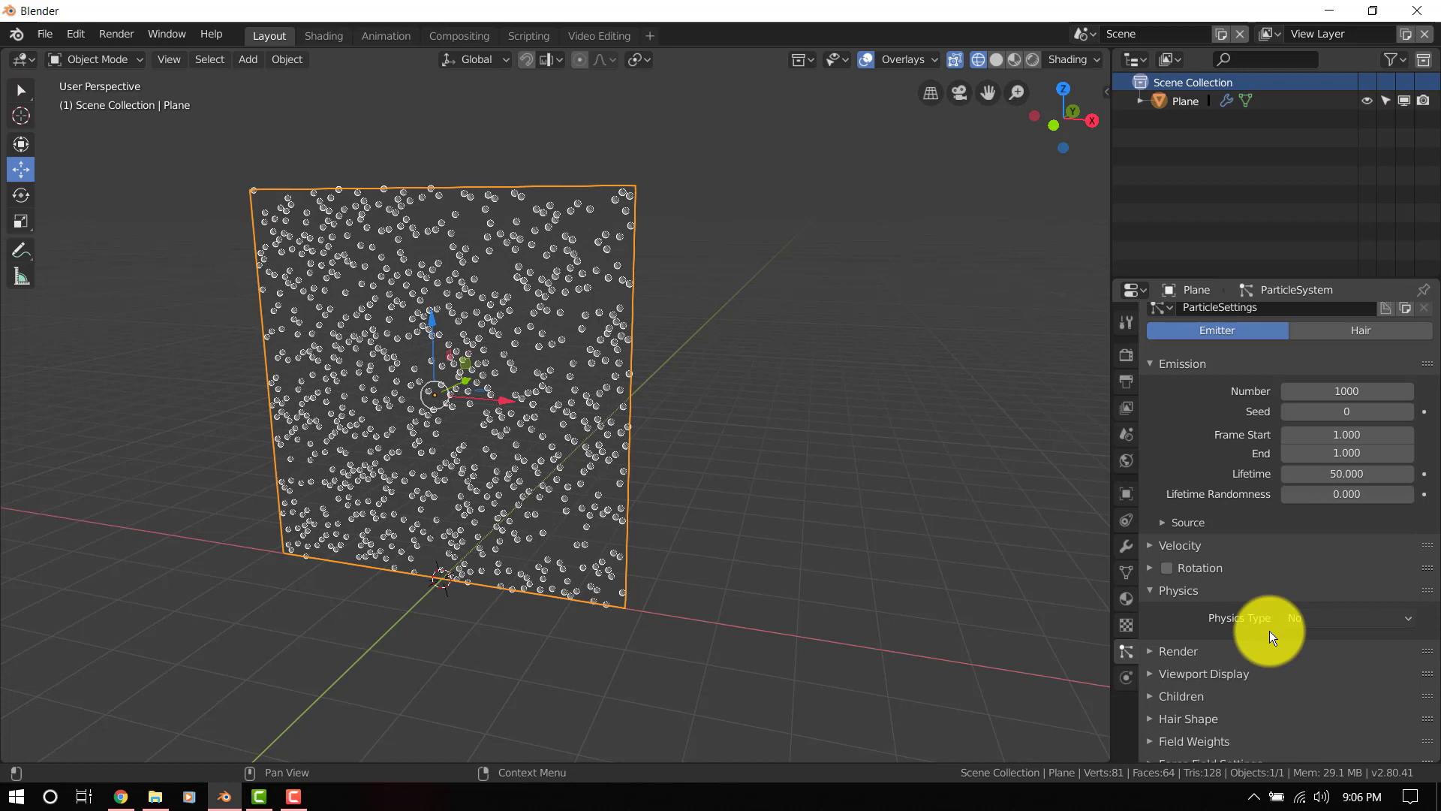
left_click(1186, 593)
key("space")
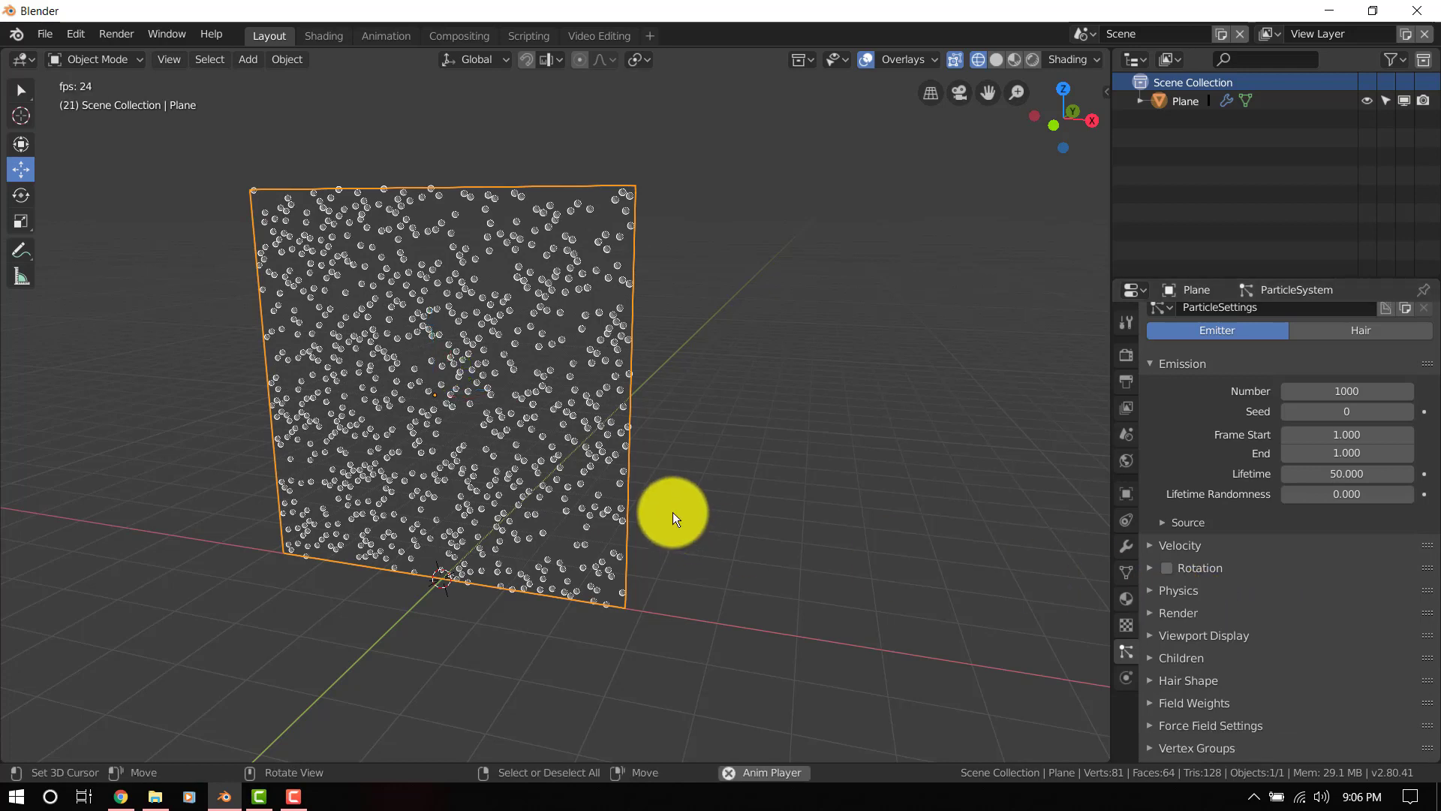
key("Escape")
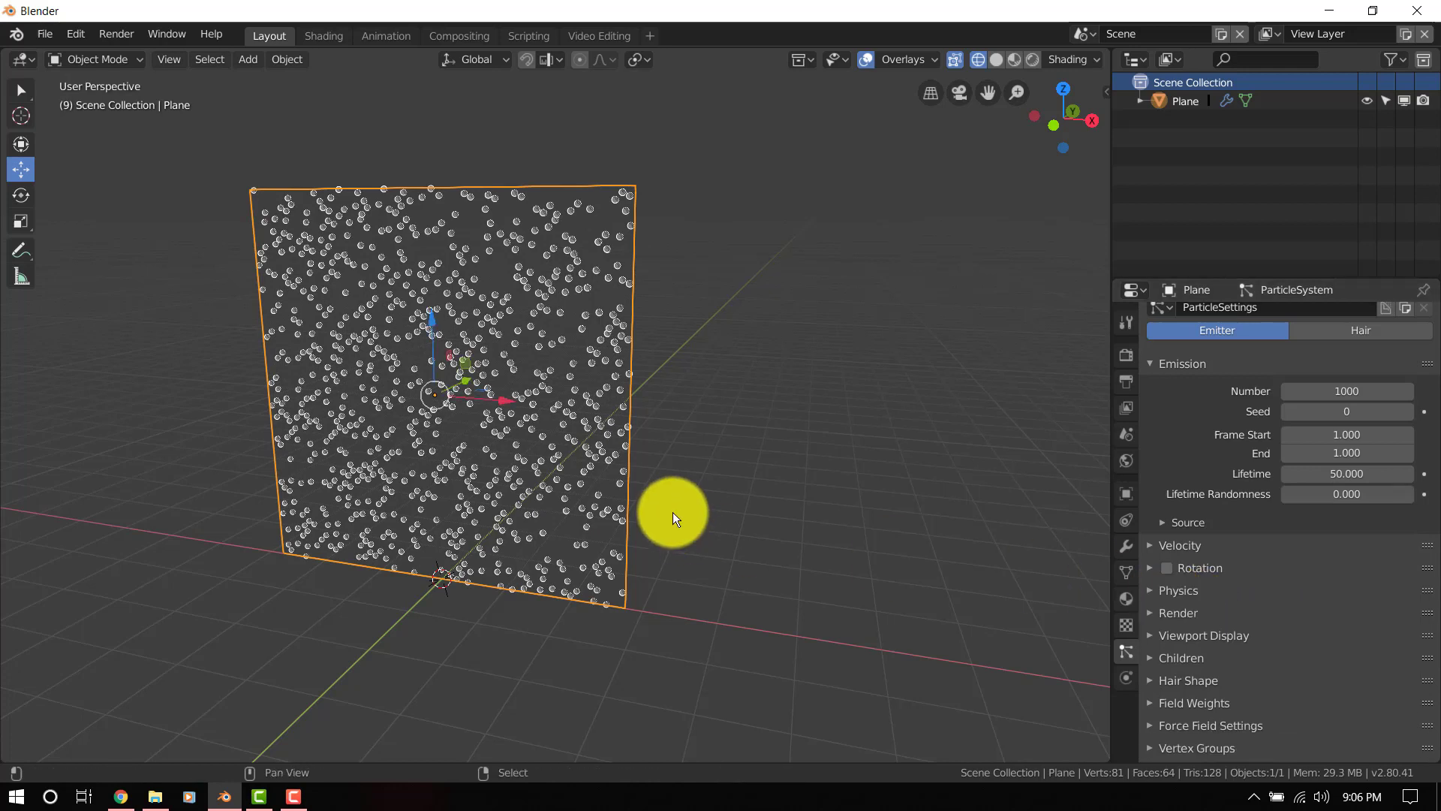
- Deselect the plane and raise the particle lifetime to 78.6
left_click(655, 508)
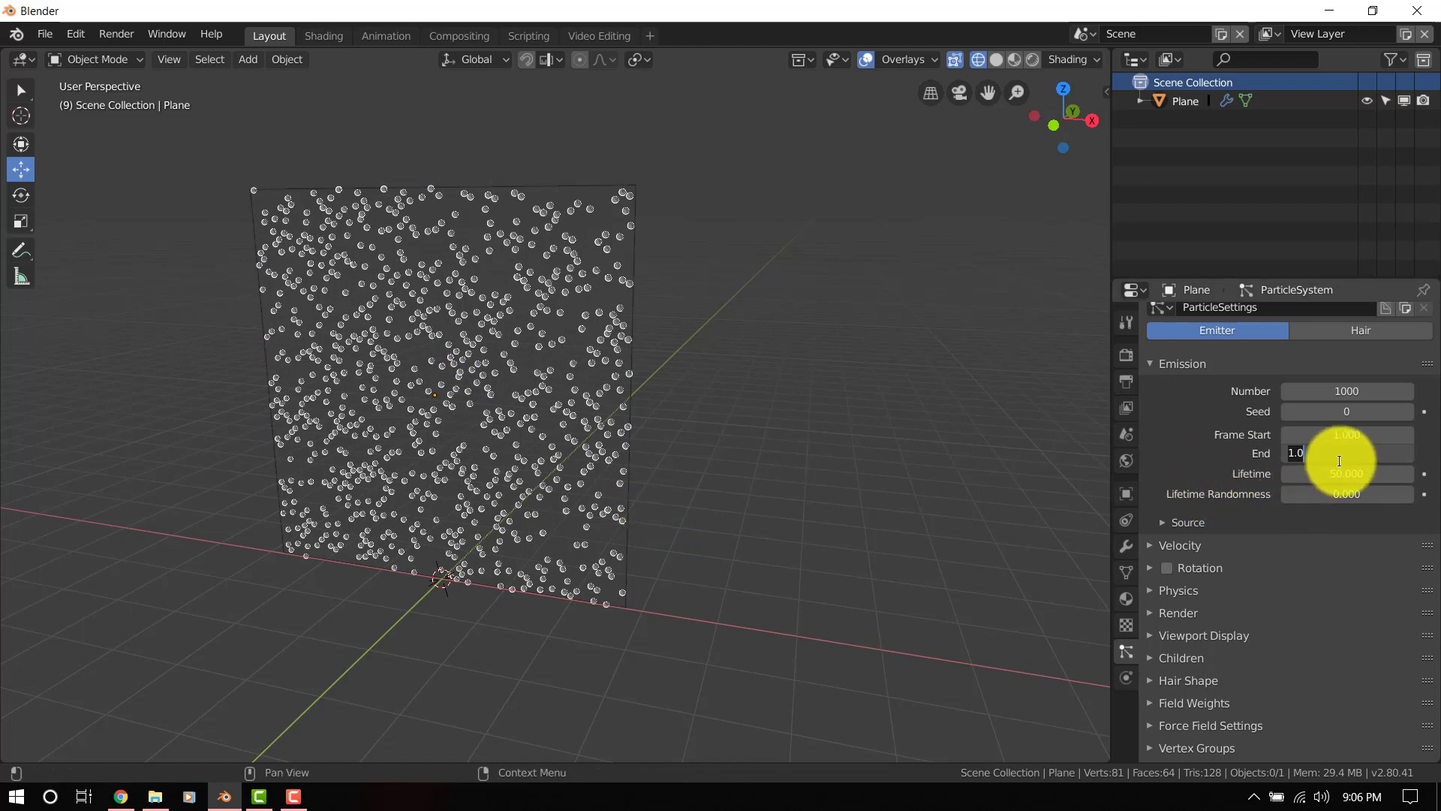
left_click_drag(1329, 471, 1411, 471)
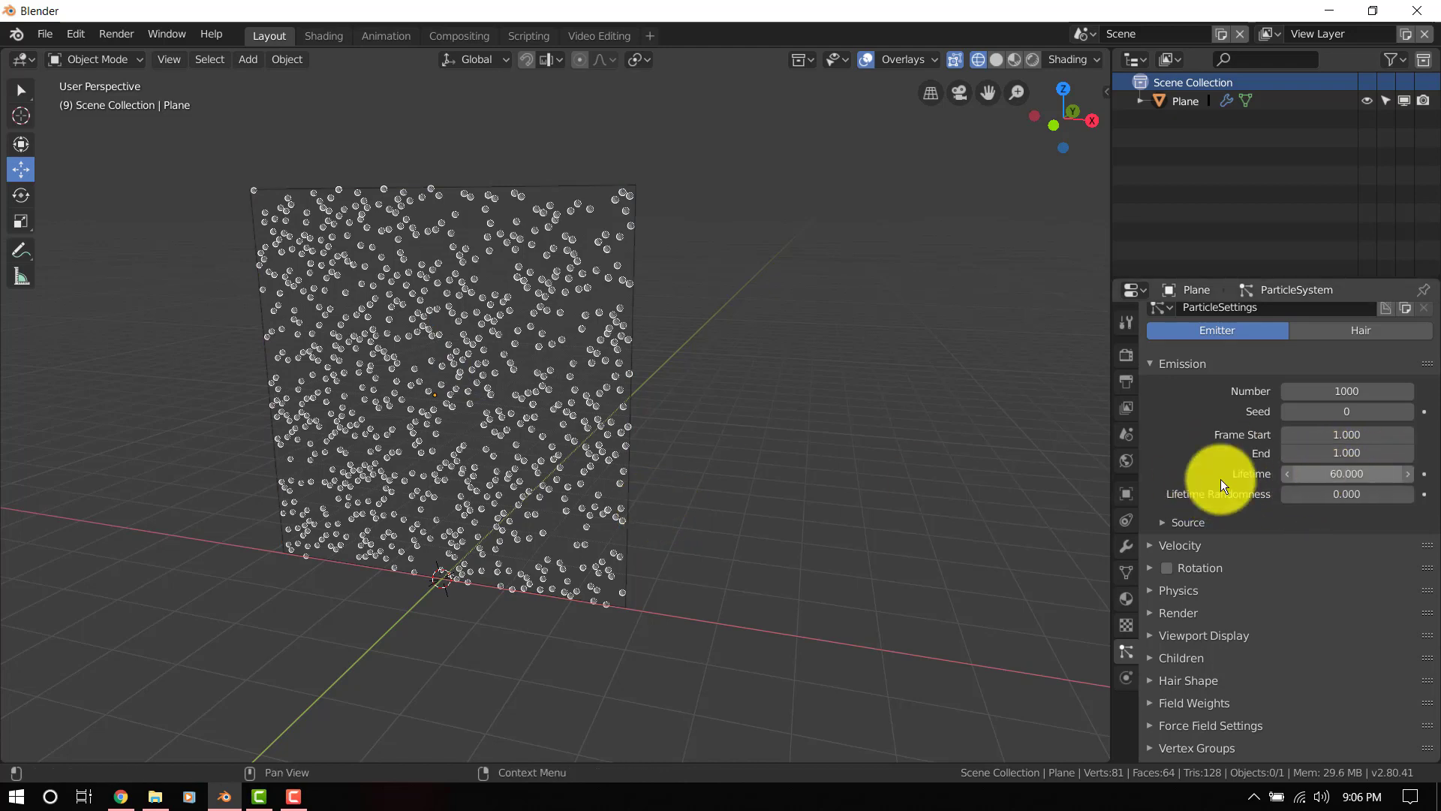
middle_click_drag(759, 430, 812, 418)
left_click_drag(1336, 471, 1071, 476)
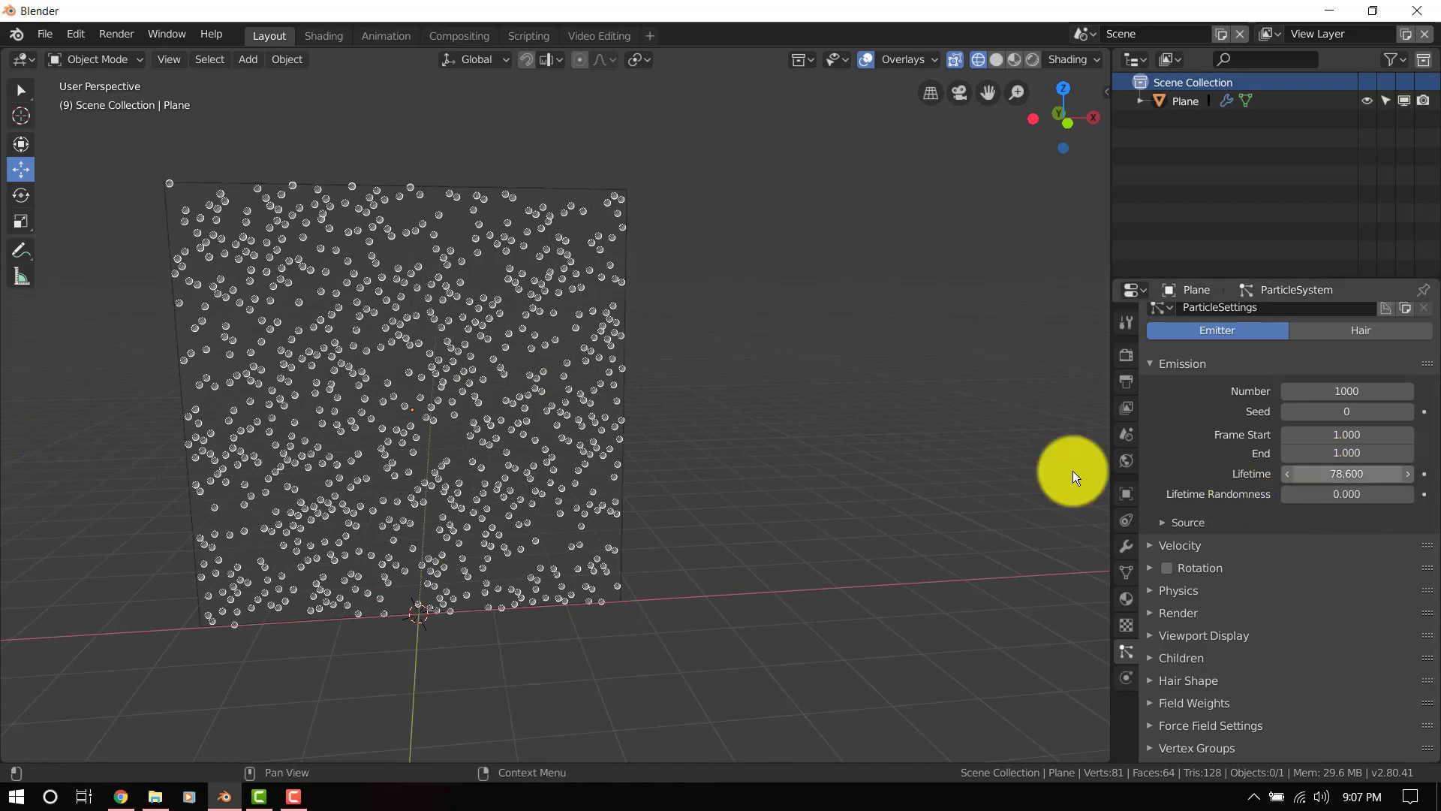
middle_click_drag(616, 452, 552, 446)
- Play the particle animation once more and return to the first frame
key("space")
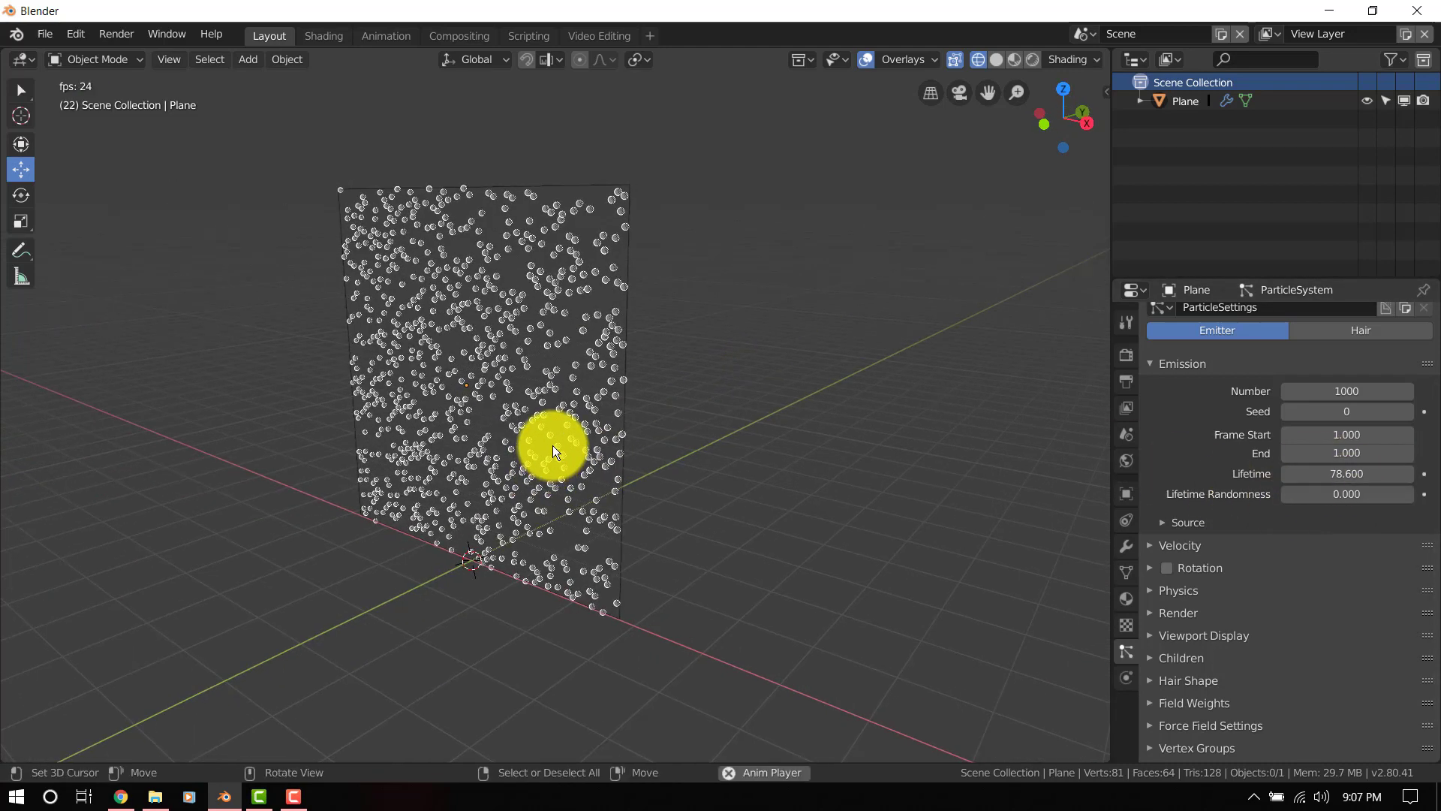
key("space")
key("shift+Left")
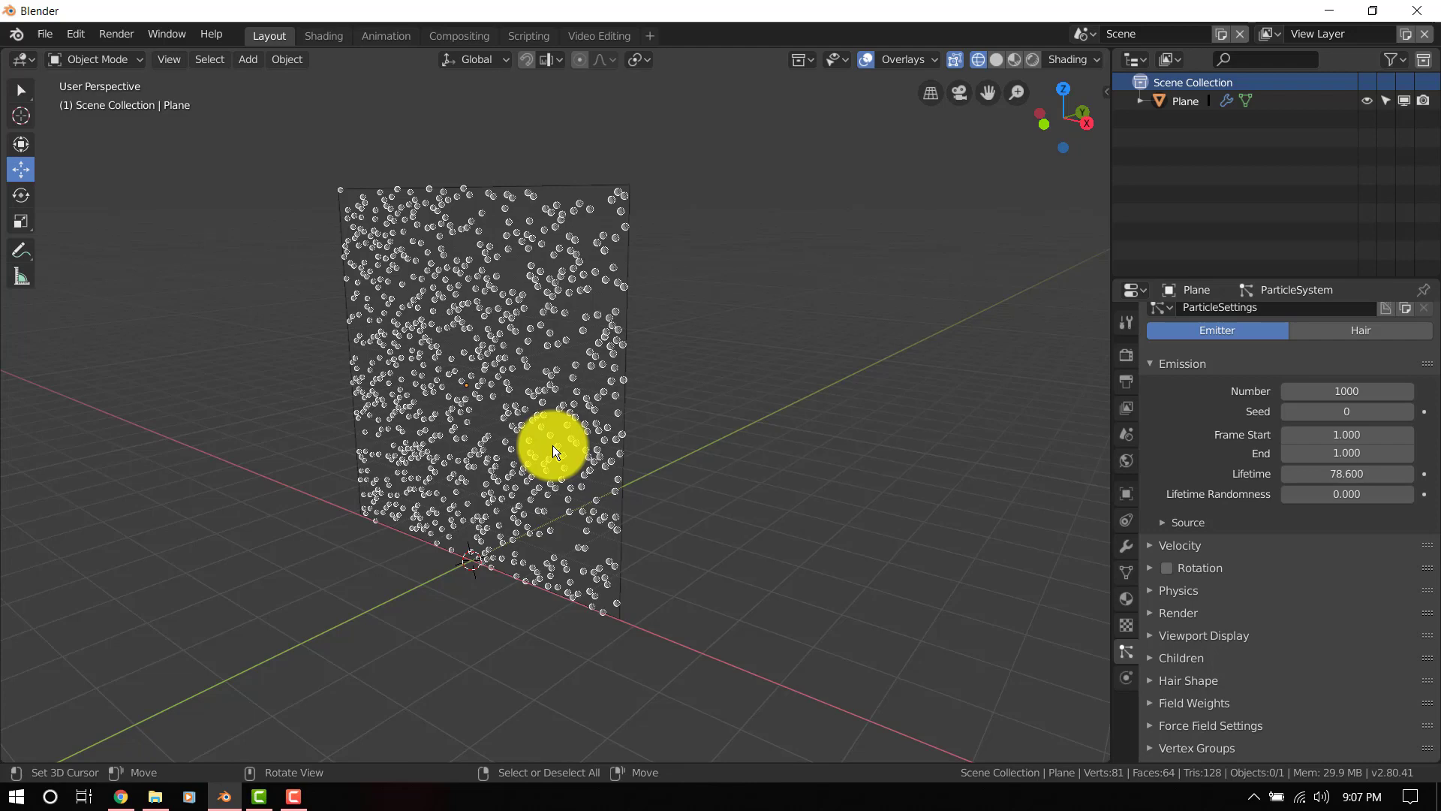
- Set the particle emission source to emit from Verts
middle_click_drag(339, 427, 430, 425, "alt")
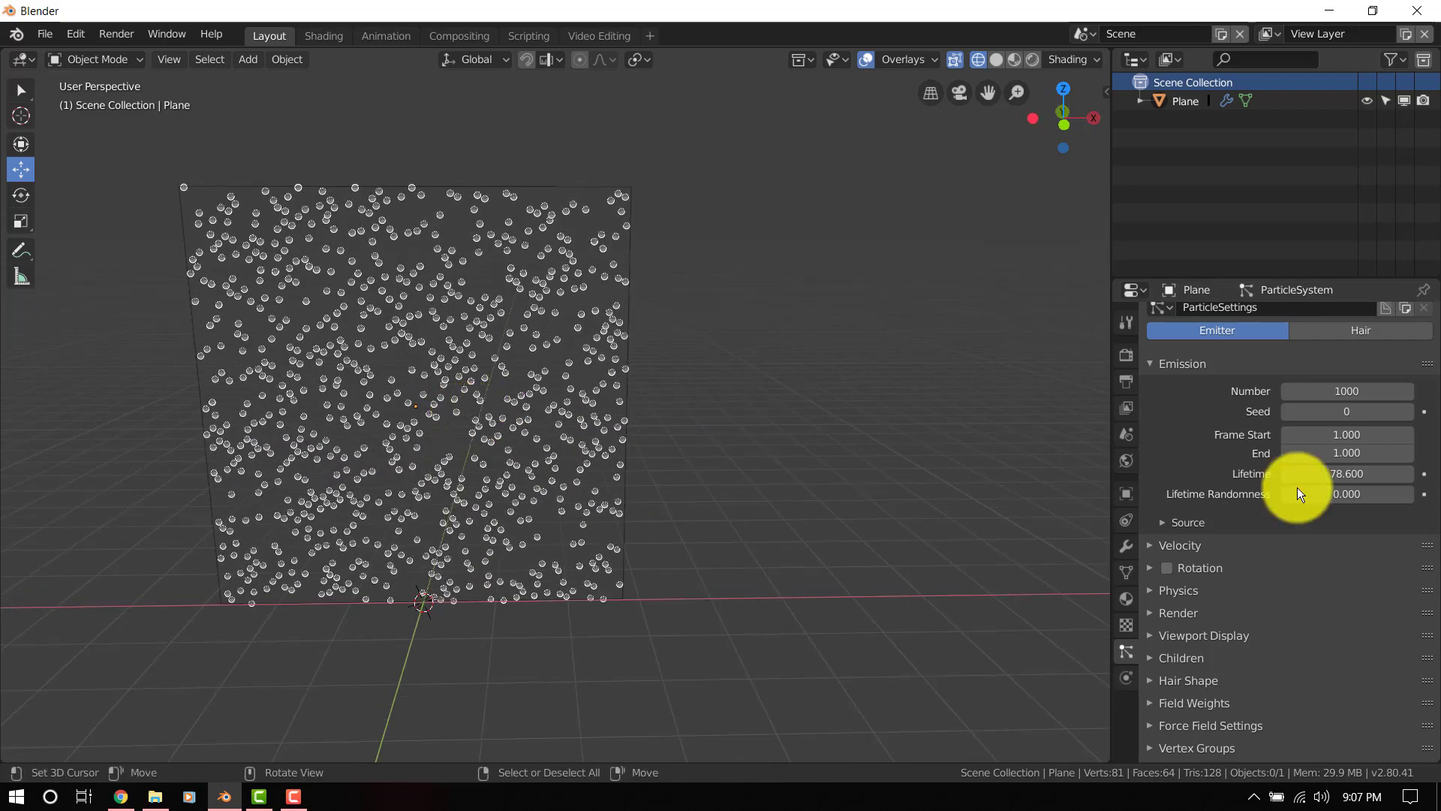
left_click(1188, 522)
left_click(1350, 548)
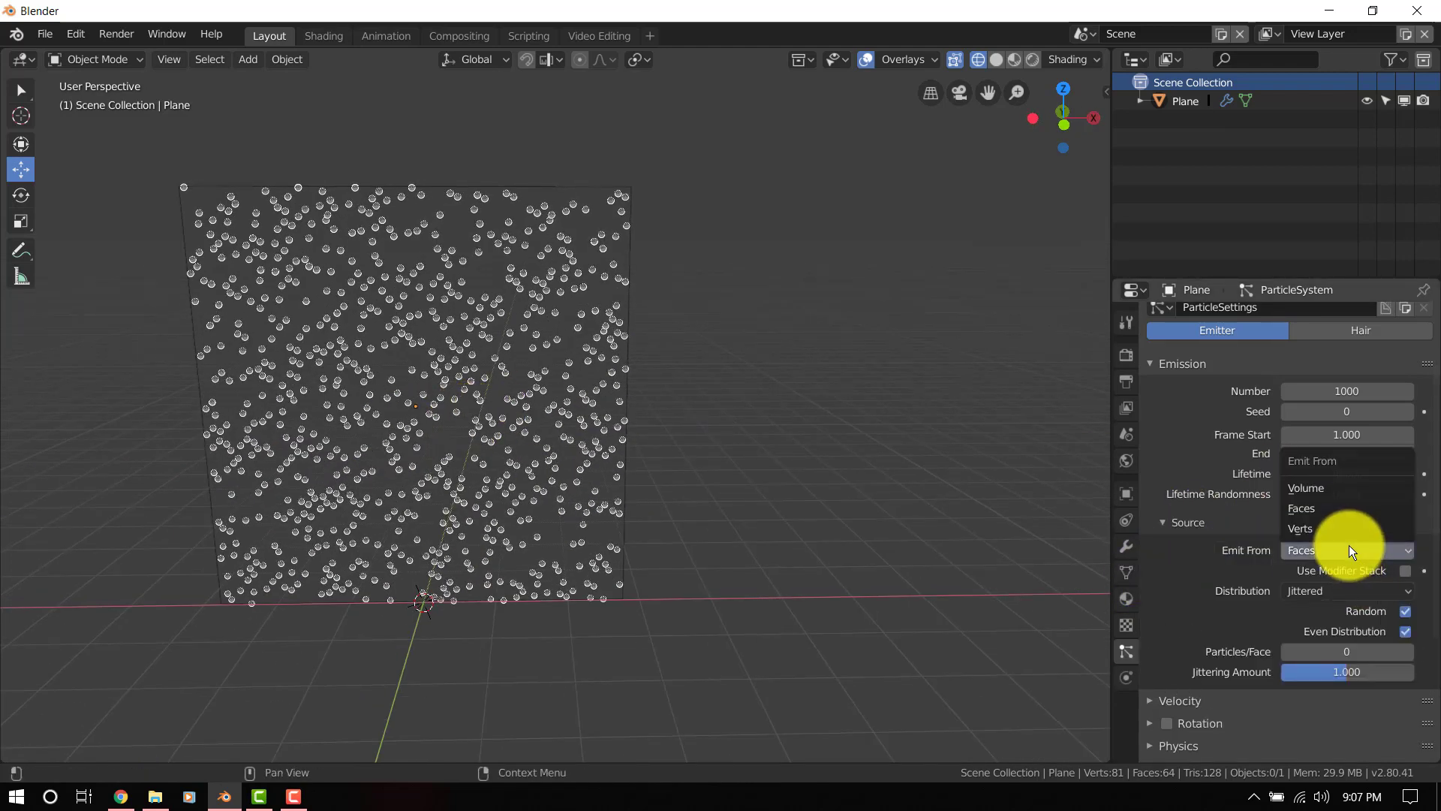
left_click(1327, 525)
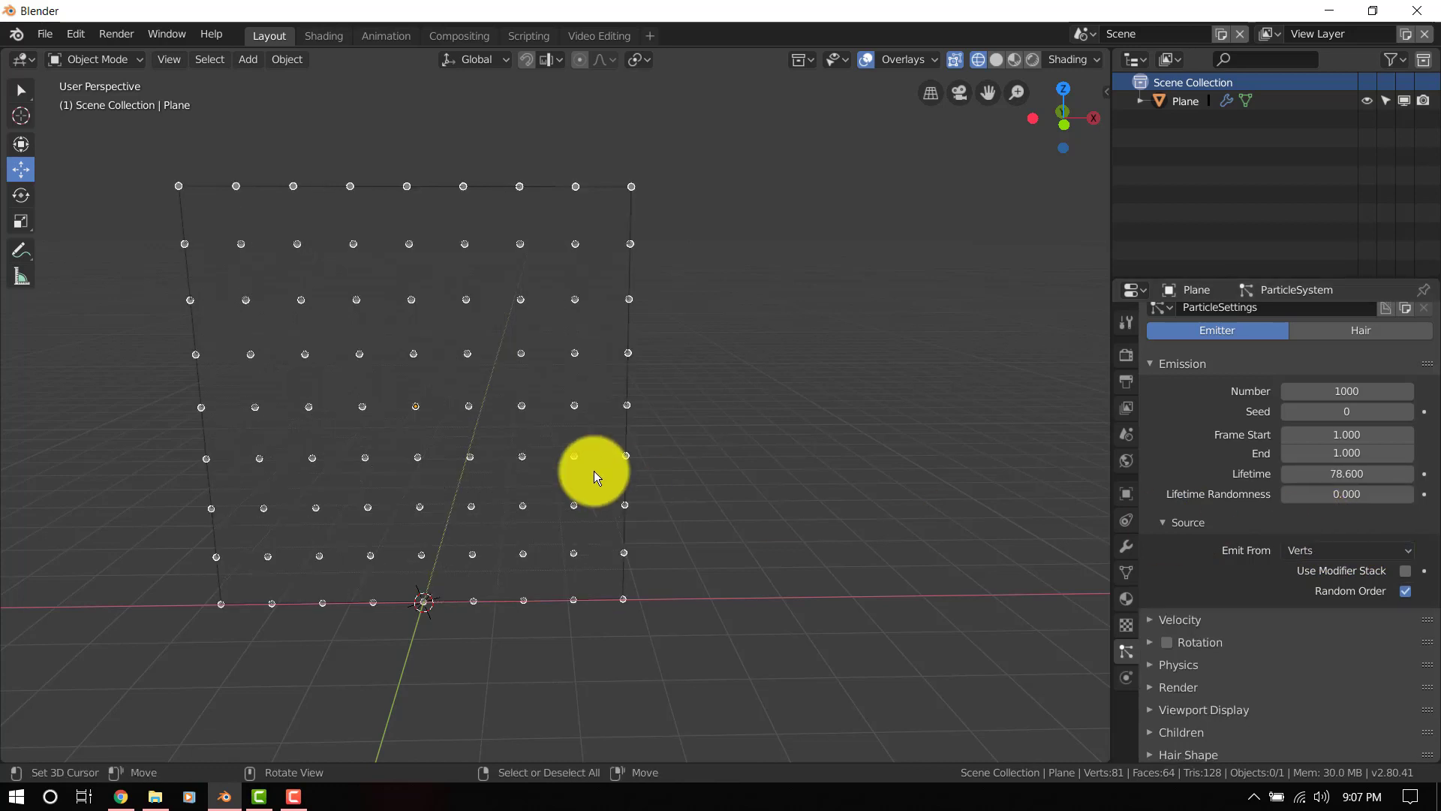
middle_click_drag(593, 471, 709, 483, "alt")
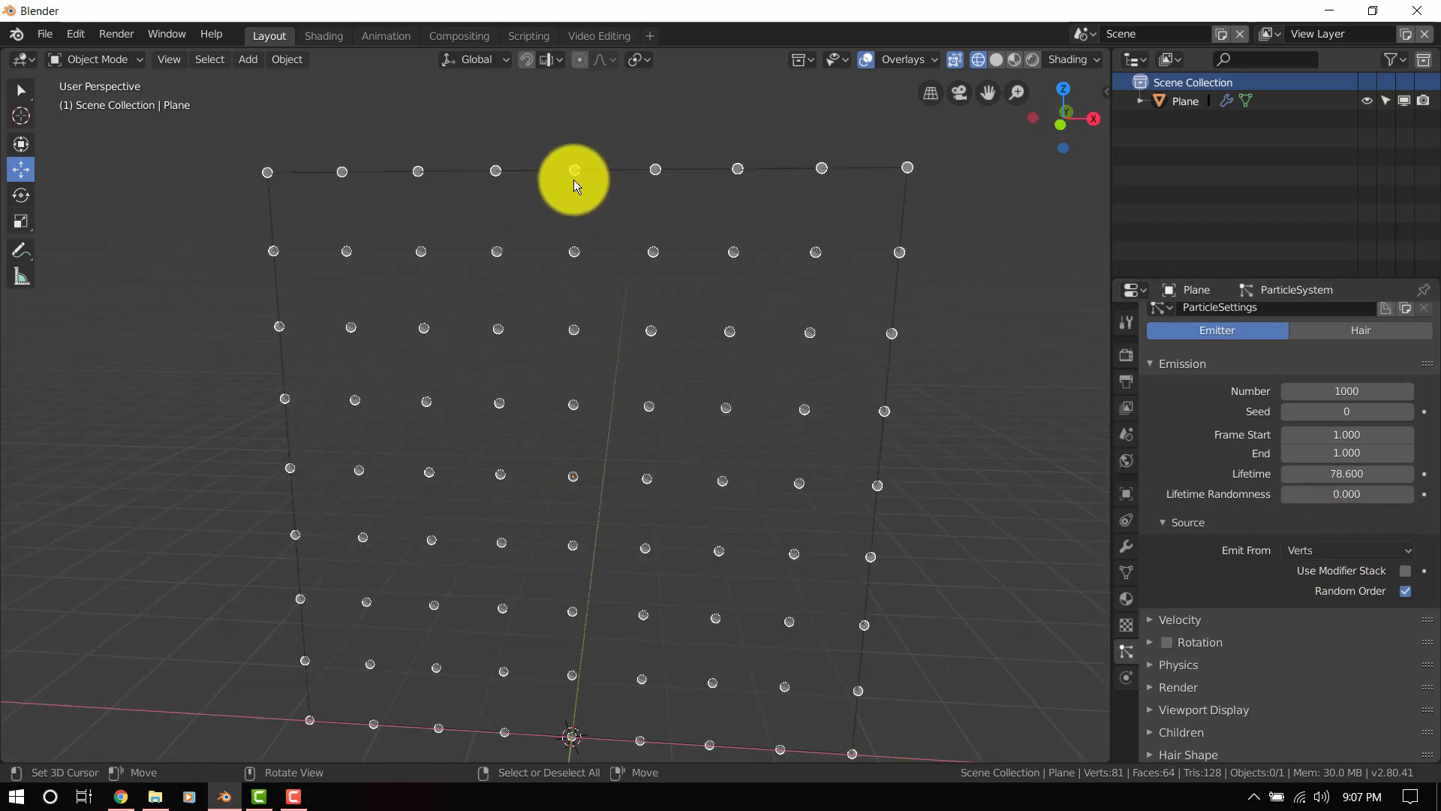
- Try pulling one vertex of the plane's top edge upward in Edit Mode and inspect its particle in Object Mode
middle_click_drag(574, 180, 518, 306)
key("Tab")
scroll(623, 229, "down", 2)
middle_click_drag(615, 228, 685, 253)
right_click_drag(684, 251, 697, 153)
key("Tab")
middle_click_drag(664, 148, 693, 146)
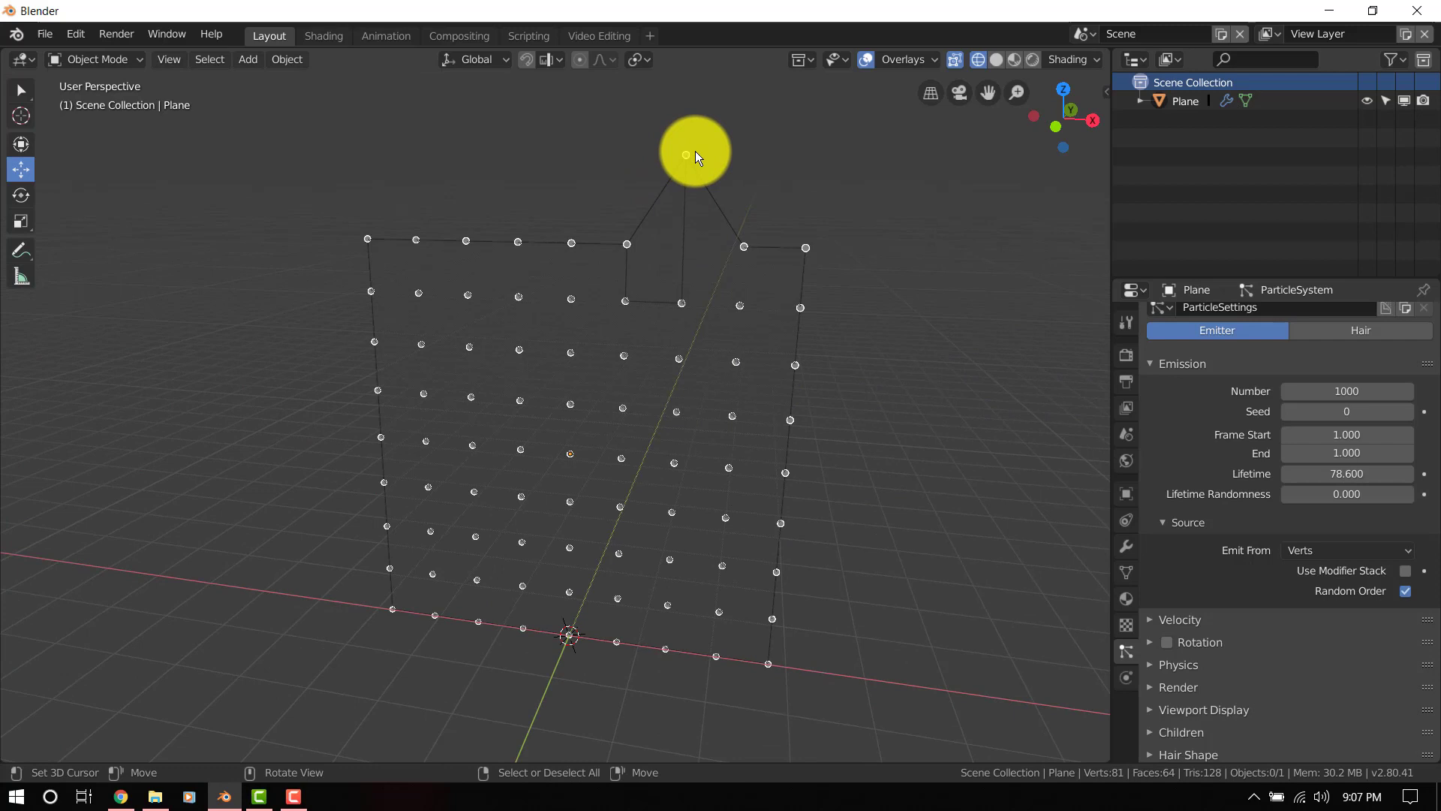
scroll(693, 152, "up", 3)
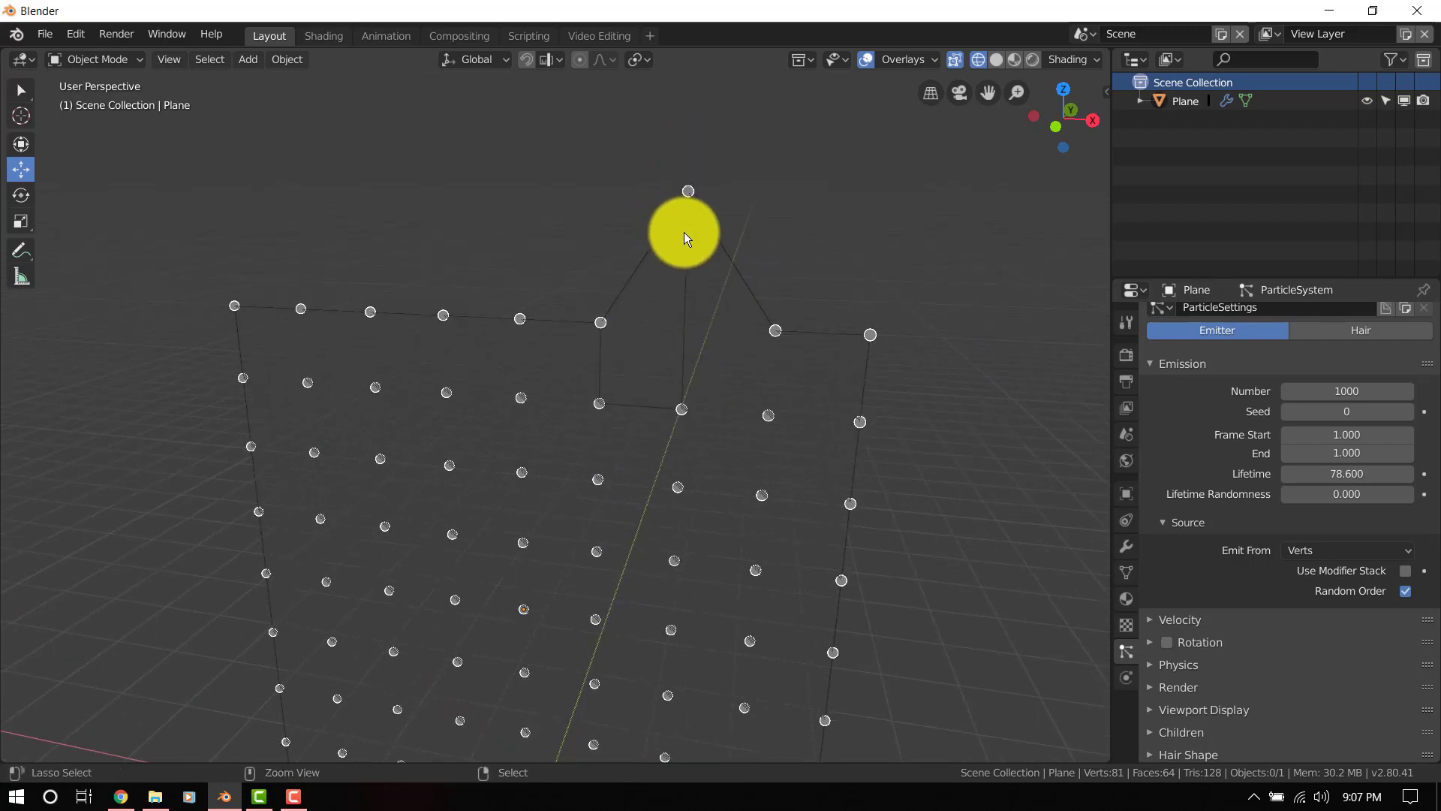
- Undo the vertex move on the plane's top edge and enable Use Modifier Stack for the emission source
key("Tab")
key("Tab")
middle_click_drag(645, 396, 720, 386)
scroll(714, 398, "down", 3)
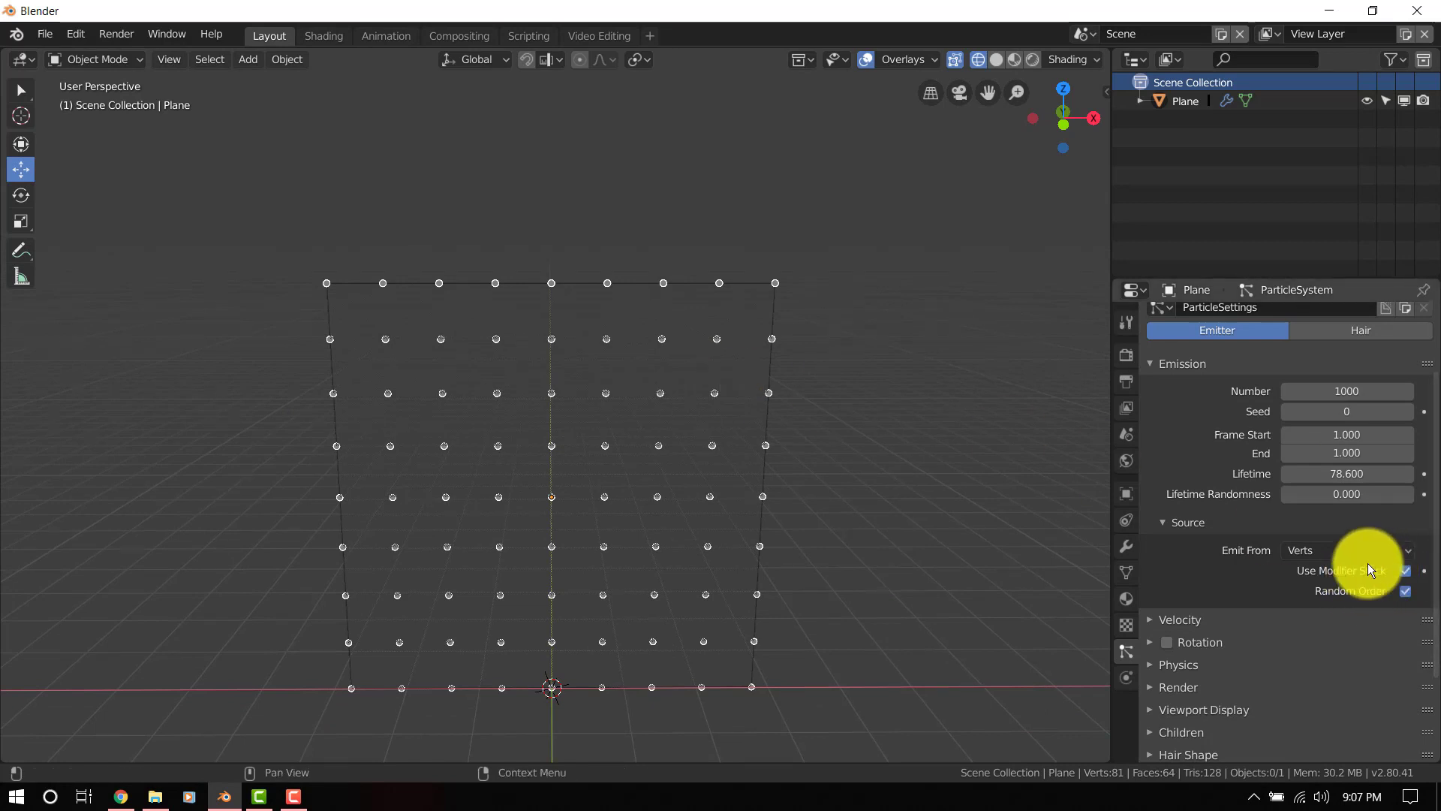
left_click(1132, 548)
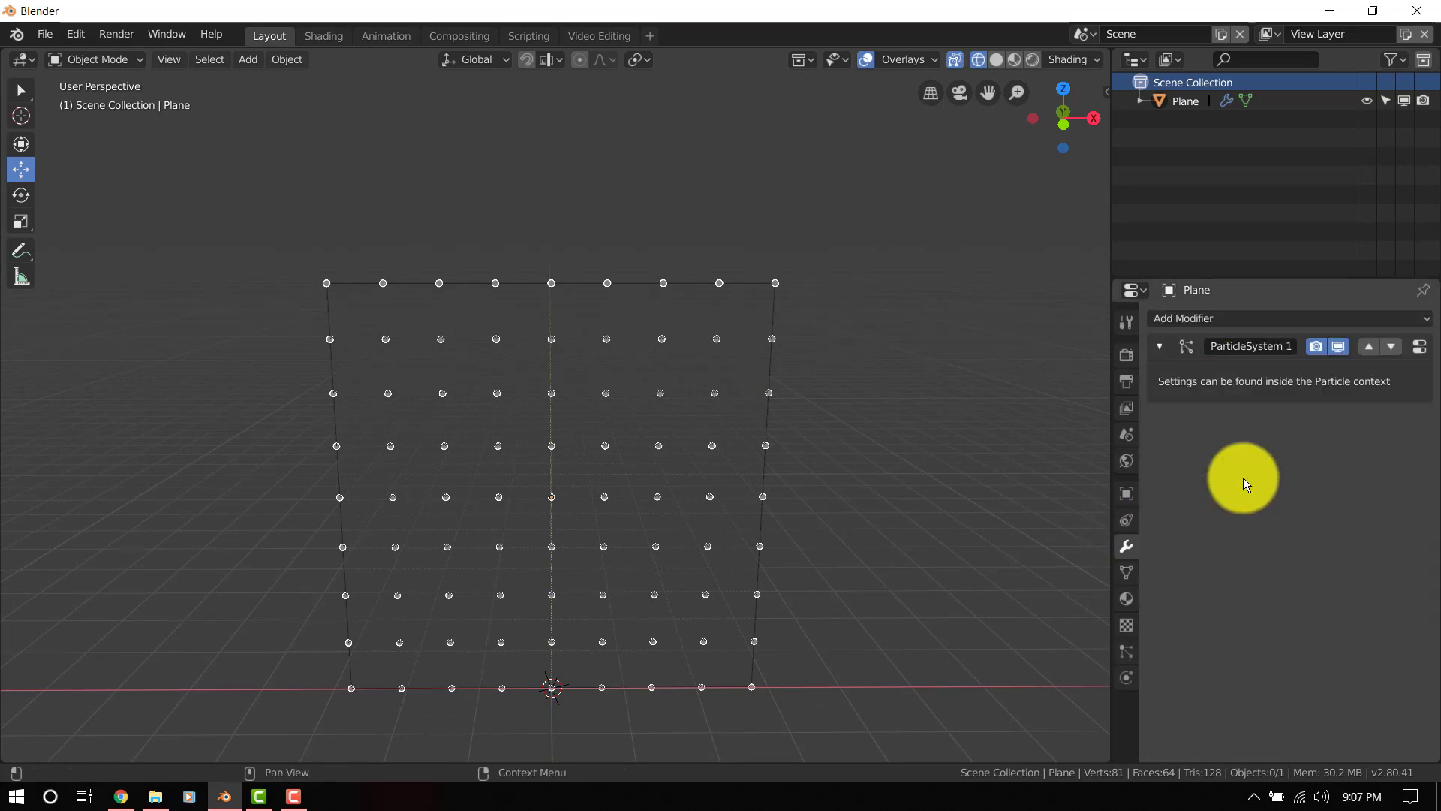
left_click(1316, 319)
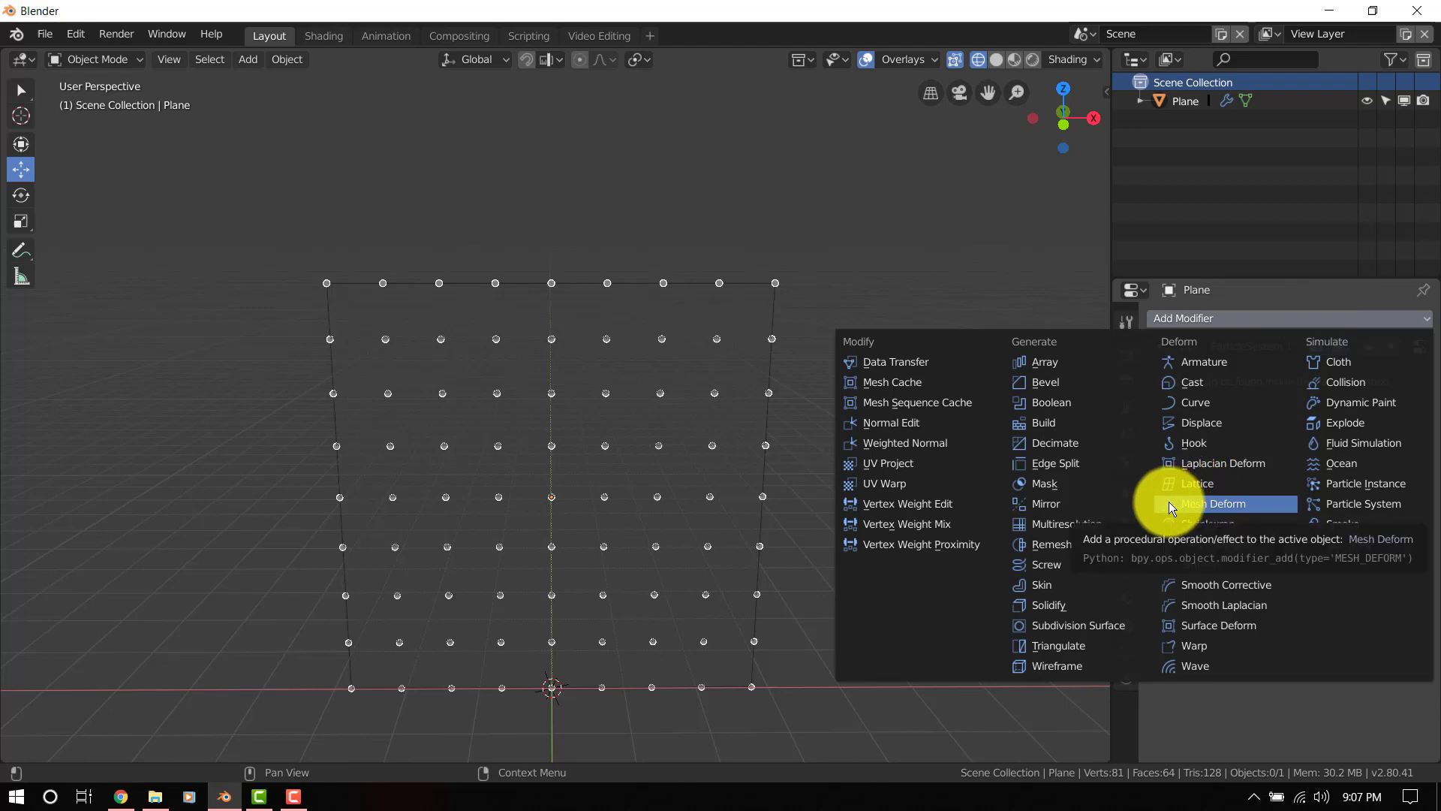
left_click(1363, 504)
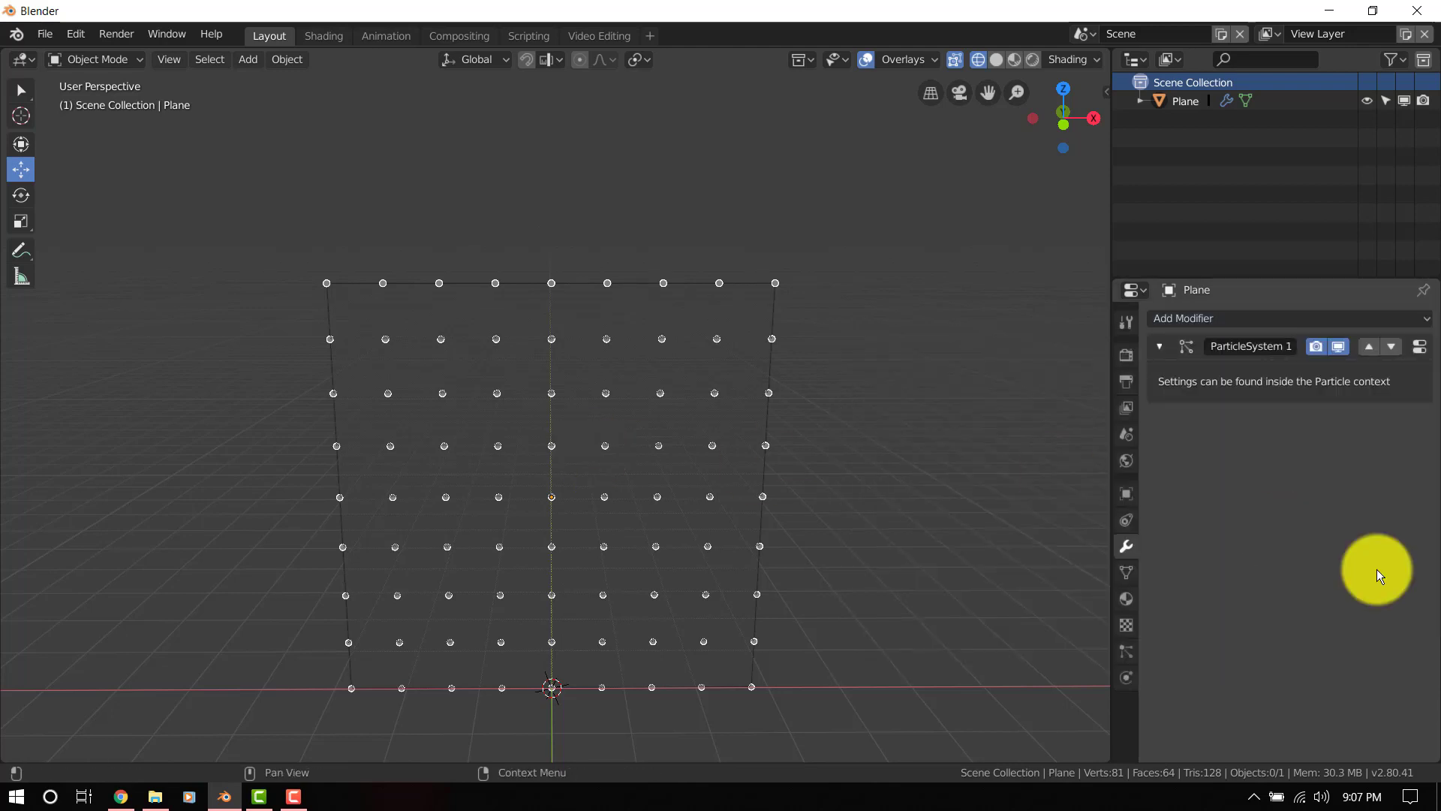
left_click(1127, 650)
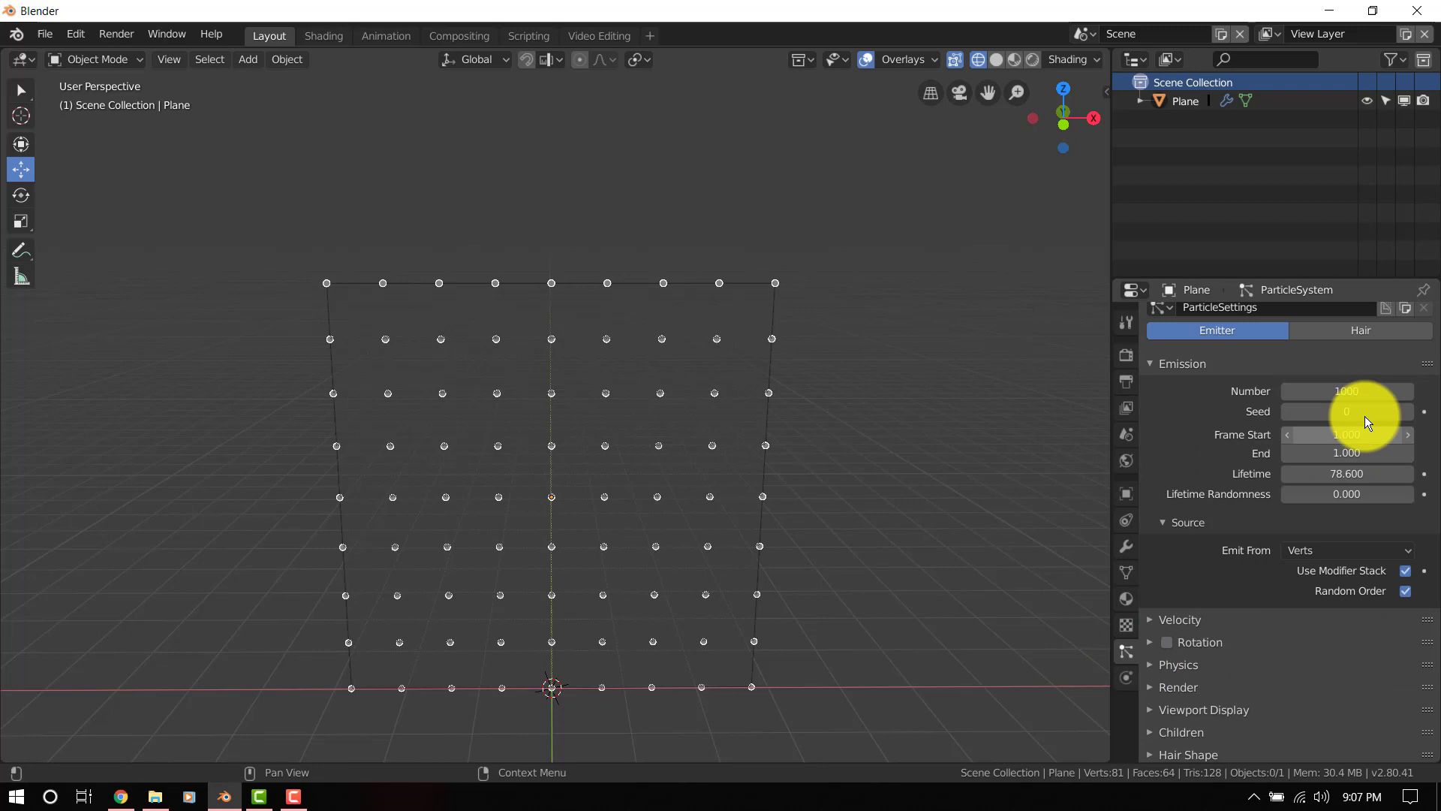
- Add a Subdivision Surface modifier to the plane, move it above the particle system, and set it to Simple
left_click(1127, 546)
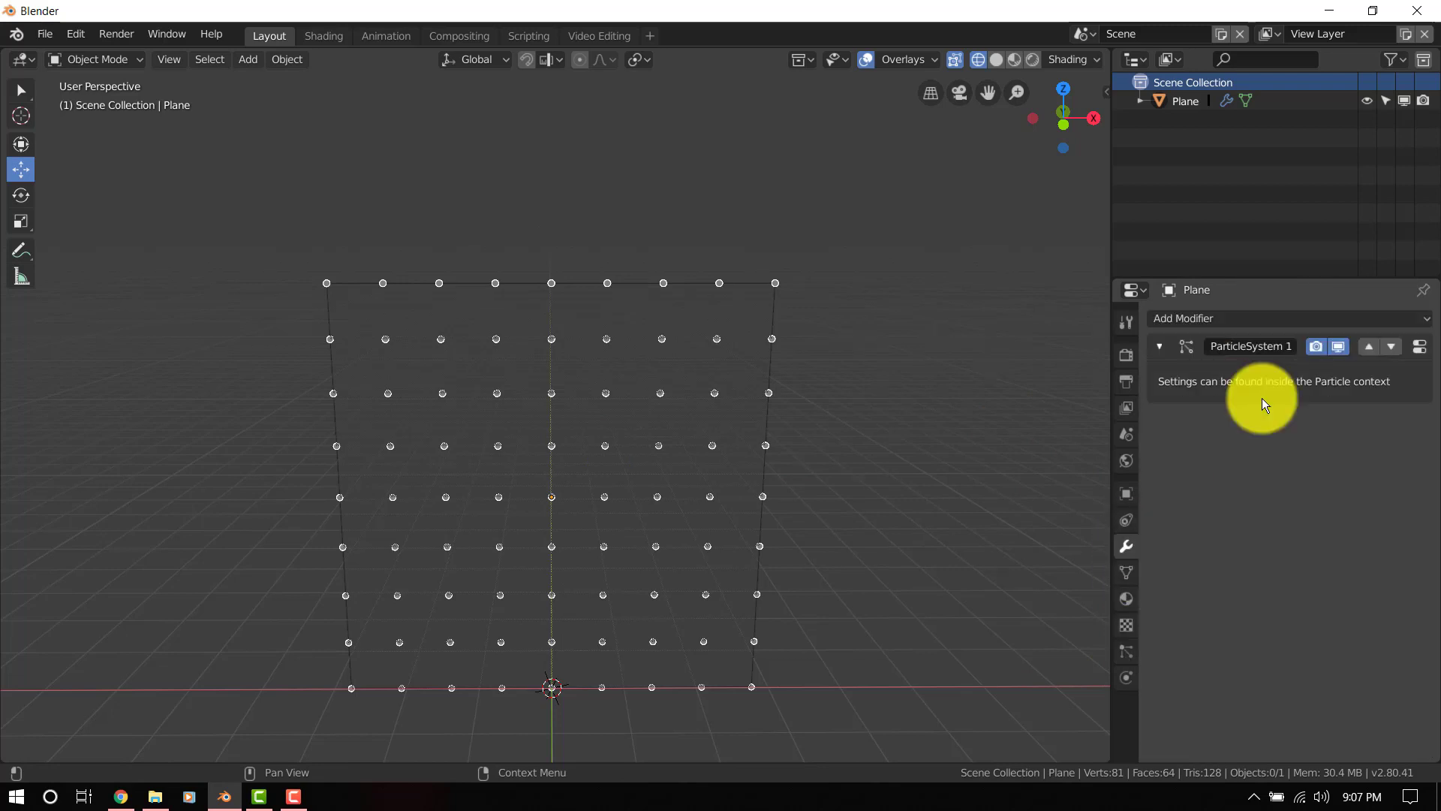
left_click(1291, 317)
left_click(1086, 626)
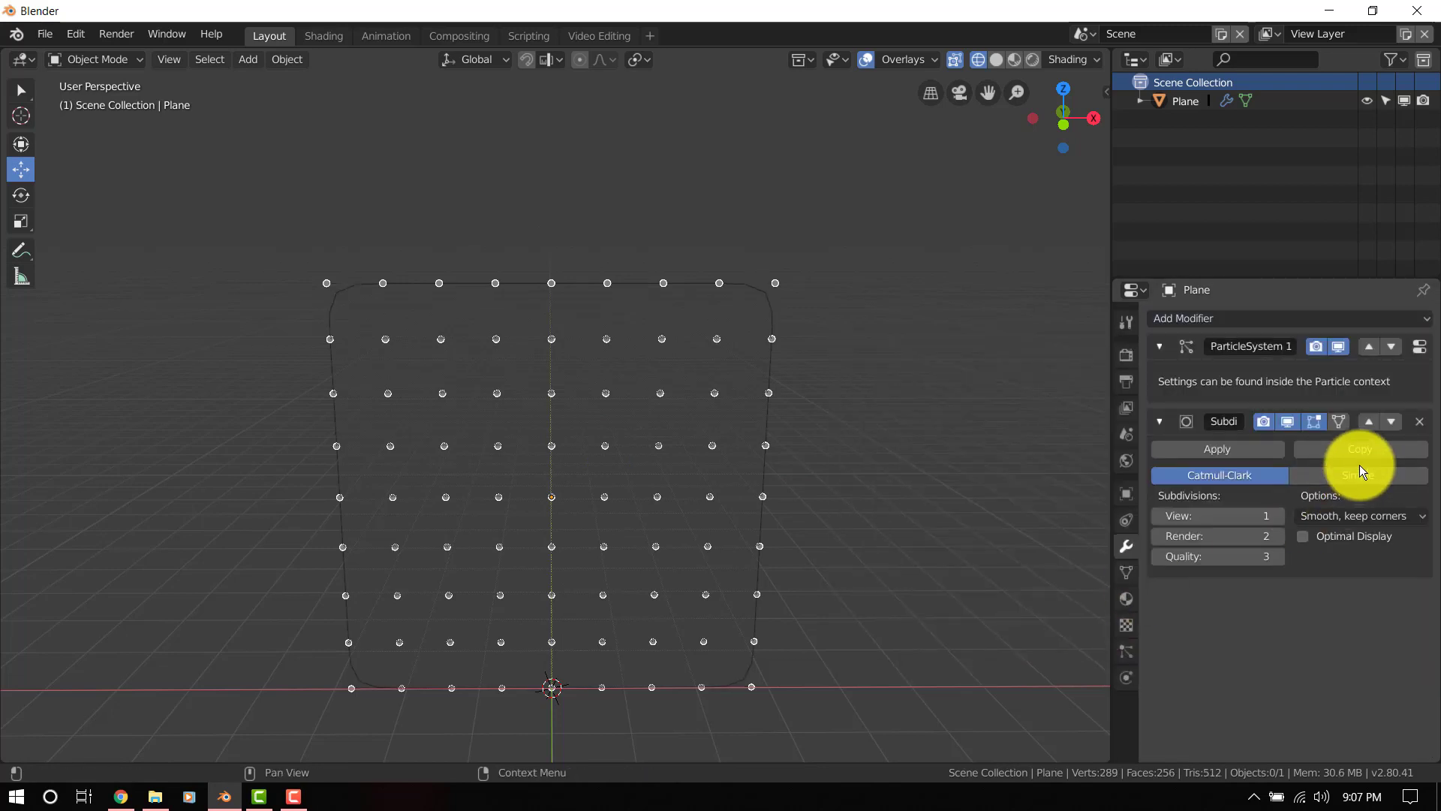
left_click(1373, 423)
left_click(1374, 399)
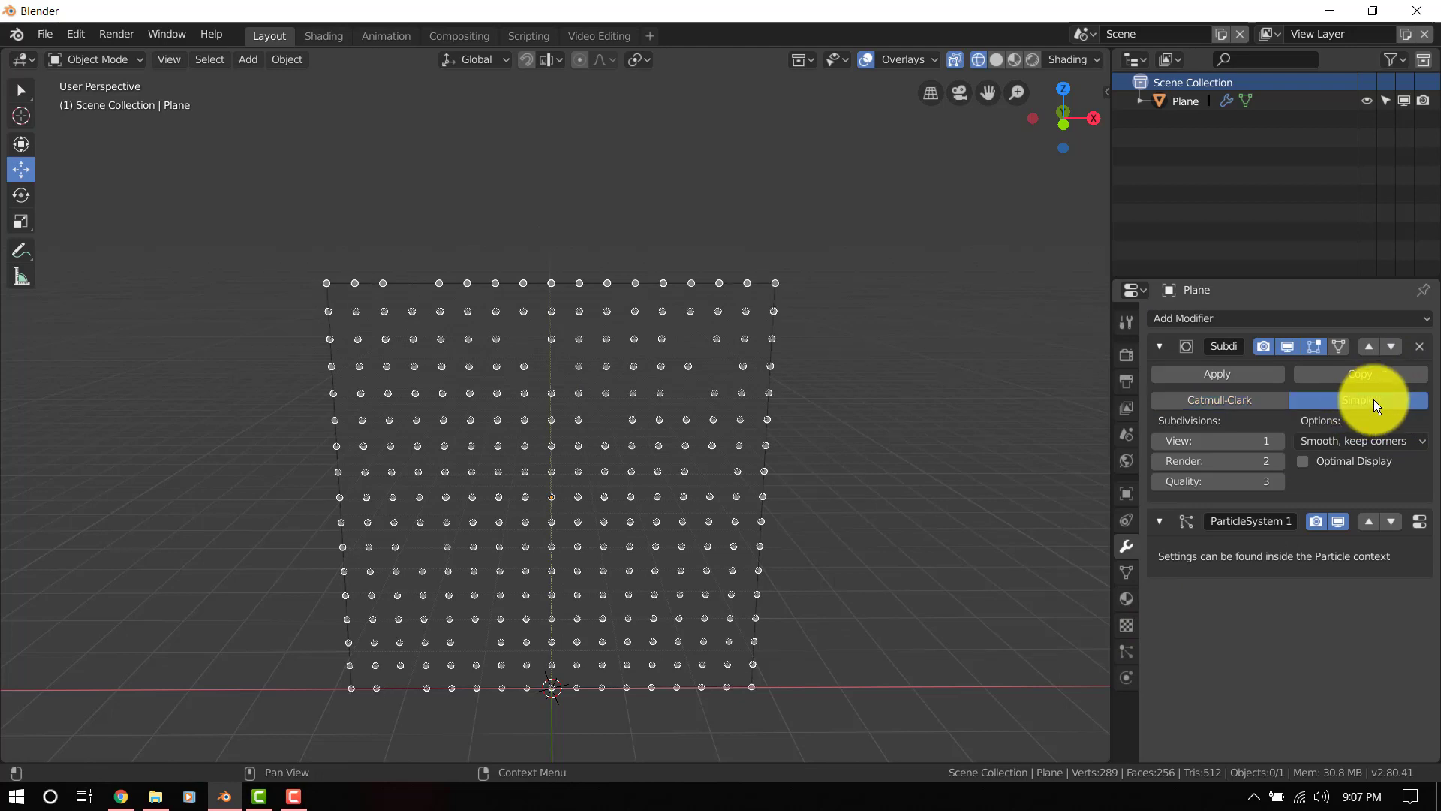
scroll(830, 430, "up", 1)
- Try view subdivision levels of 4 and 2 on the plane, and remove the Subdivision Surface modifier
left_click_drag(1186, 440, 1151, 451)
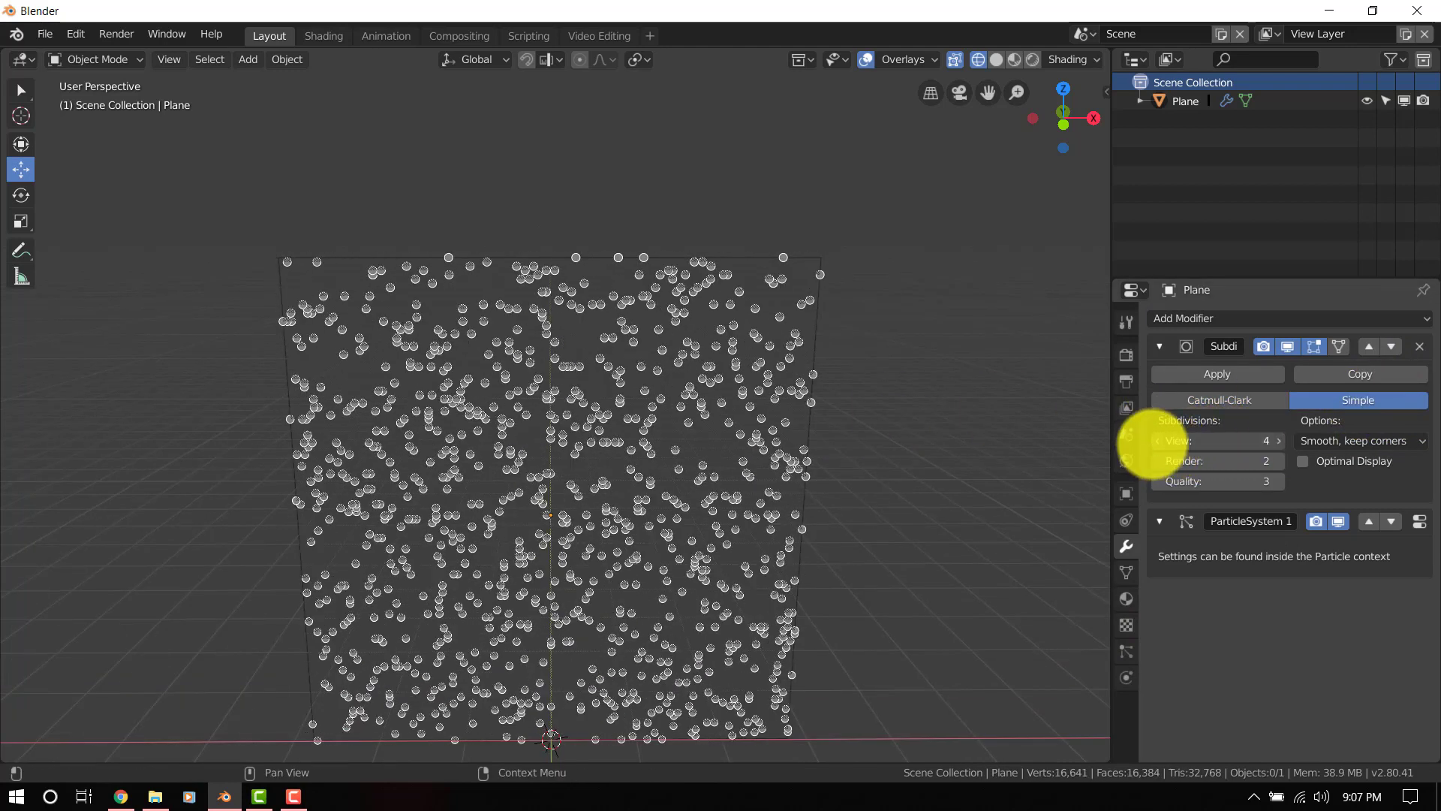
left_click(1155, 443)
left_click(1155, 443)
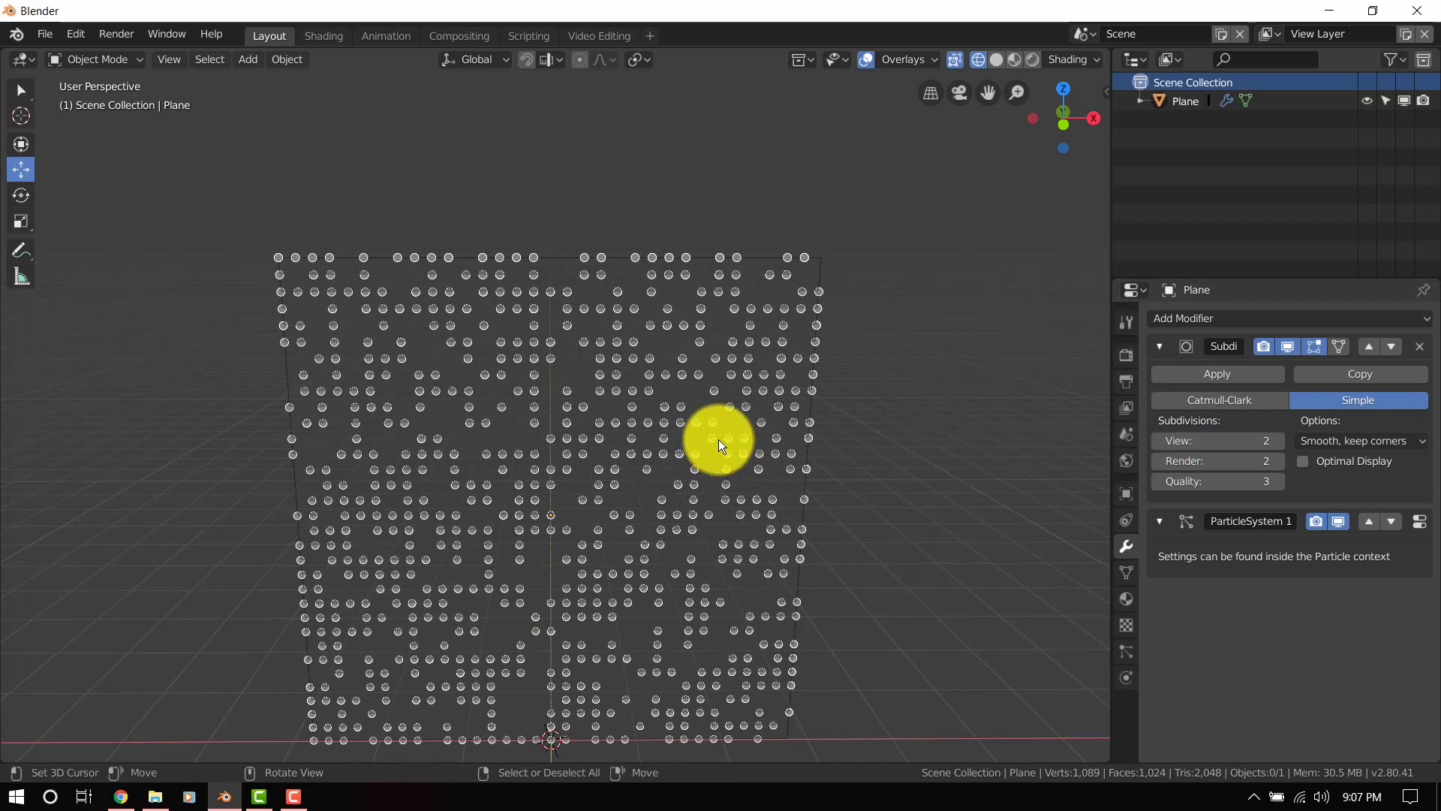
left_click(1421, 347)
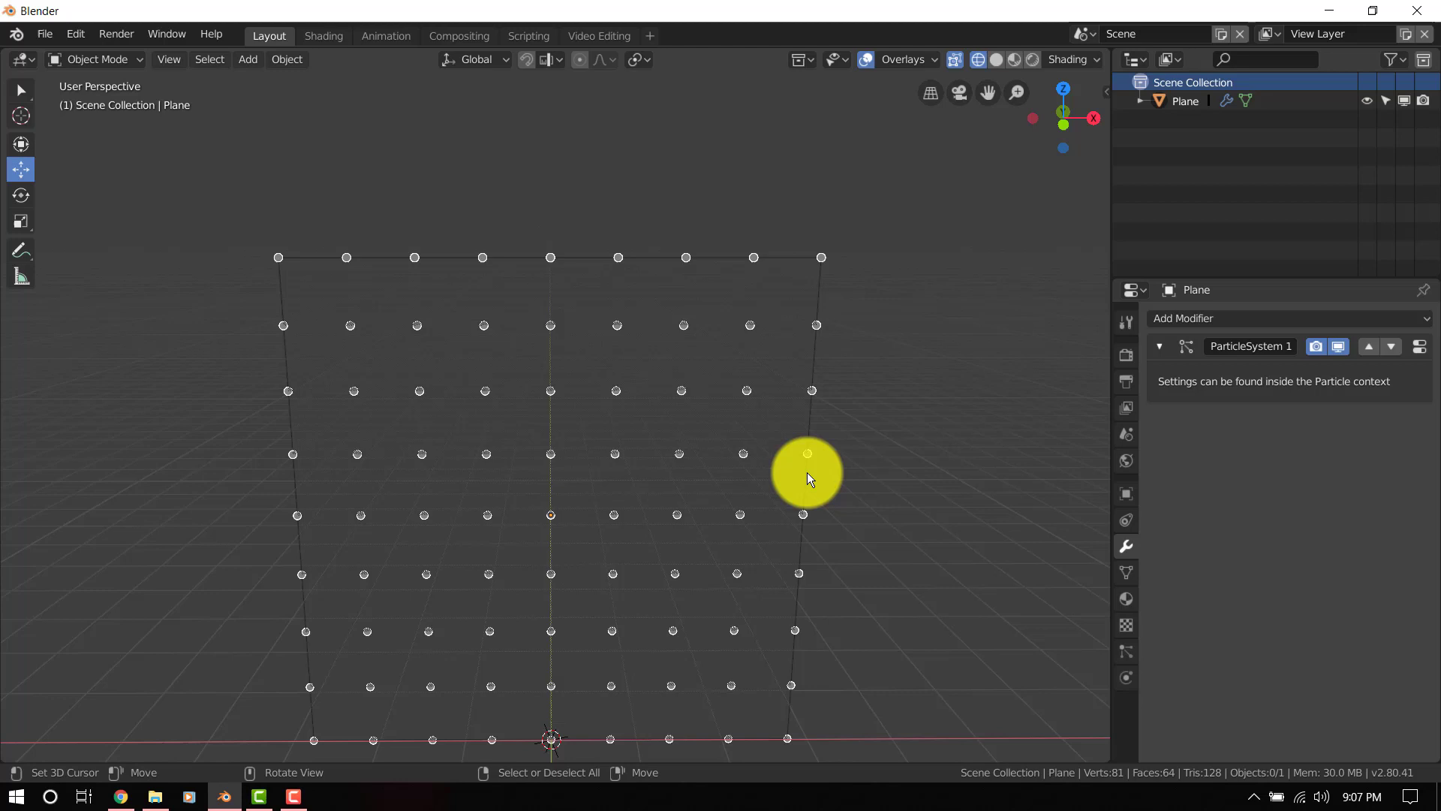
- Return to the plane's particle settings and collapse the Emission section
middle_click_drag(804, 473, 789, 570)
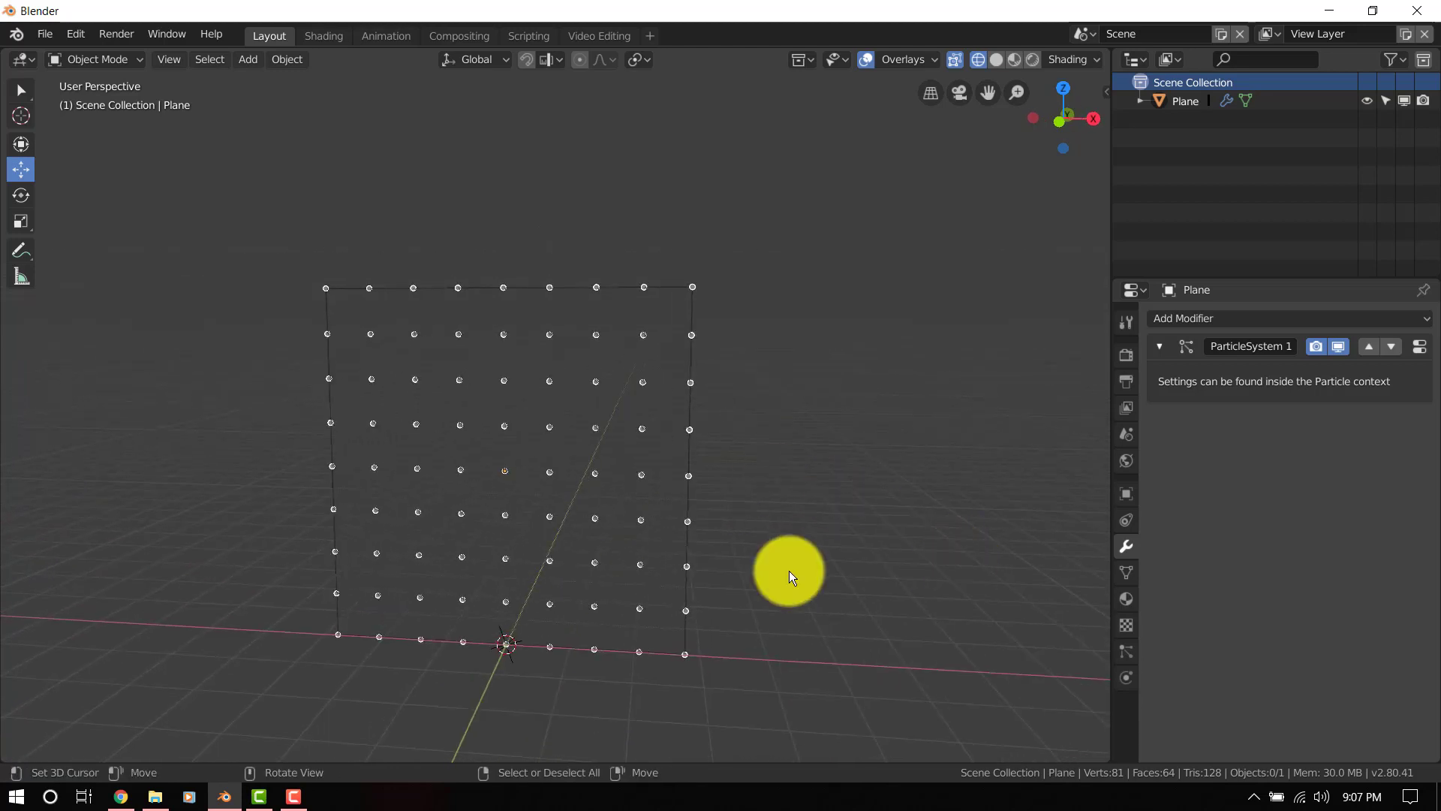
left_click(1128, 653)
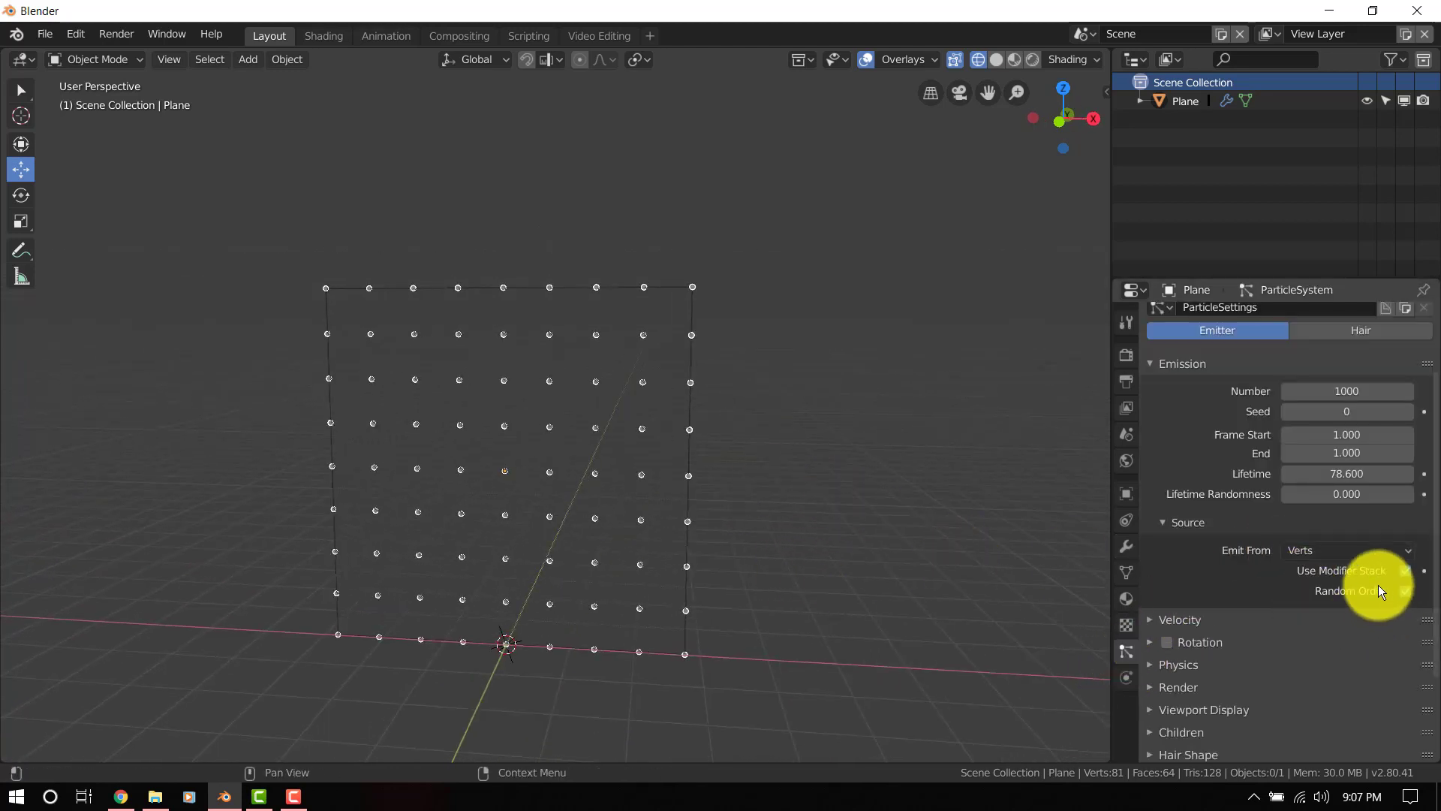
left_click(1188, 363)
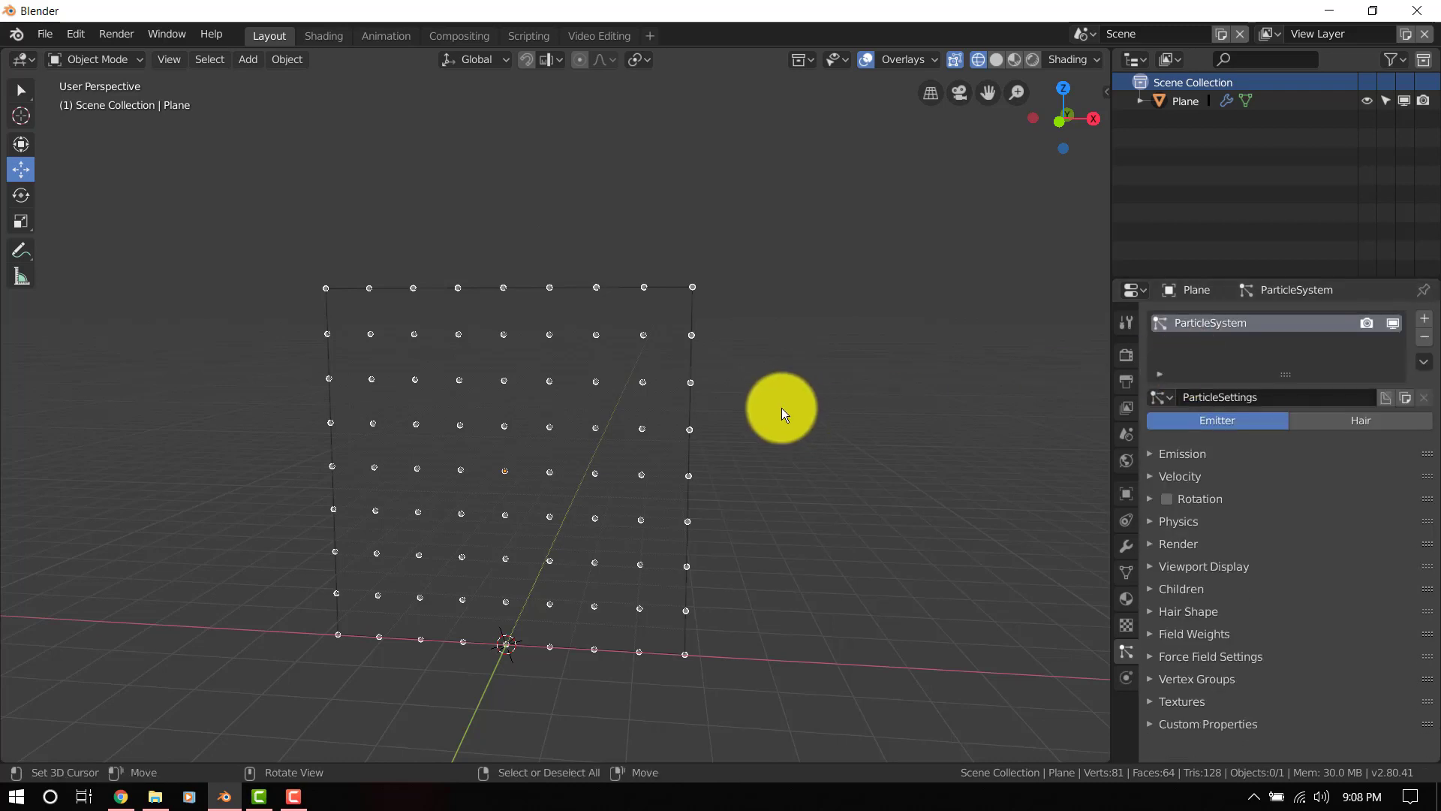
- In front view, place the 3D cursor to the right of the plane's upper edge and add a torus there
key("KP_1")
middle_click_drag(946, 258, 769, 231, "shift")
key("shift+a")
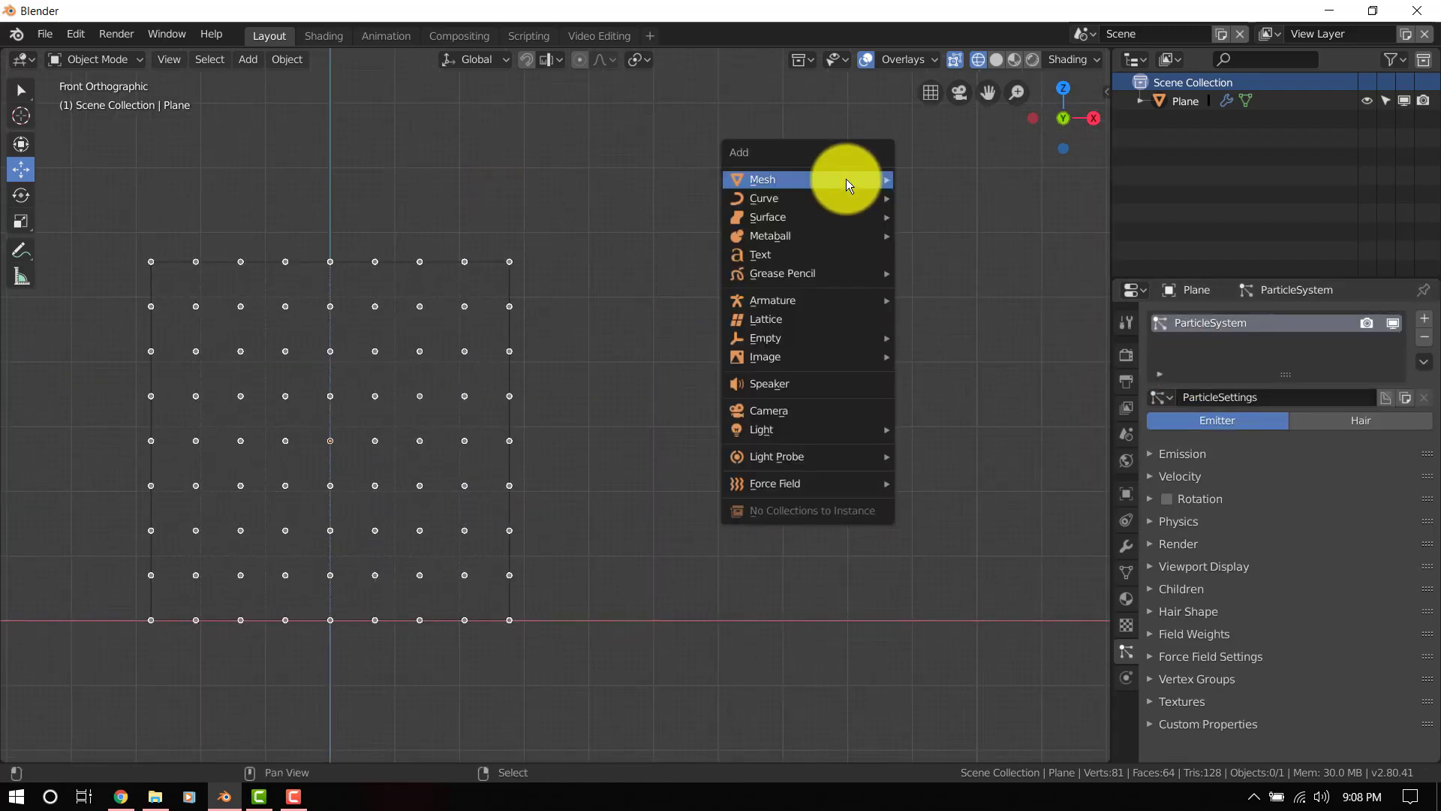
mouse_move(845, 178)
left_click(944, 305)
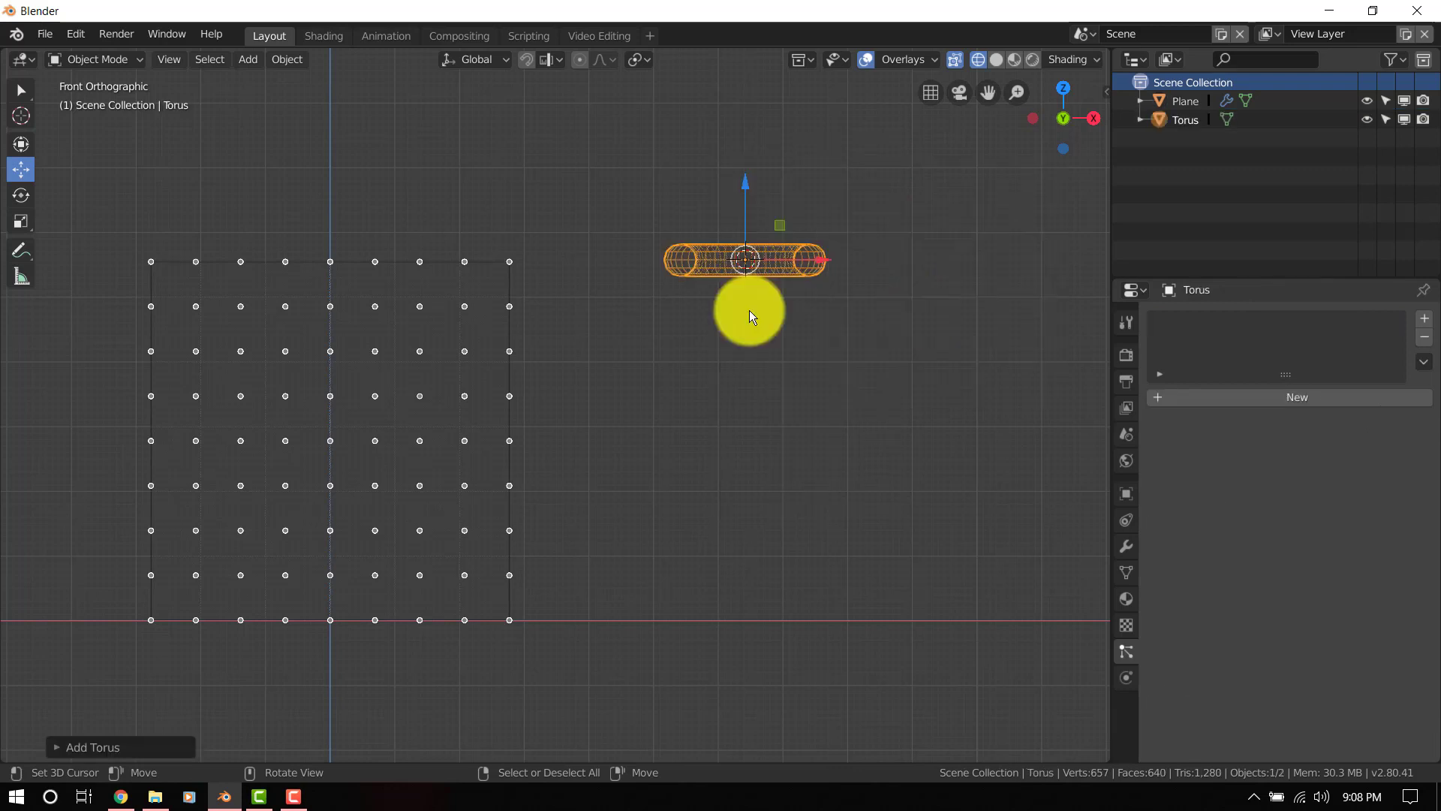
- Set the new torus to 6 major segments and 4 minor segments
middle_click_drag(748, 310, 677, 312)
key("F9")
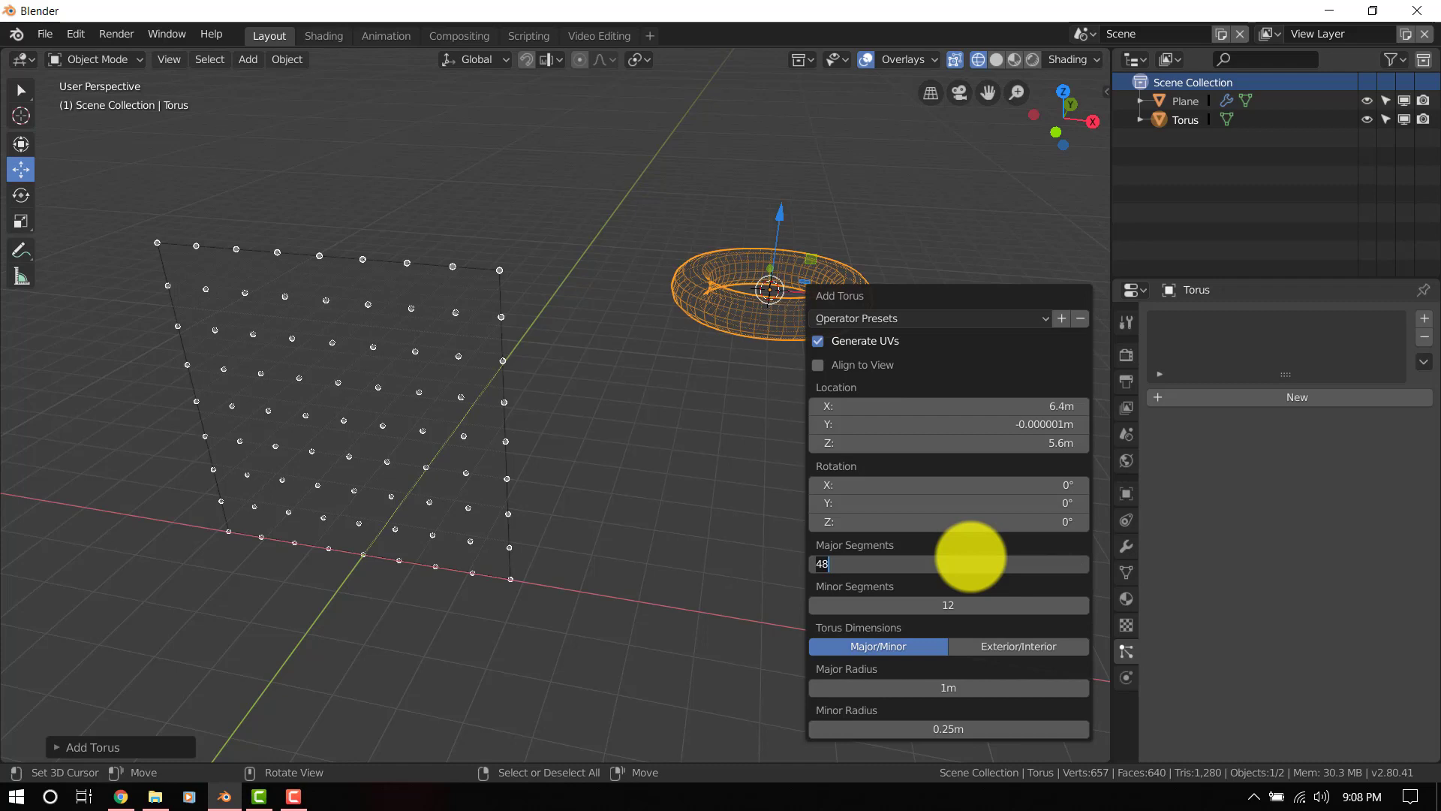
key("Return")
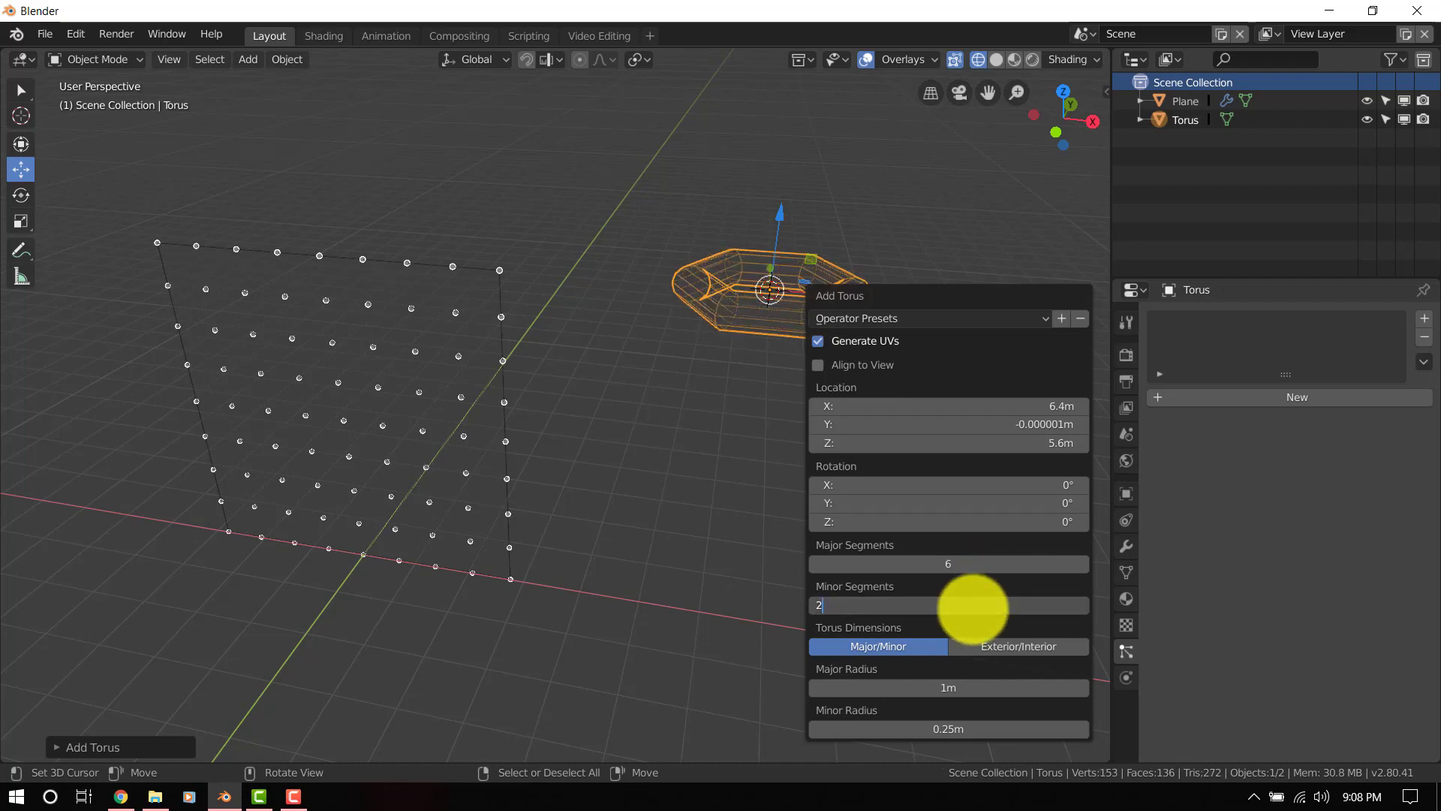
left_click(972, 608)
type("2")
key("Return")
left_click(1082, 605)
left_click(1081, 605)
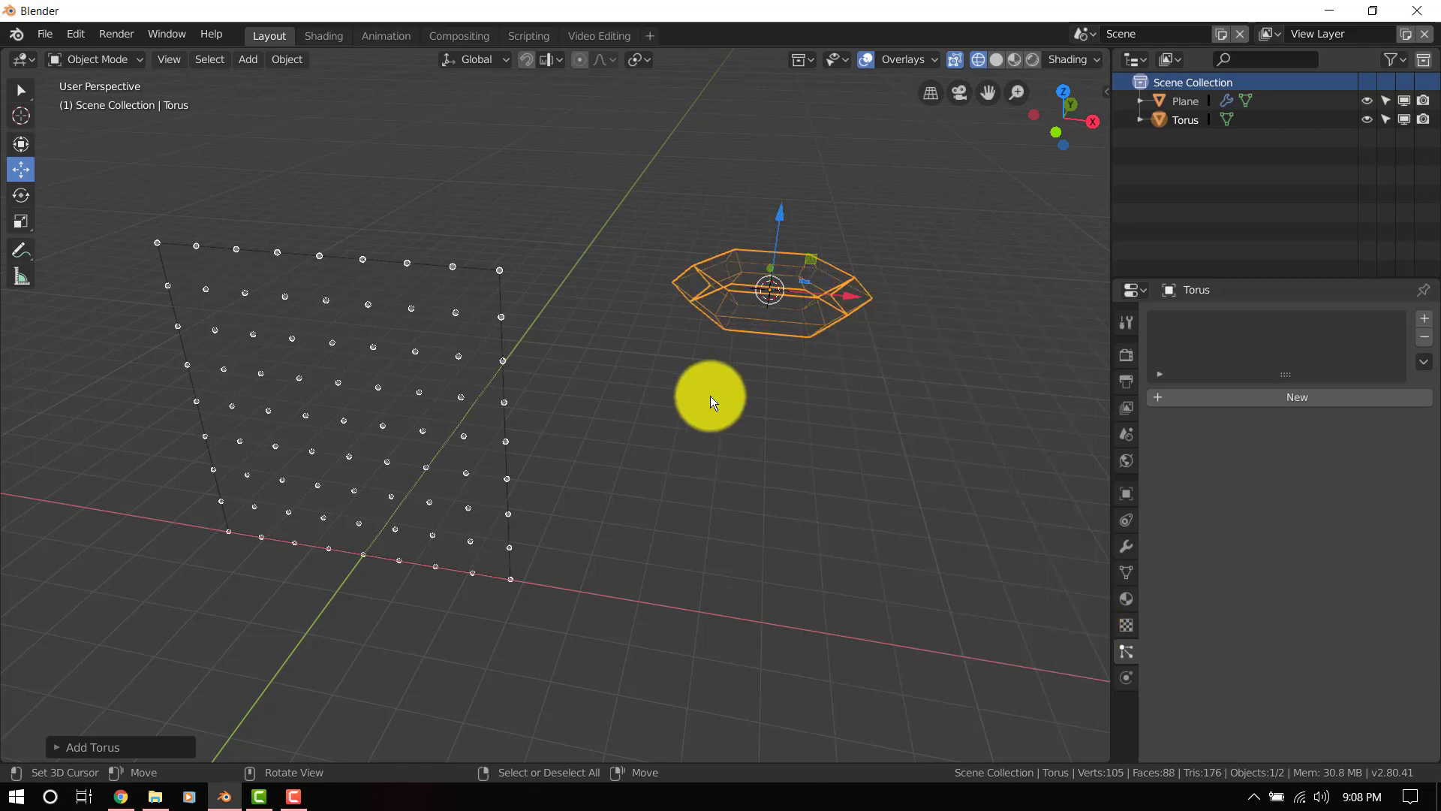
- Switch the viewport to solid shading and apply the torus's object transform
mouse_move(710, 395)
middle_mouse_down()
mouse_move(675, 402)
mouse_move(794, 361)
mouse_move(779, 363)
mouse_move(779, 295)
mouse_move(709, 326)
mouse_move(772, 286)
mouse_move(713, 340)
middle_mouse_up()
key("shift+z")
key("KP_1")
middle_click_drag(395, 399, 929, 320)
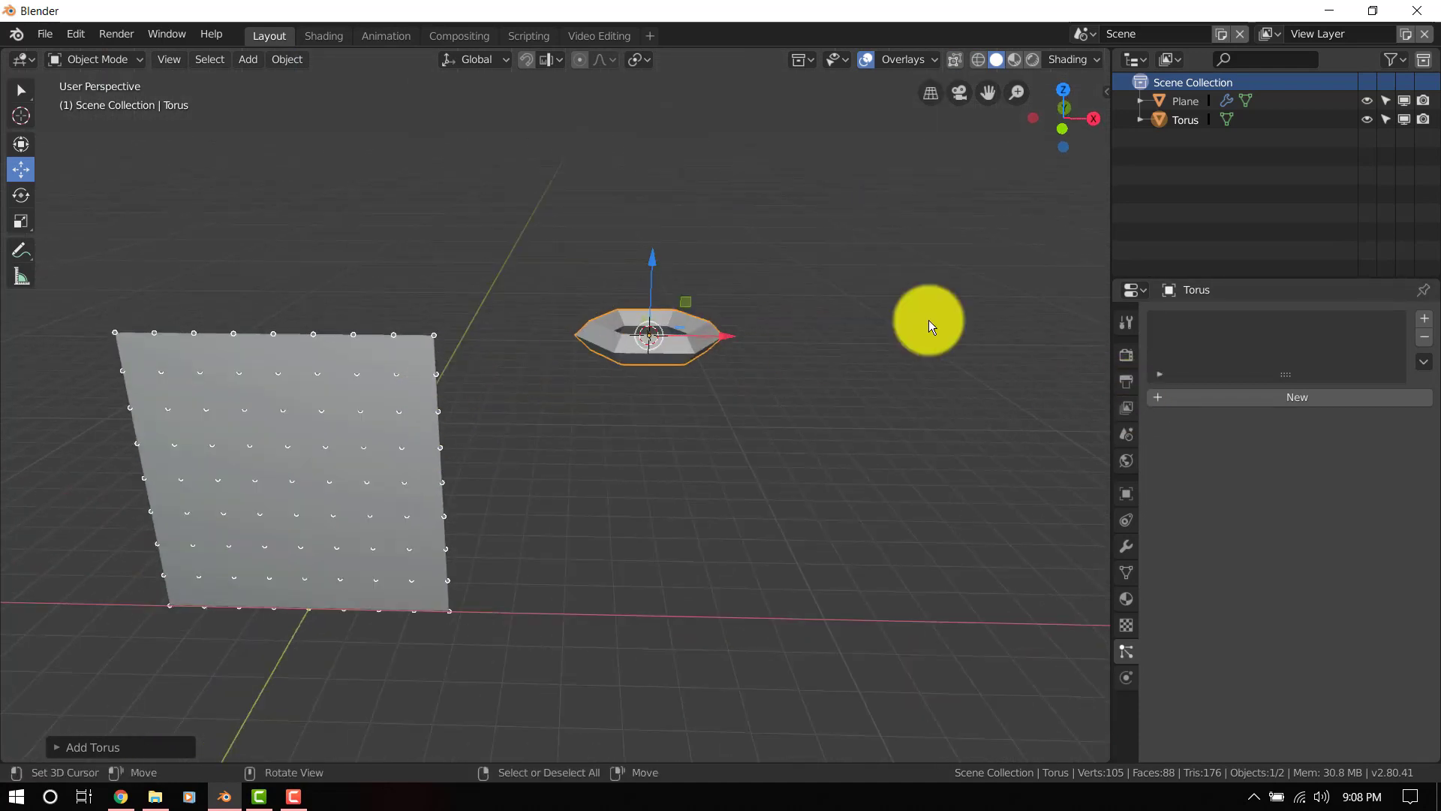
key("ctrl+a")
left_click(945, 294)
- Select both the plane and the torus, apply their object transforms, and set their origins to geometry
key("a")
key("ctrl+a")
left_click(919, 298)
right_click(943, 282)
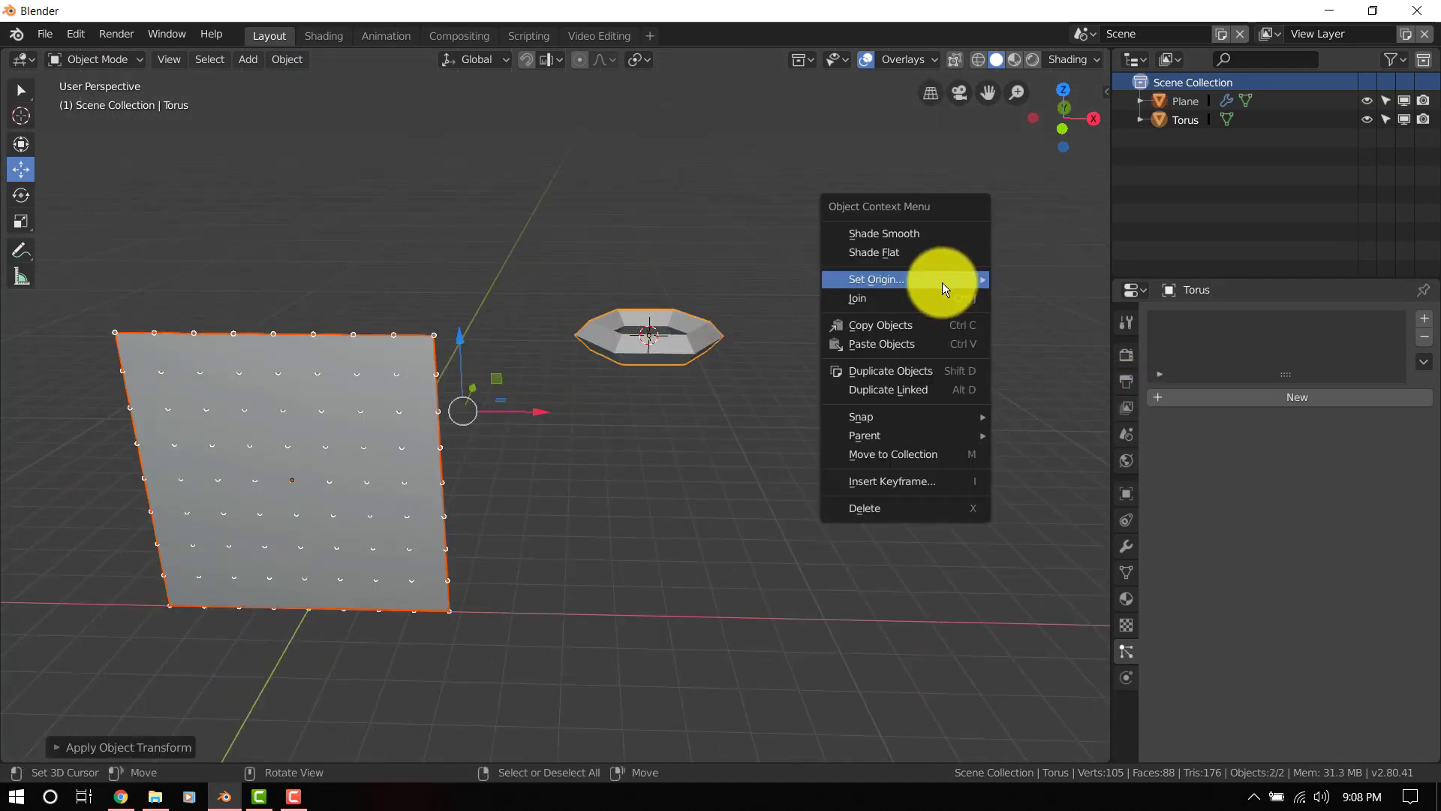
mouse_move(945, 281)
left_click(1051, 299)
middle_click_drag(465, 380, 611, 331, "shift")
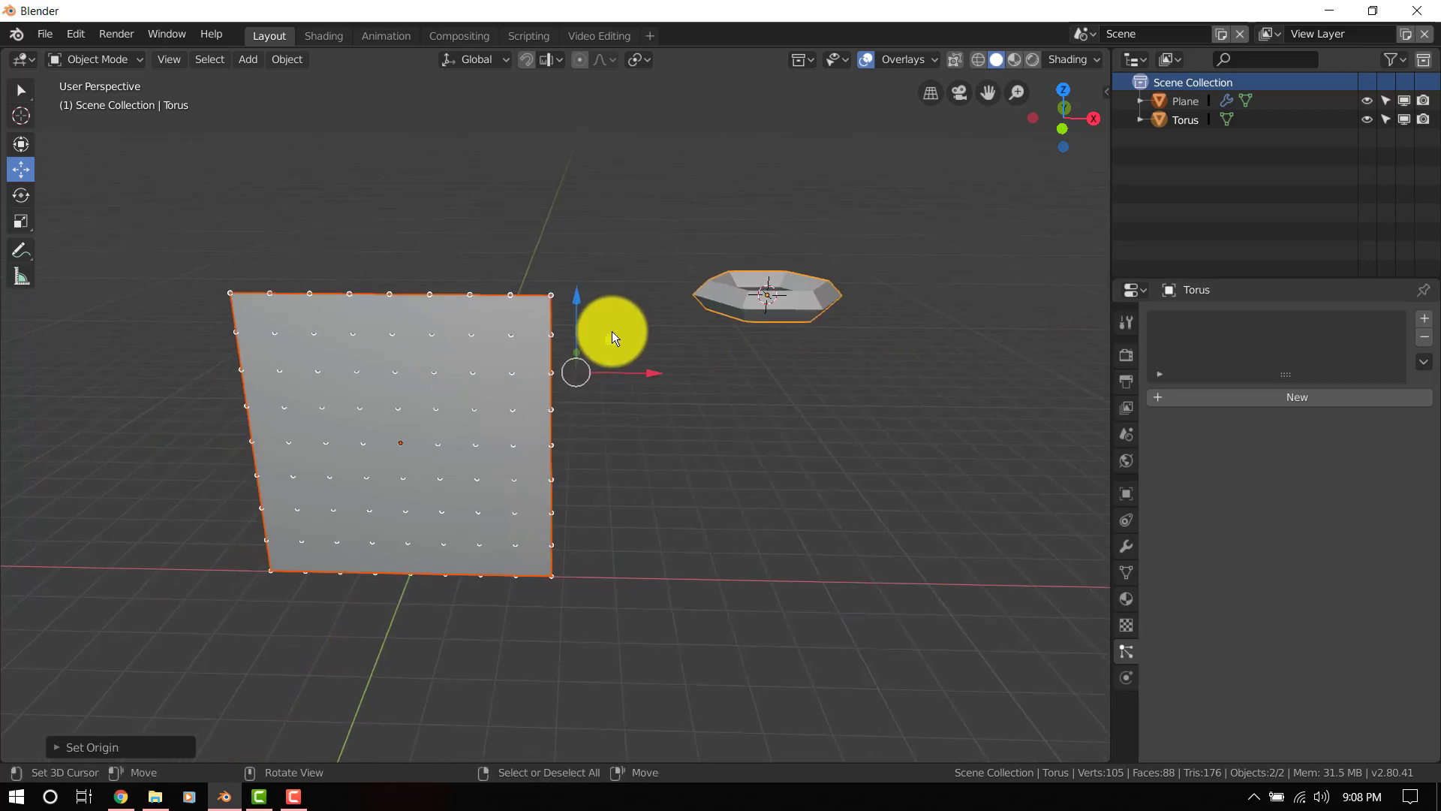
- Render the plane's particles as Object, using the torus as the instance object
left_click(420, 317)
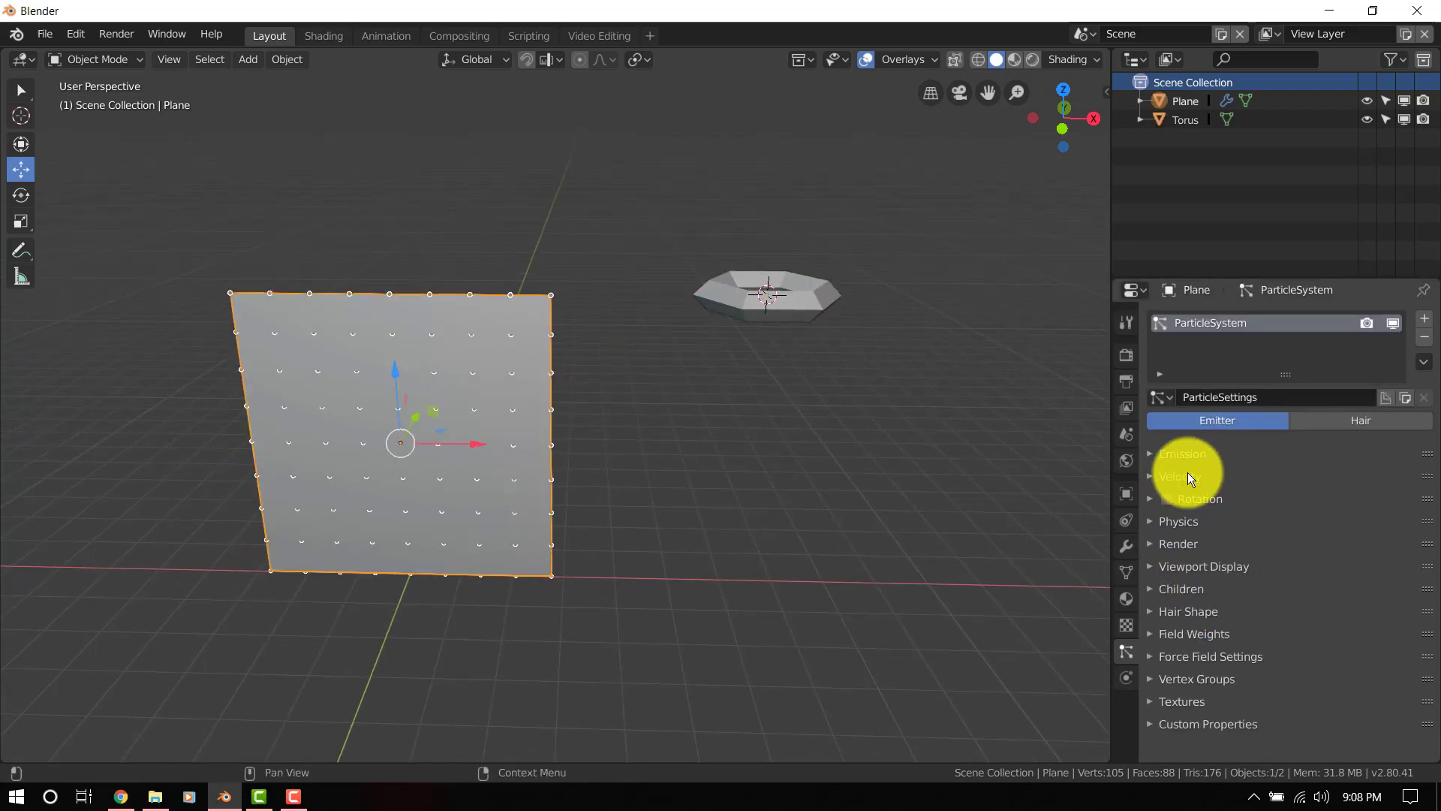
left_click(1201, 544)
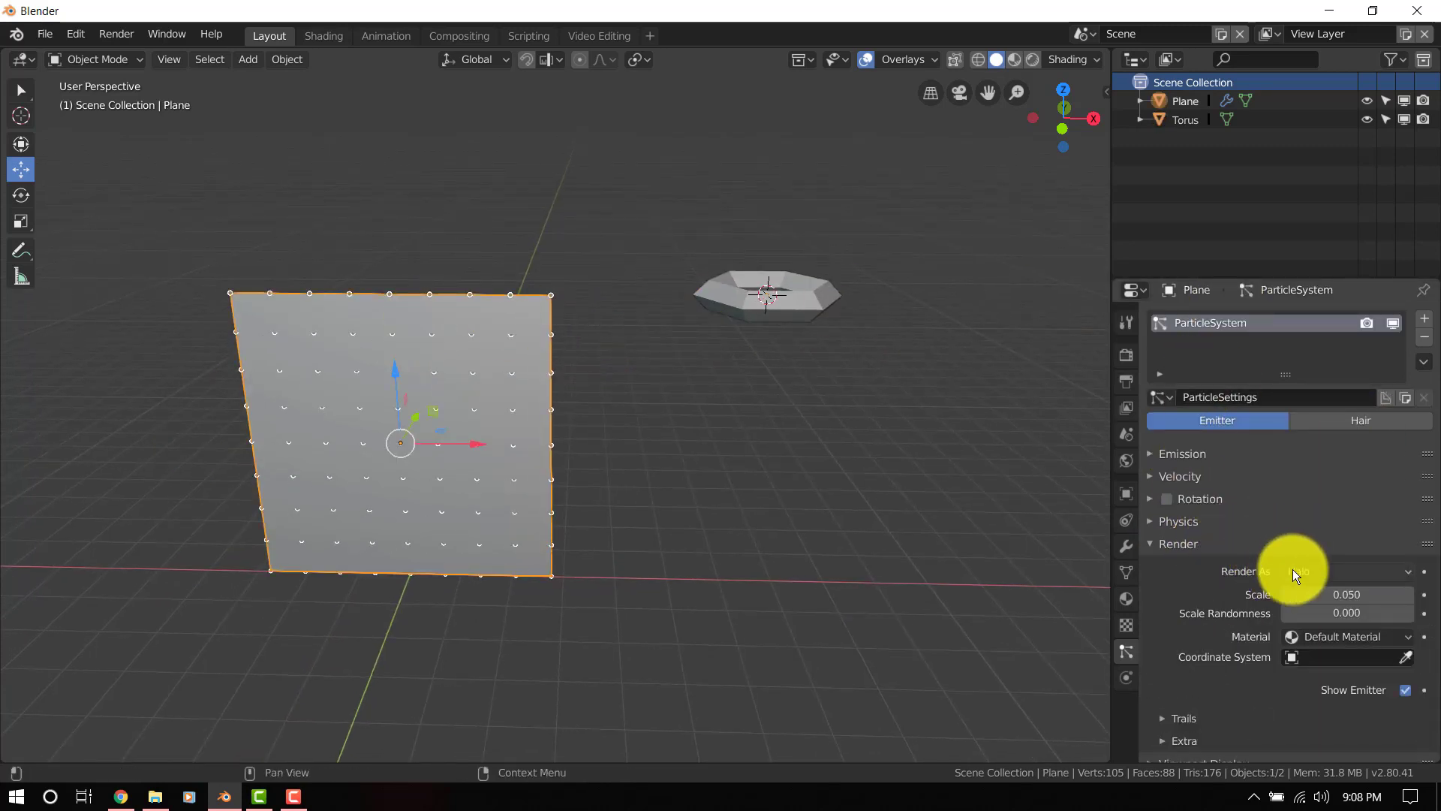
left_click(1294, 570)
left_click(1317, 469)
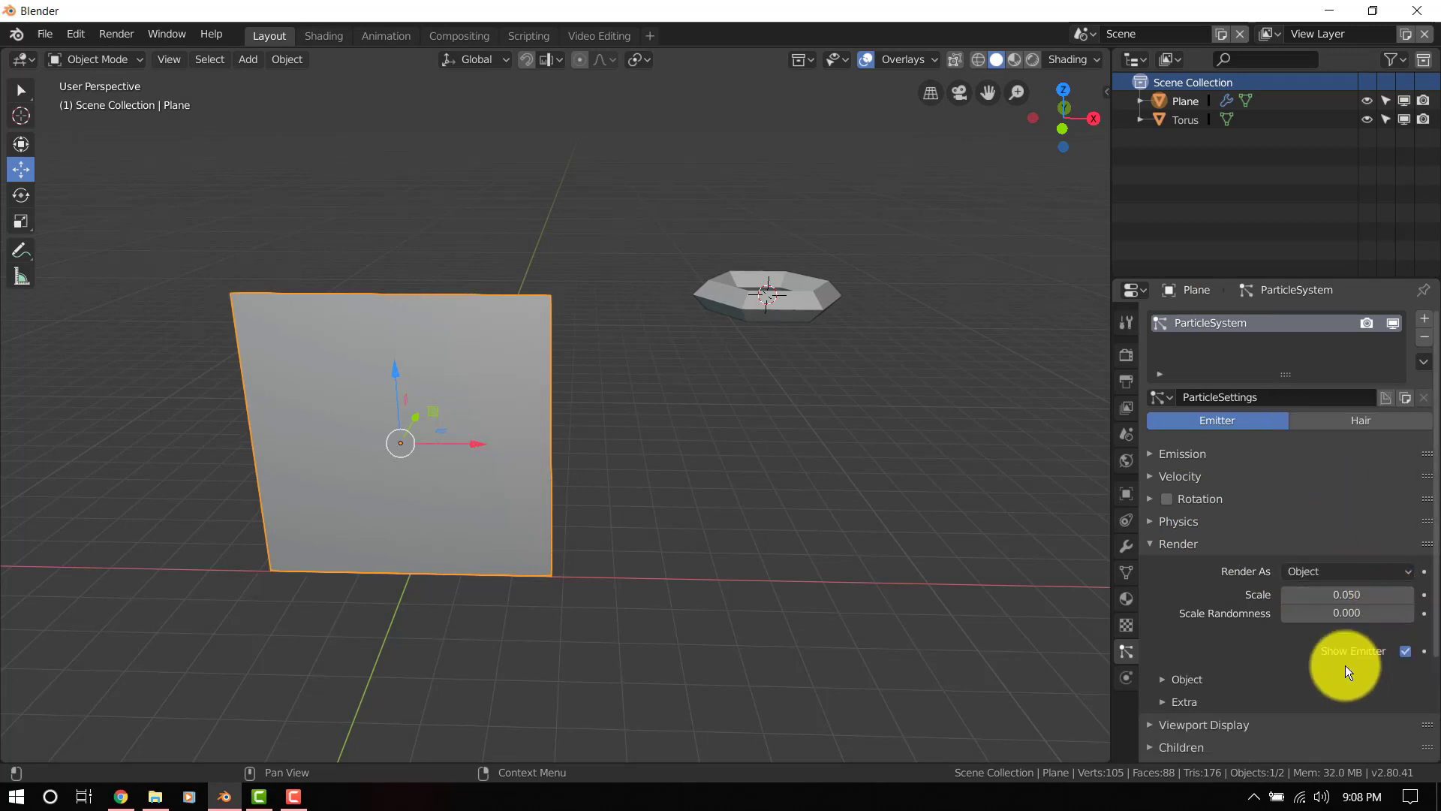
left_click(1171, 680)
left_click(1408, 707)
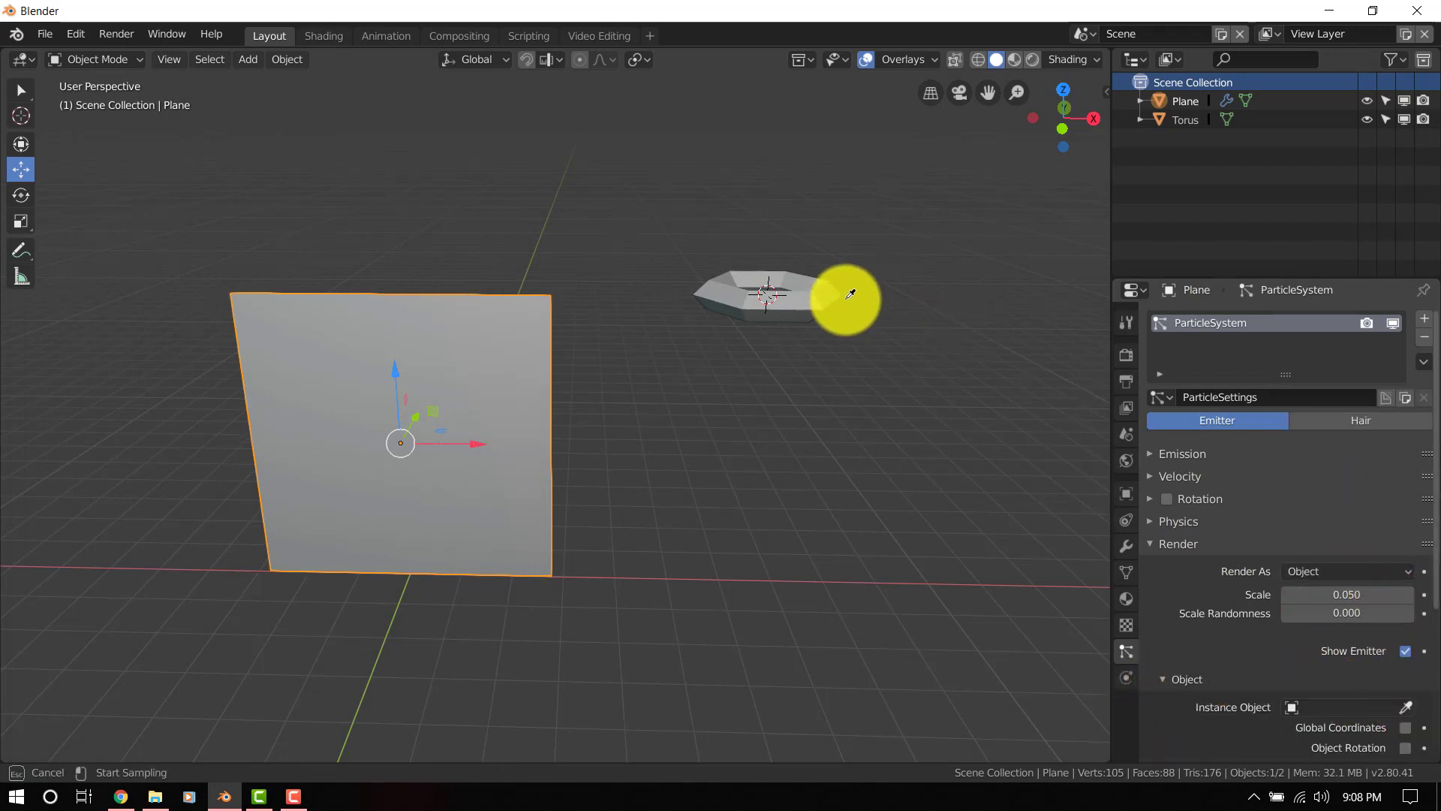
left_click(822, 292)
- Set the particle render scale to 0.230
middle_click_drag(820, 295, 481, 372)
scroll(1276, 616, "down", 1)
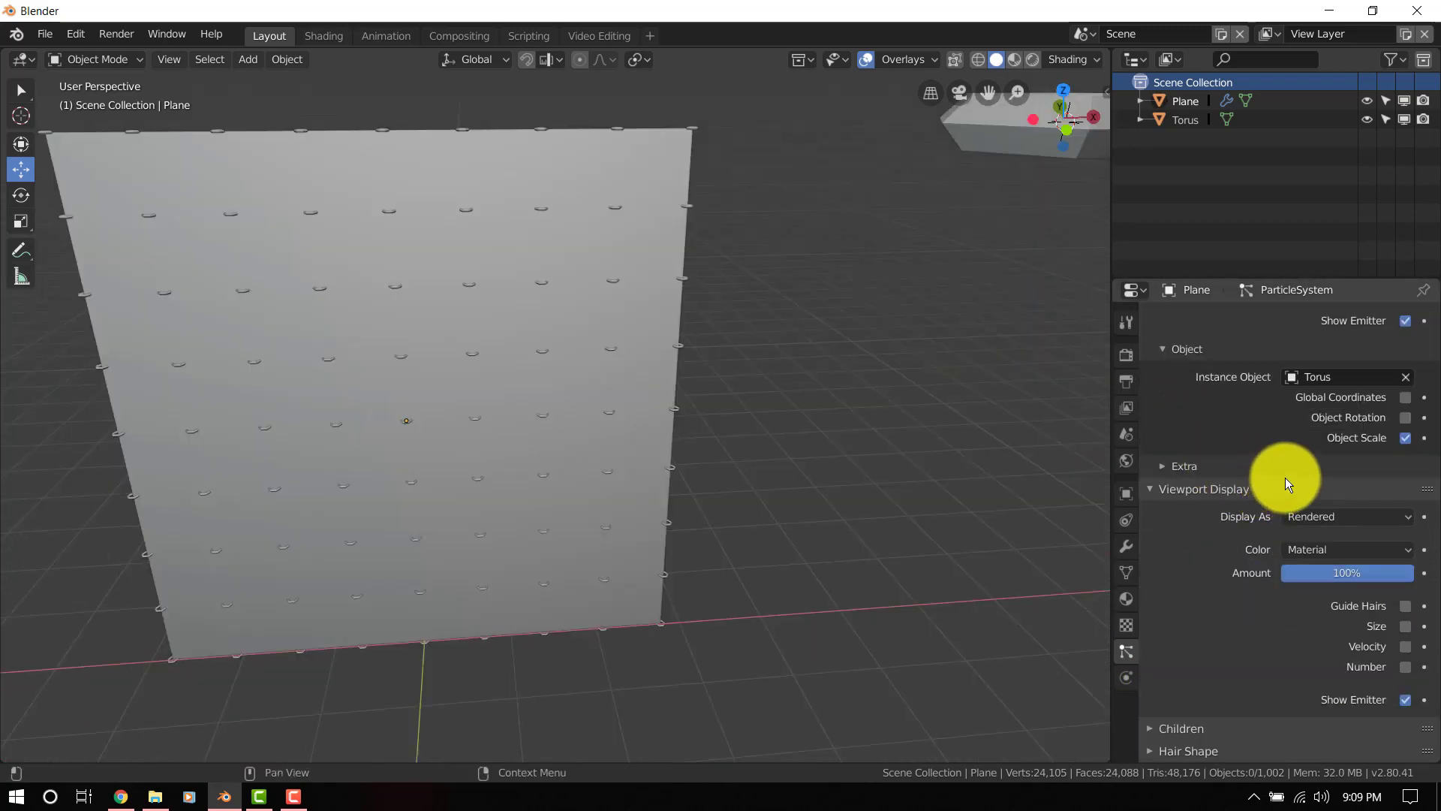
scroll(1285, 478, "up", 6)
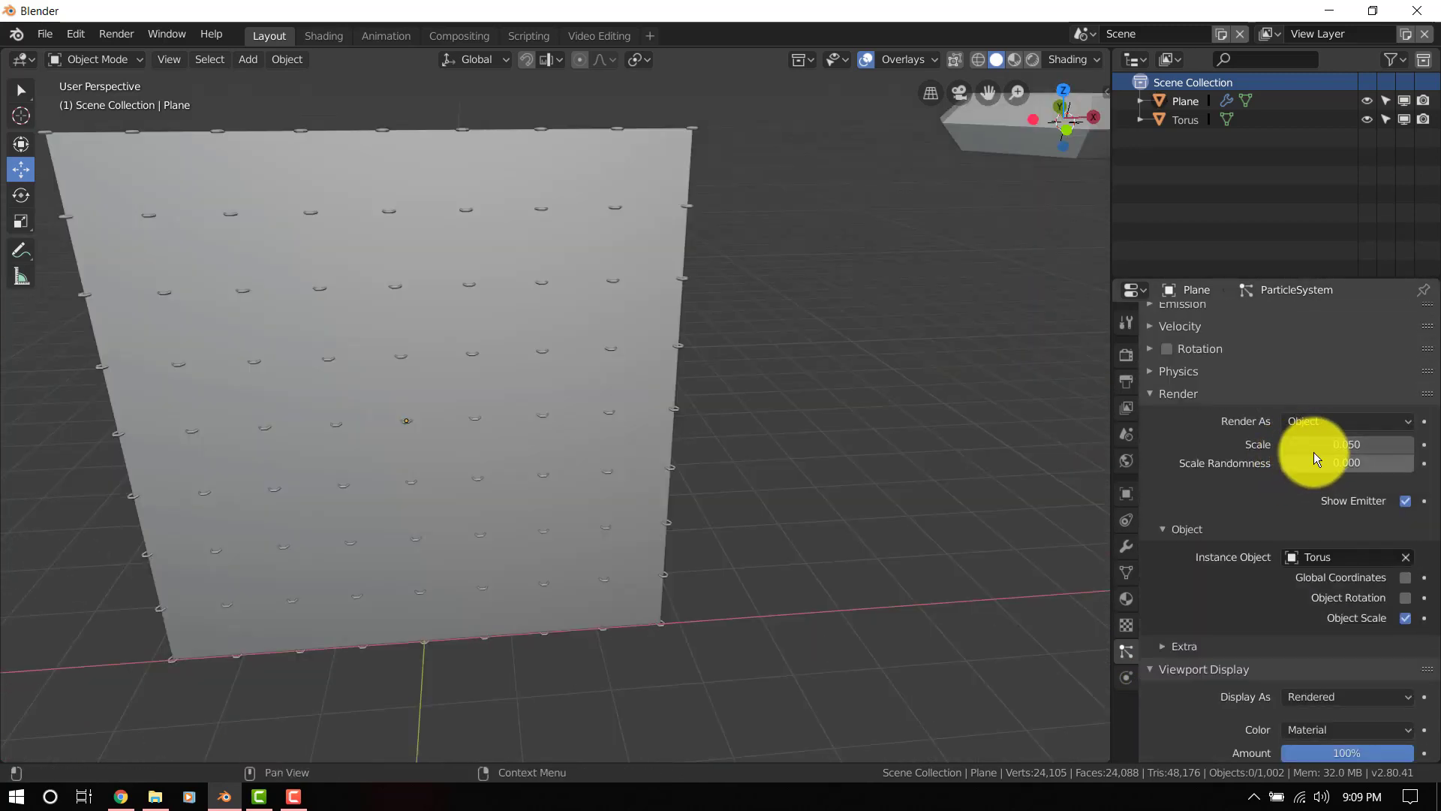
left_click_drag(1314, 451, 1344, 441)
middle_click_drag(863, 383, 616, 312)
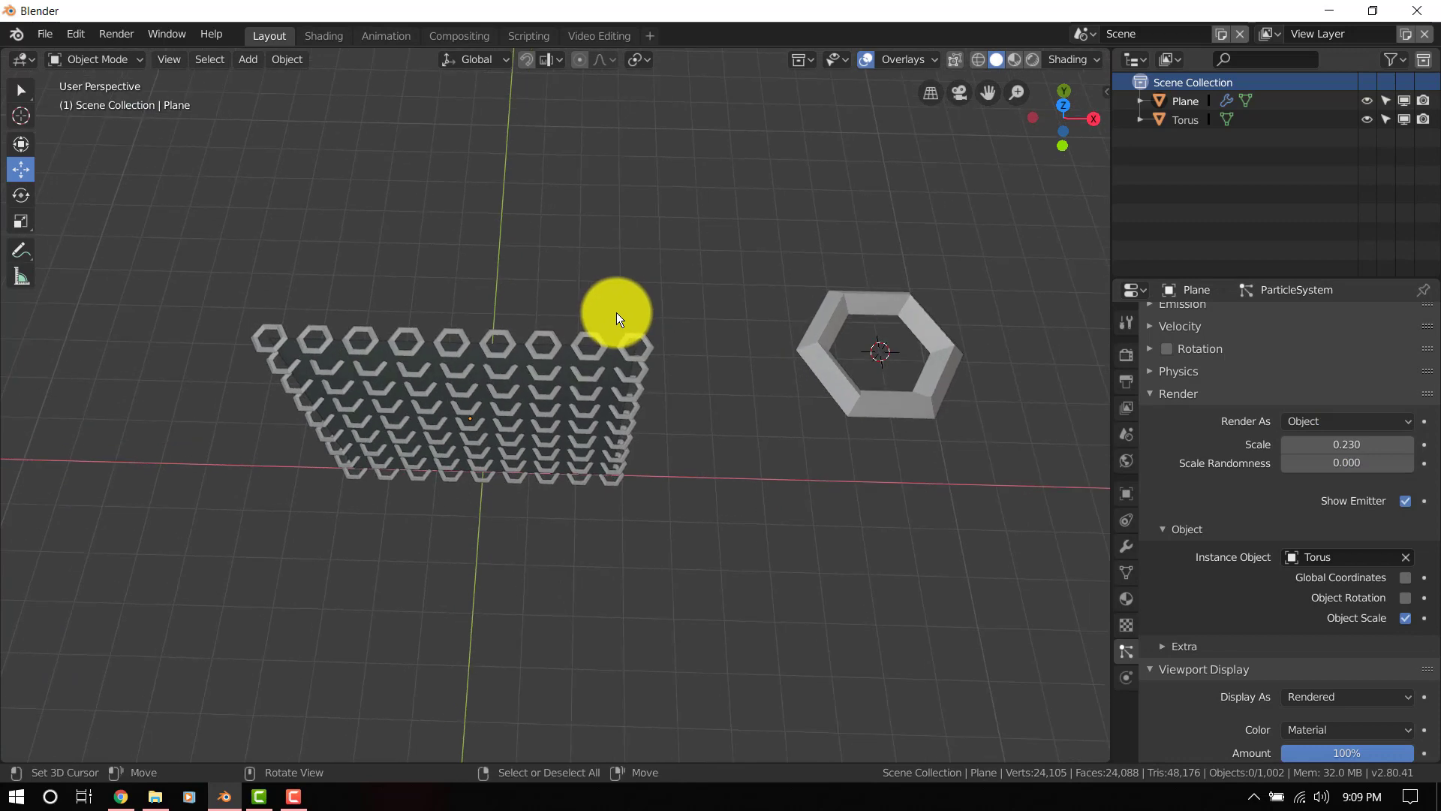
- In front view, duplicate the torus's whole mesh in place in Edit Mode
key("KP_1")
middle_click_drag(654, 360, 484, 433, "shift")
scroll(484, 433, "up", 2)
right_click(754, 288)
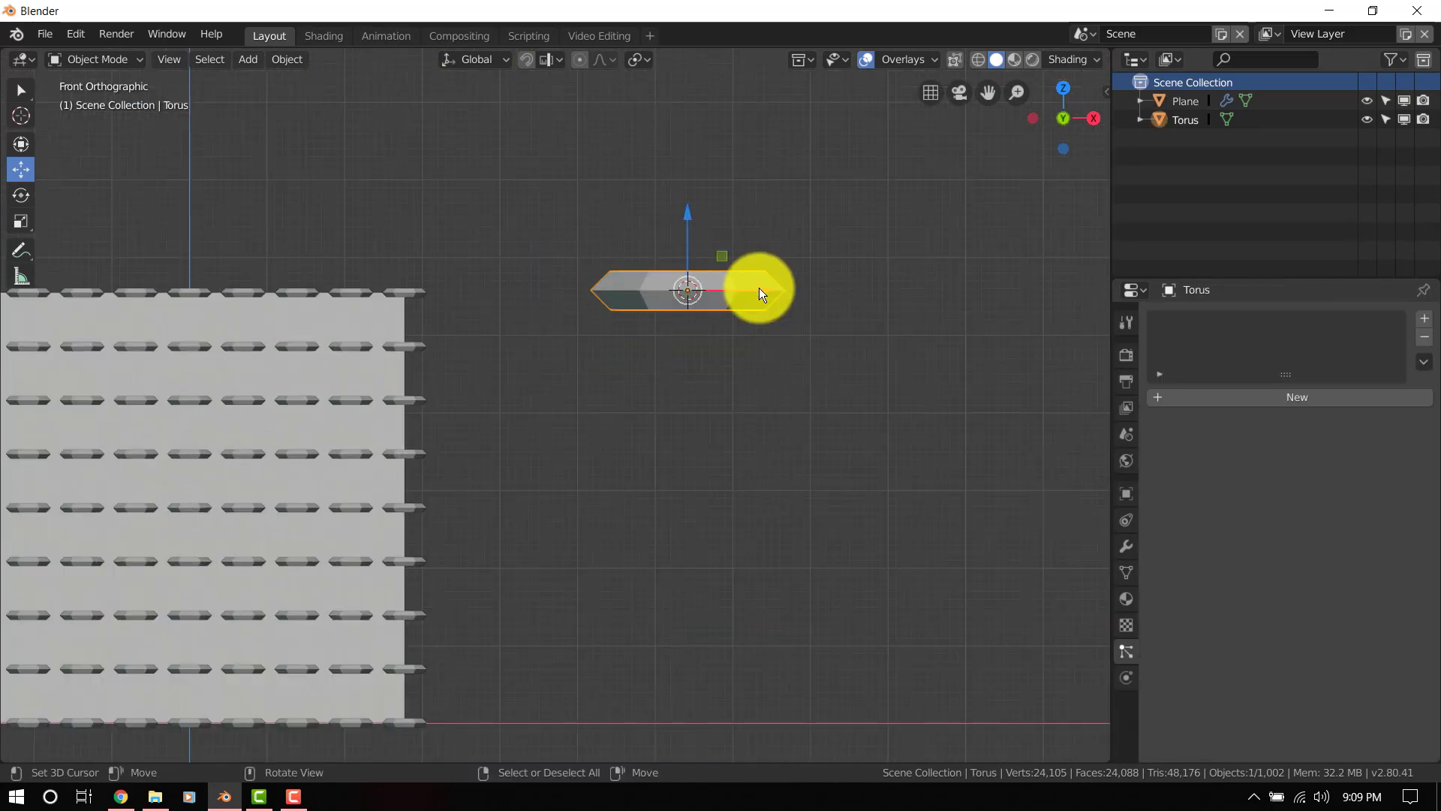
key("Tab")
scroll(751, 285, "down", 2)
key("shift+d")
right_click(743, 250)
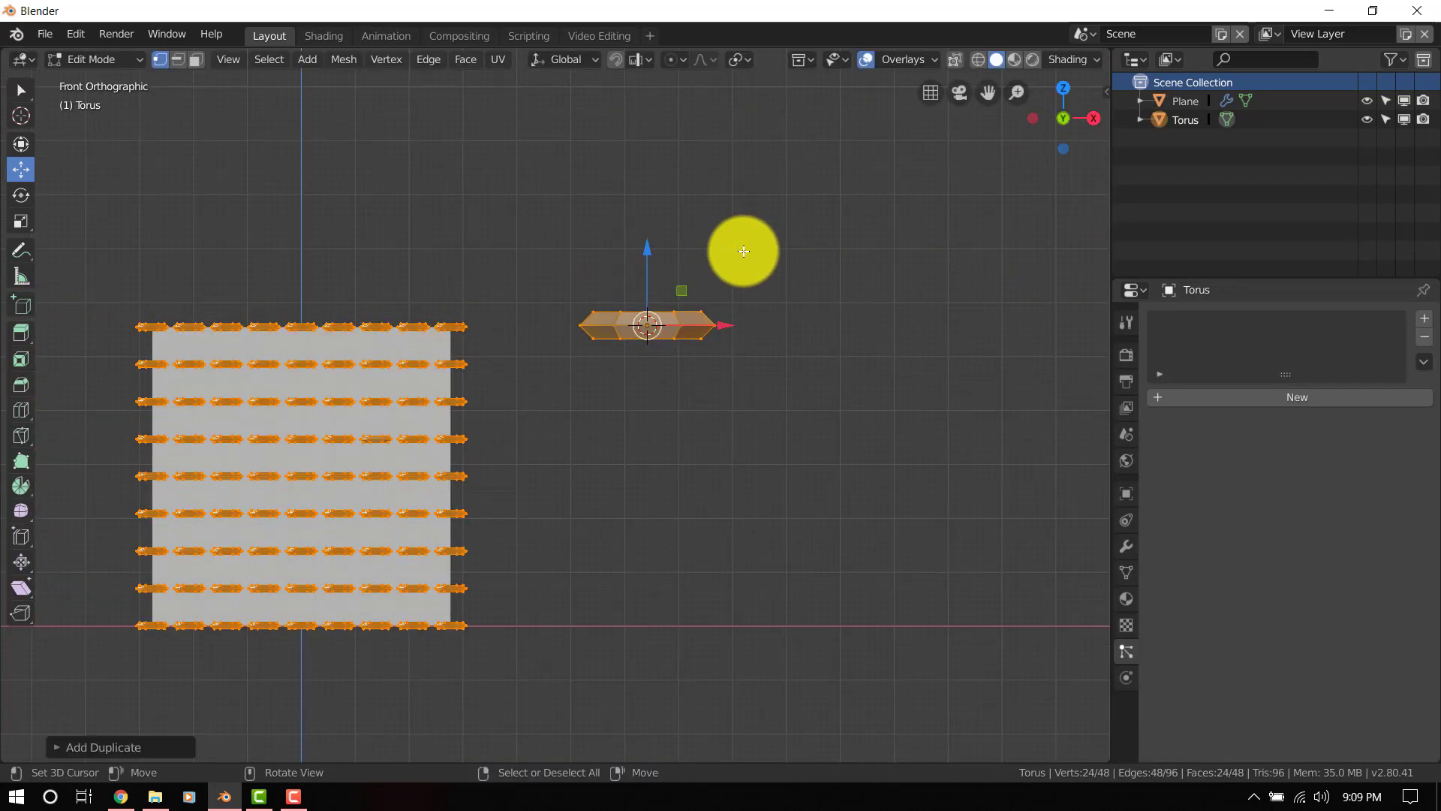
- Rotate the duplicated ring 90° about X and move it along X so it links with the original ring
key("r")
key("x")
key("9")
key("0")
key("Return")
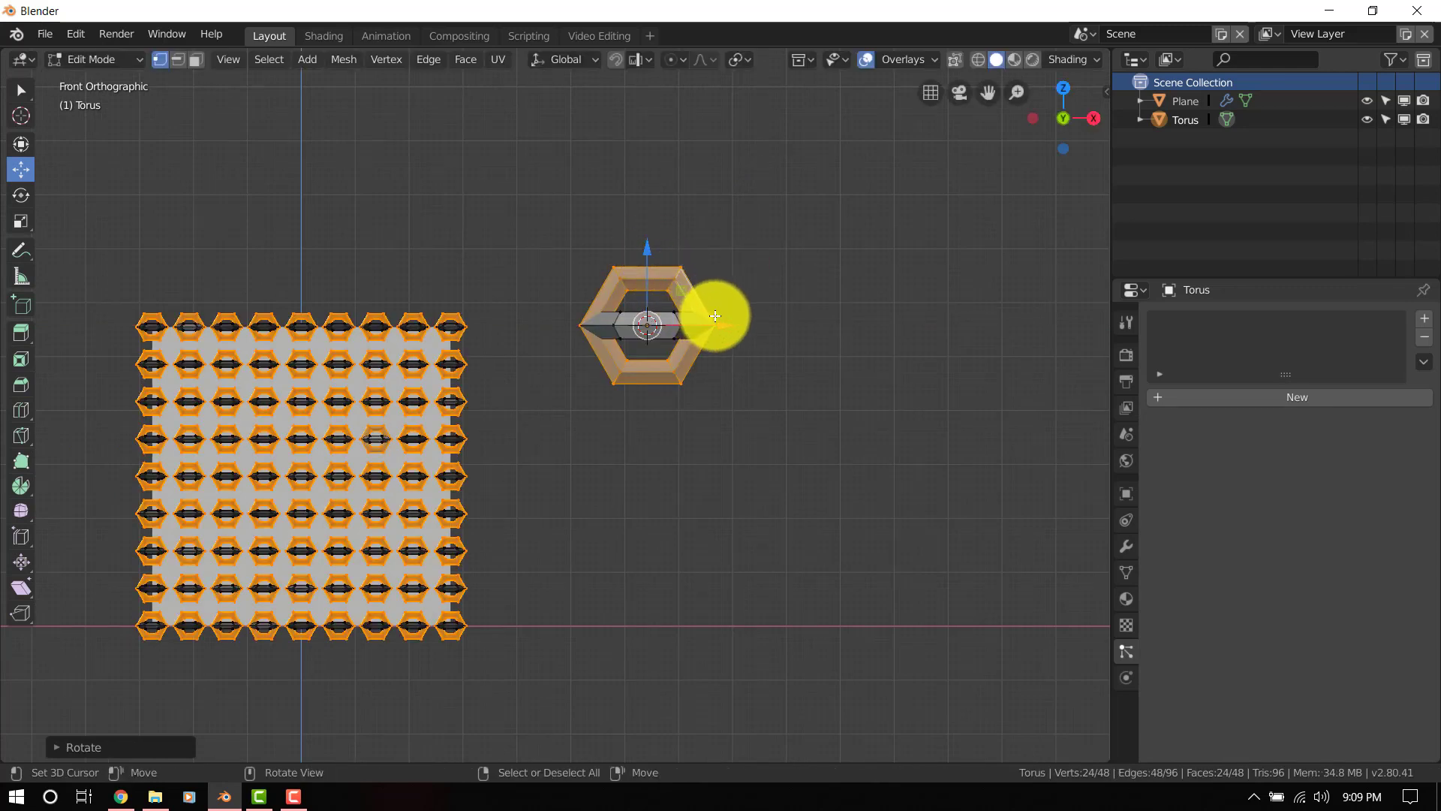
left_click_drag(715, 316, 778, 324)
scroll(367, 320, "up", 4)
middle_click_drag(319, 322, 599, 351, "shift")
- Scale up both rings together and adjust their position along X so neighbouring instances interlock
key("Tab")
scroll(599, 351, "down", 3)
key("Tab")
key("a")
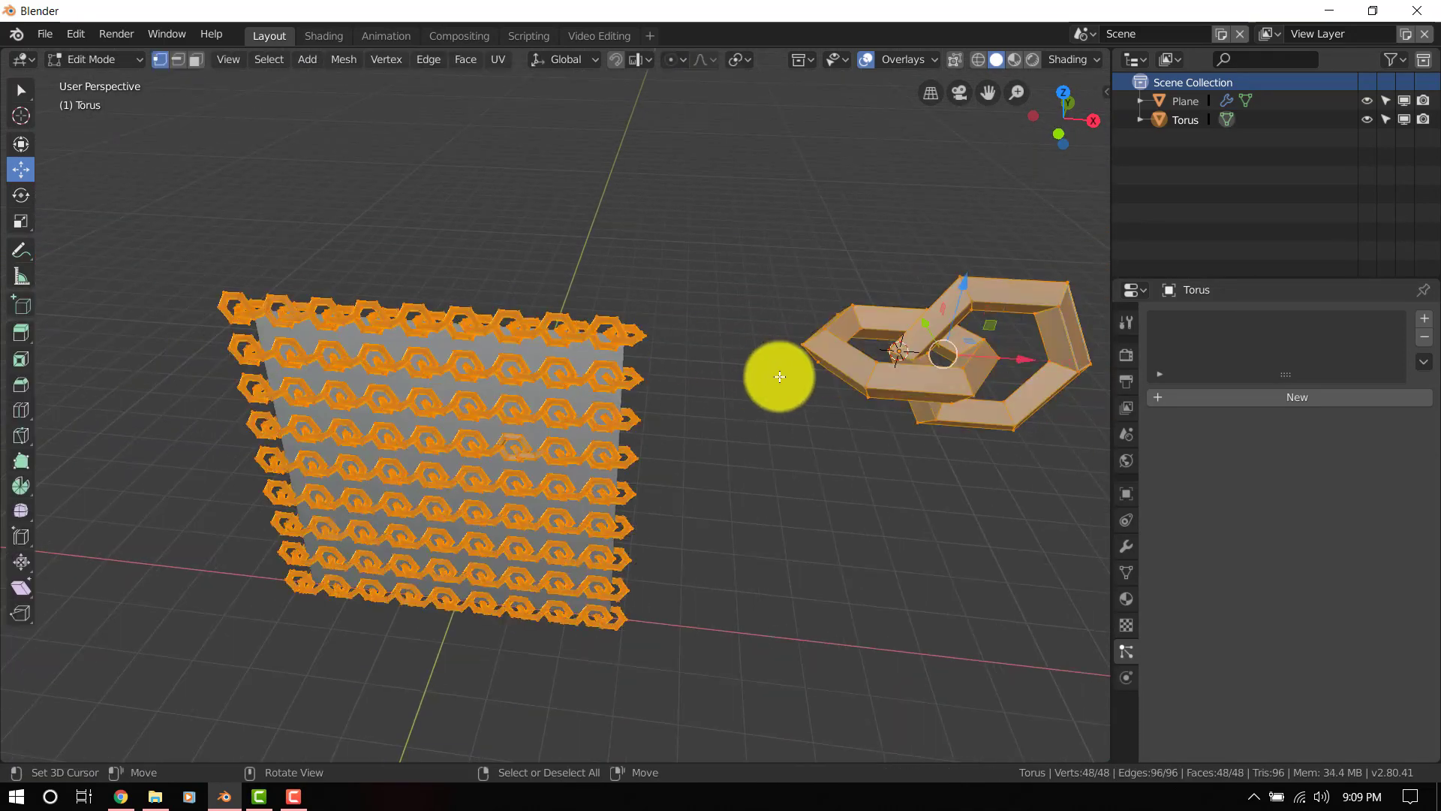
key("s")
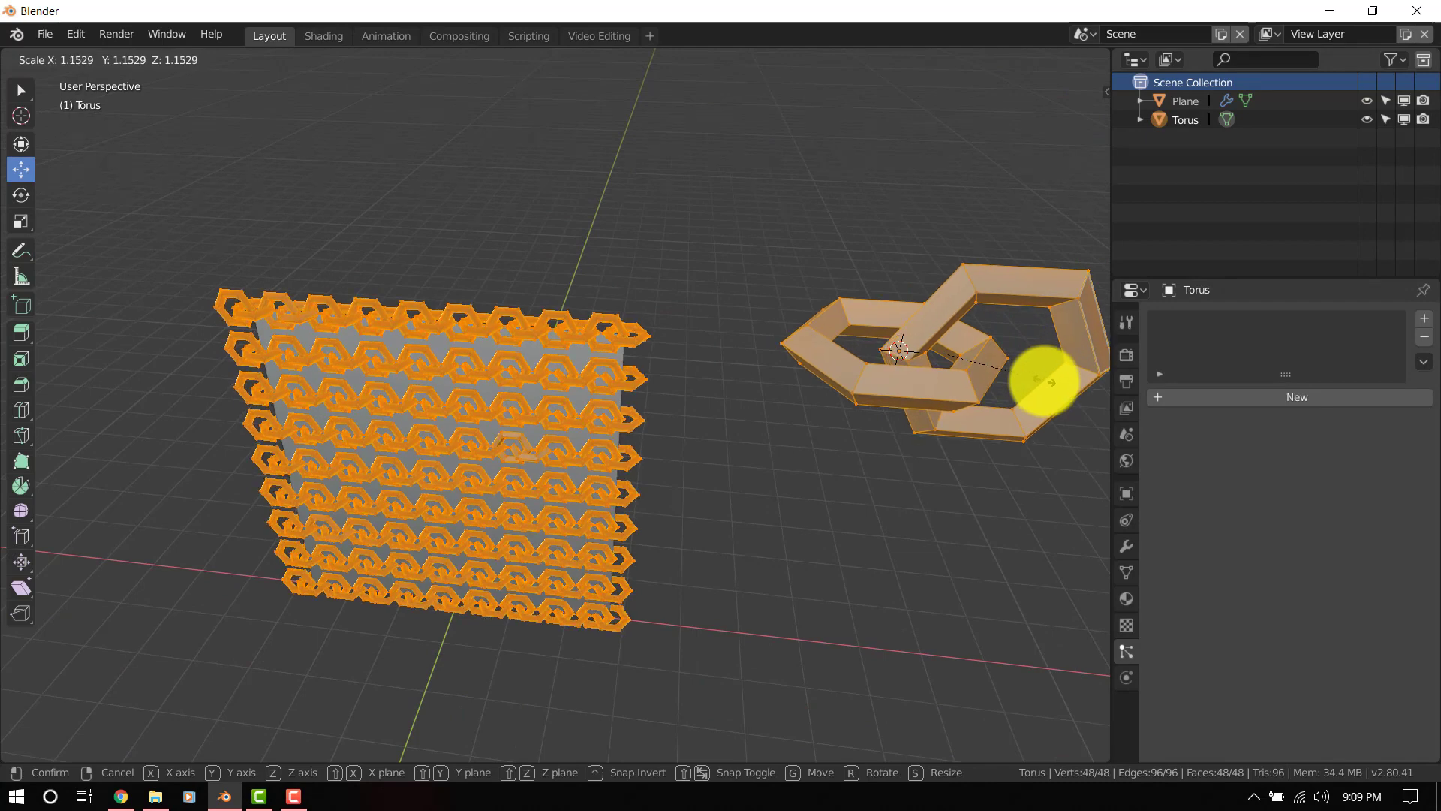
left_click(1042, 379)
key("g")
key("x")
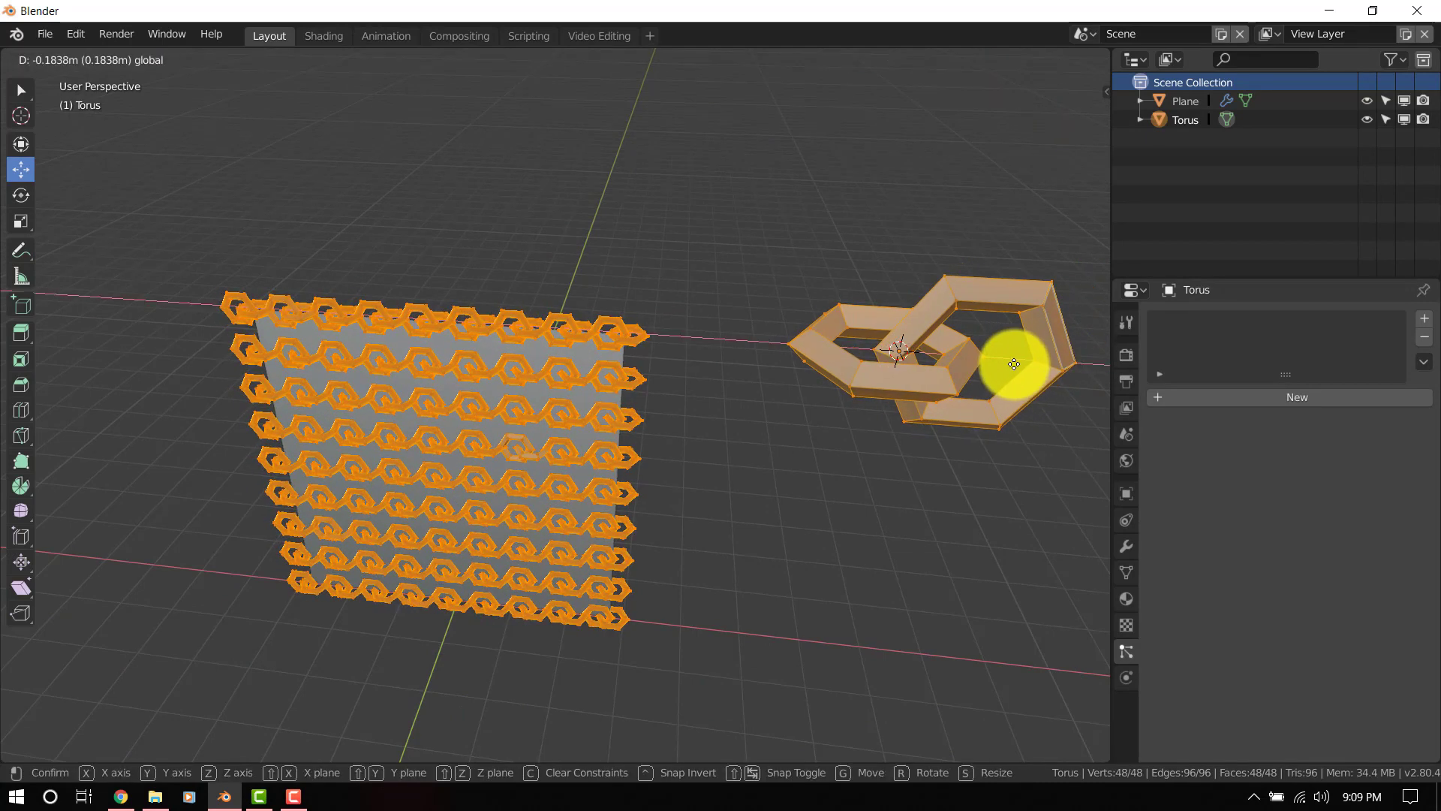
left_click(1037, 377)
key("s")
left_click(1046, 380)
key("Tab")
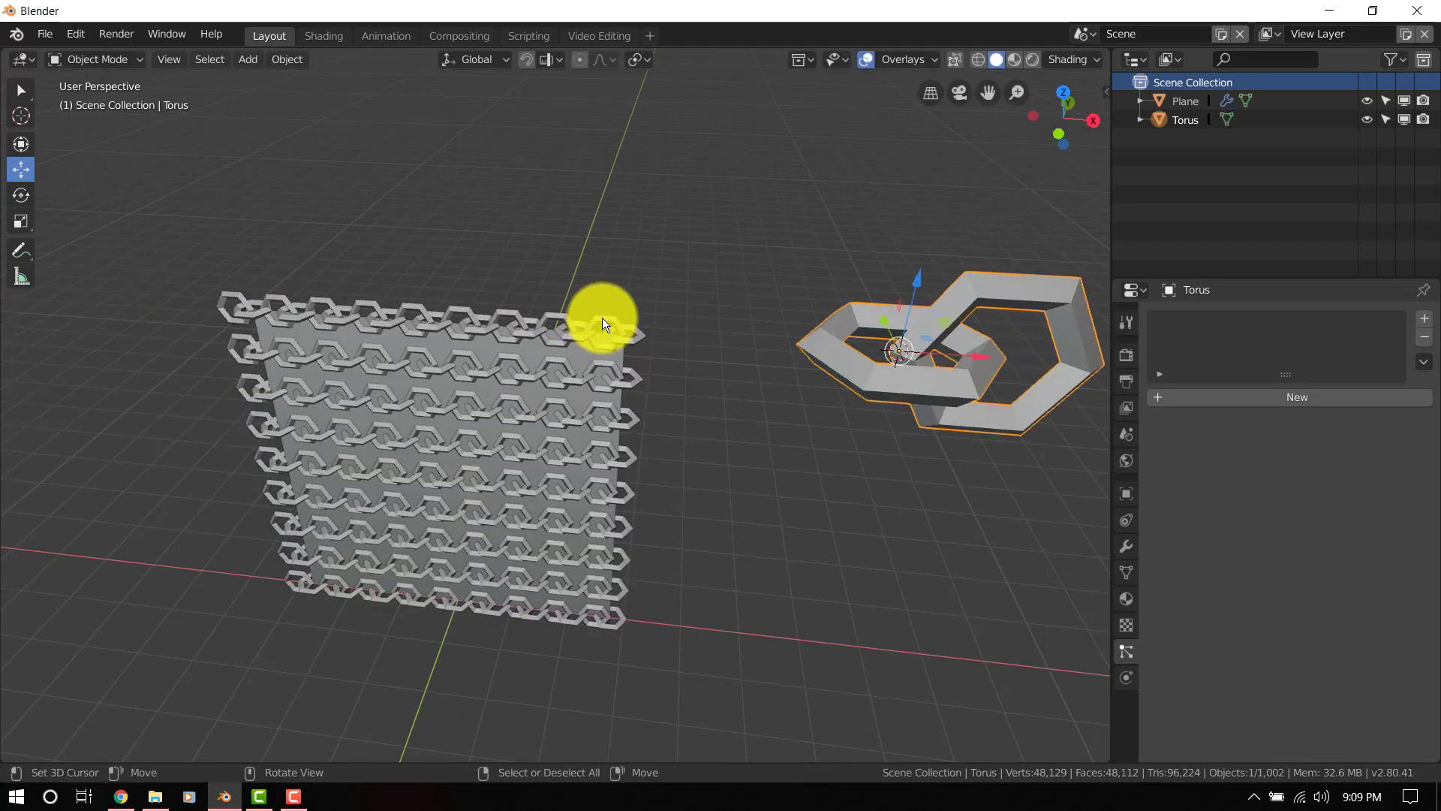
- In front view, duplicate only the horizontal ring of the torus mesh in place
scroll(602, 317, "up", 4)
middle_click_drag(602, 318, 606, 178)
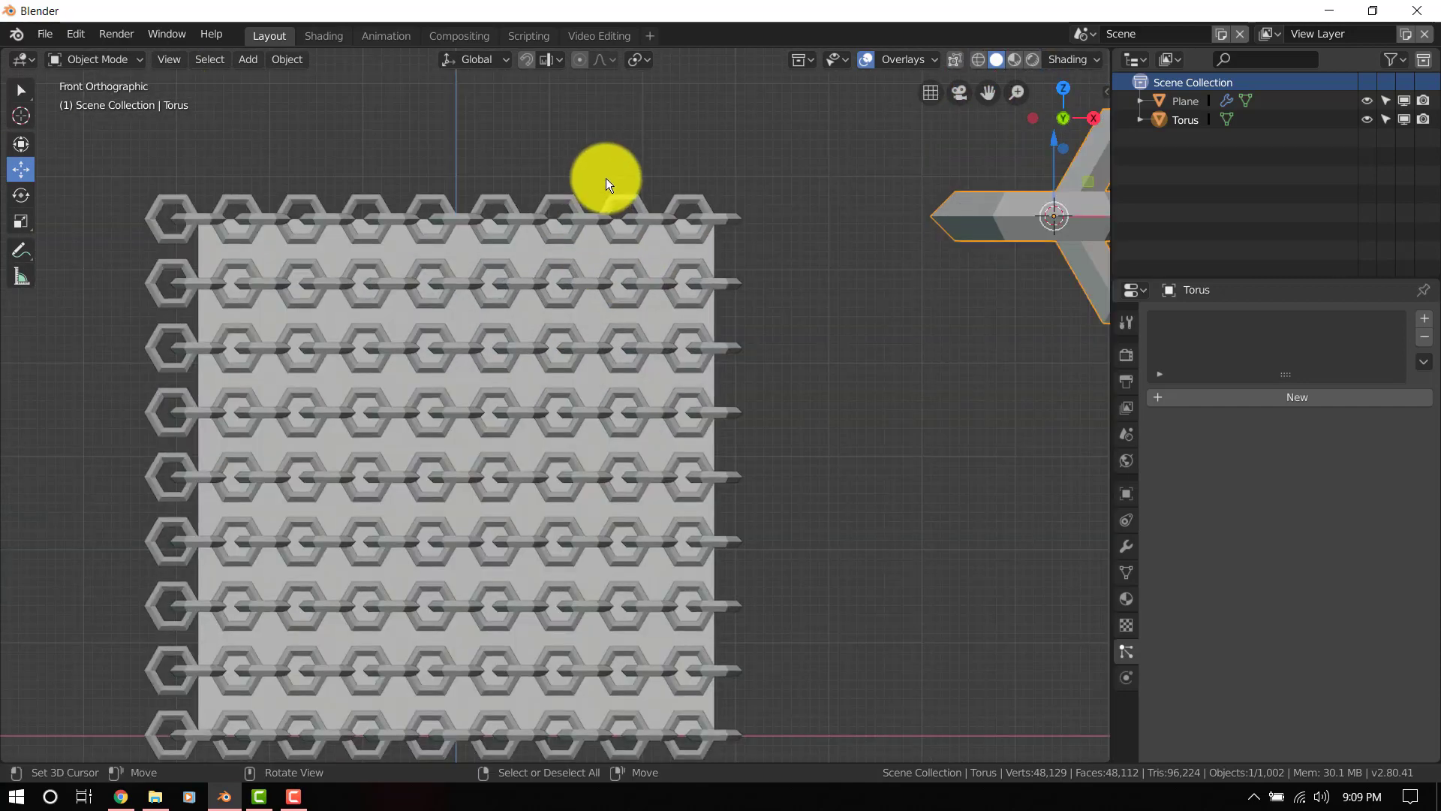
right_click(641, 215)
scroll(755, 285, "down", 3)
middle_click_drag(785, 287, 678, 280, "shift")
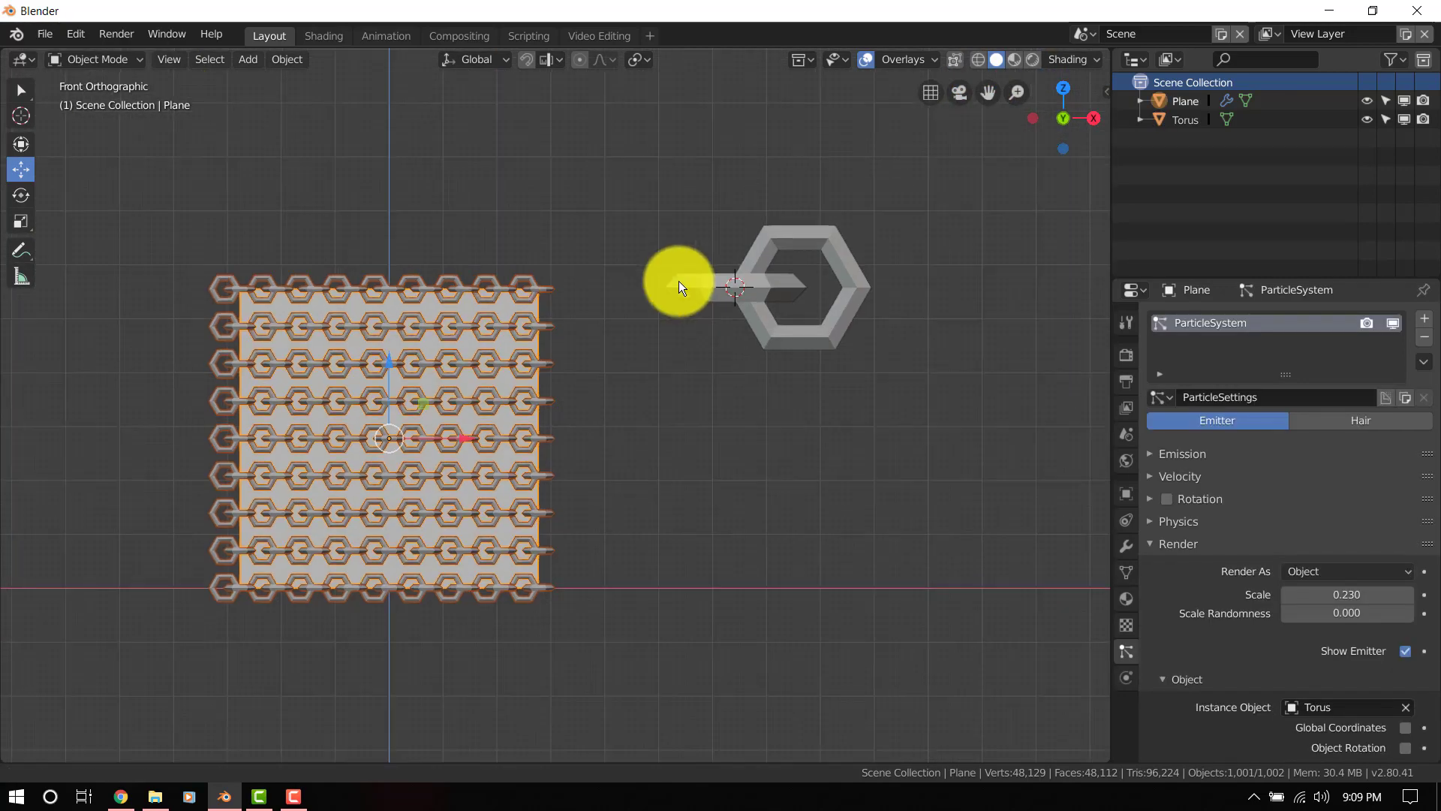
left_click(790, 305)
key("Tab")
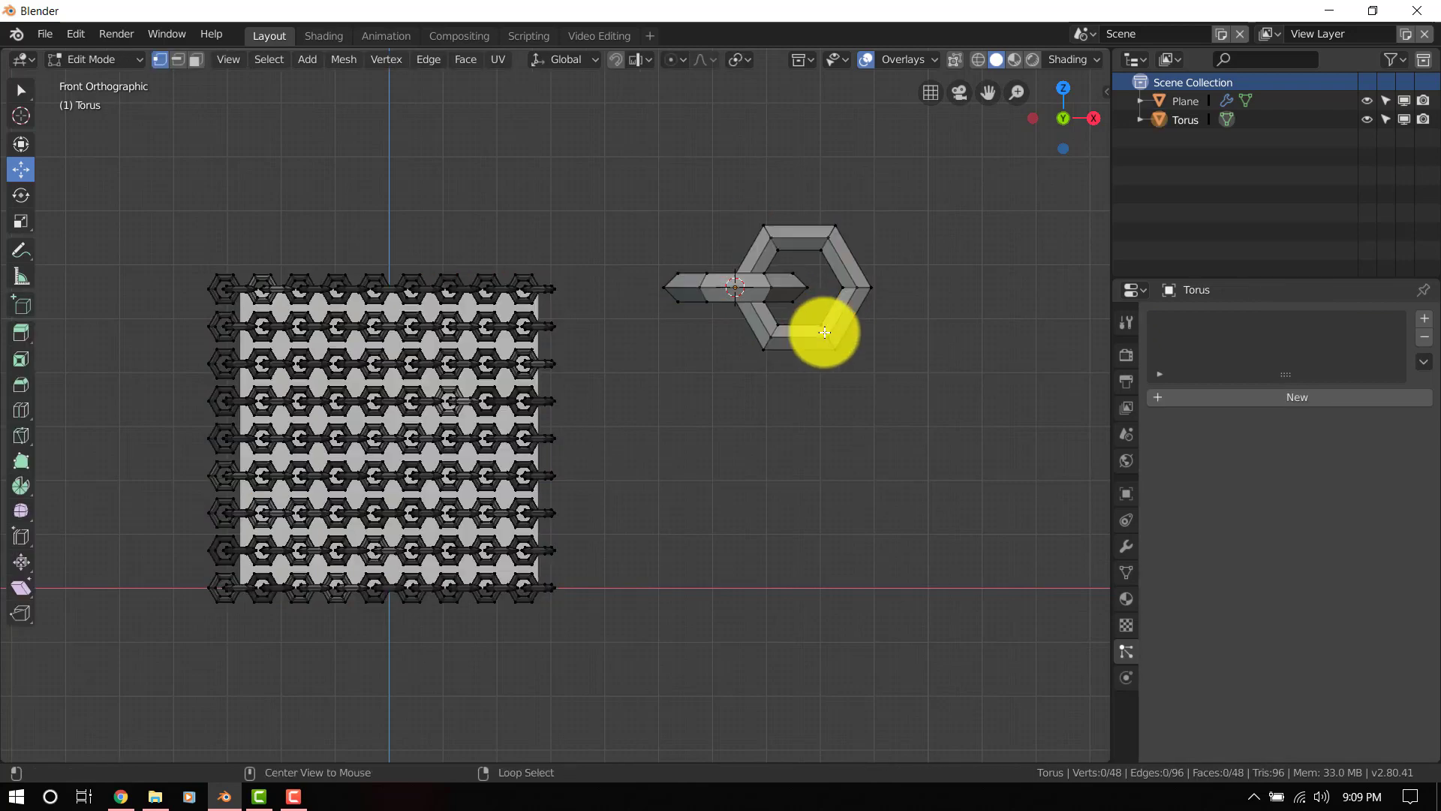
key("l")
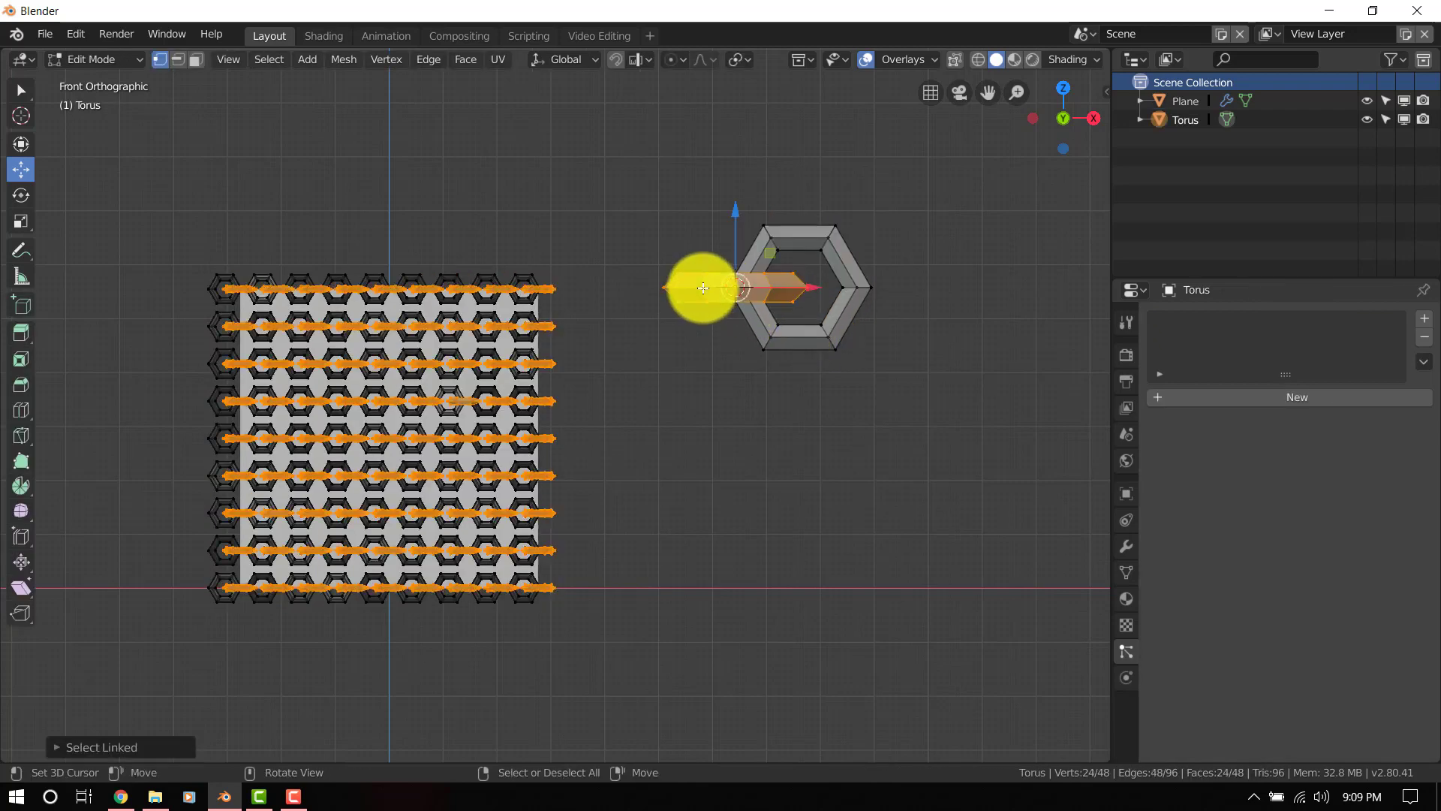
key("shift+d")
right_click(733, 306)
- Rotate the new ring copy 90° about X and move it to overlap the lower part of the vertical ring
type("r")
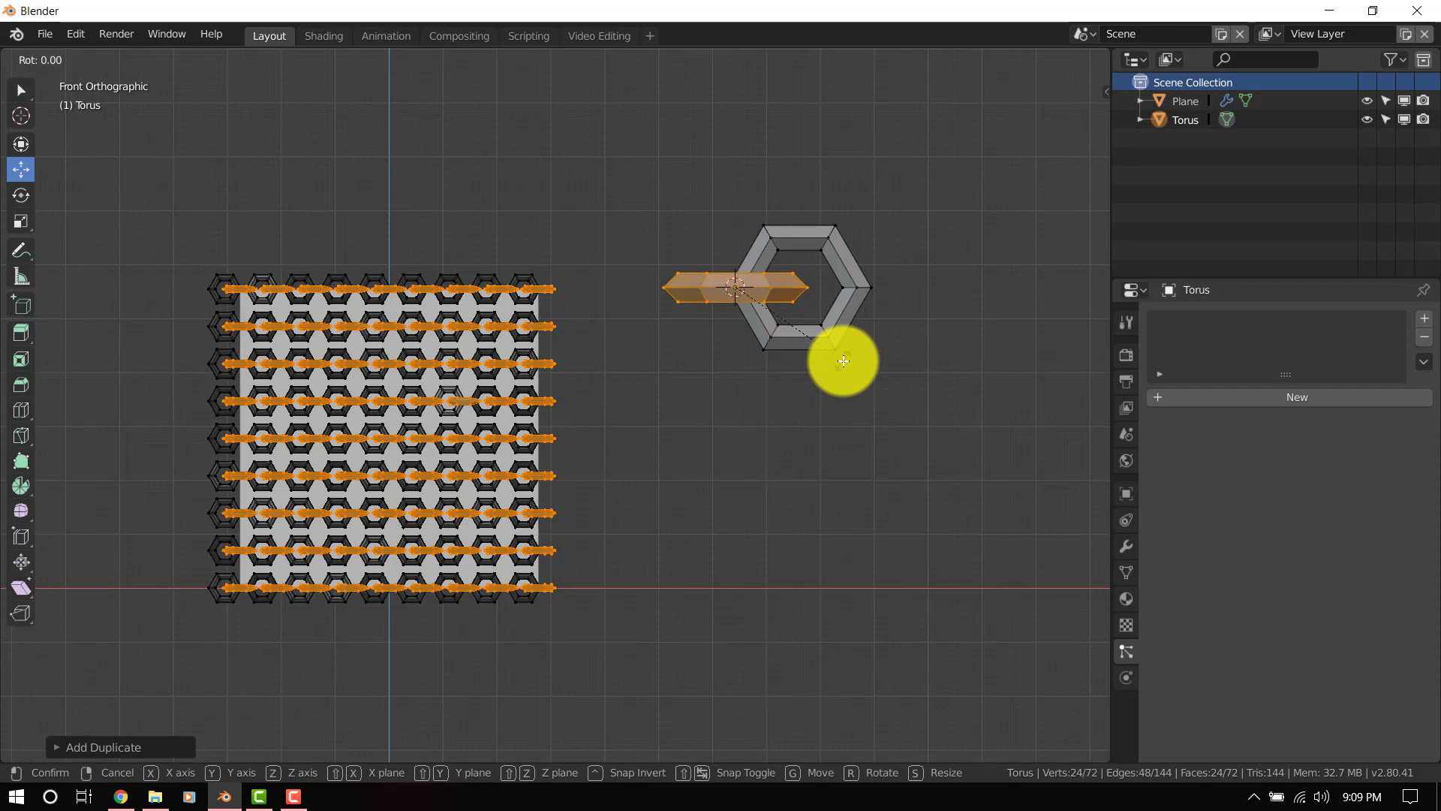
type("x90")
key("Return")
key("g")
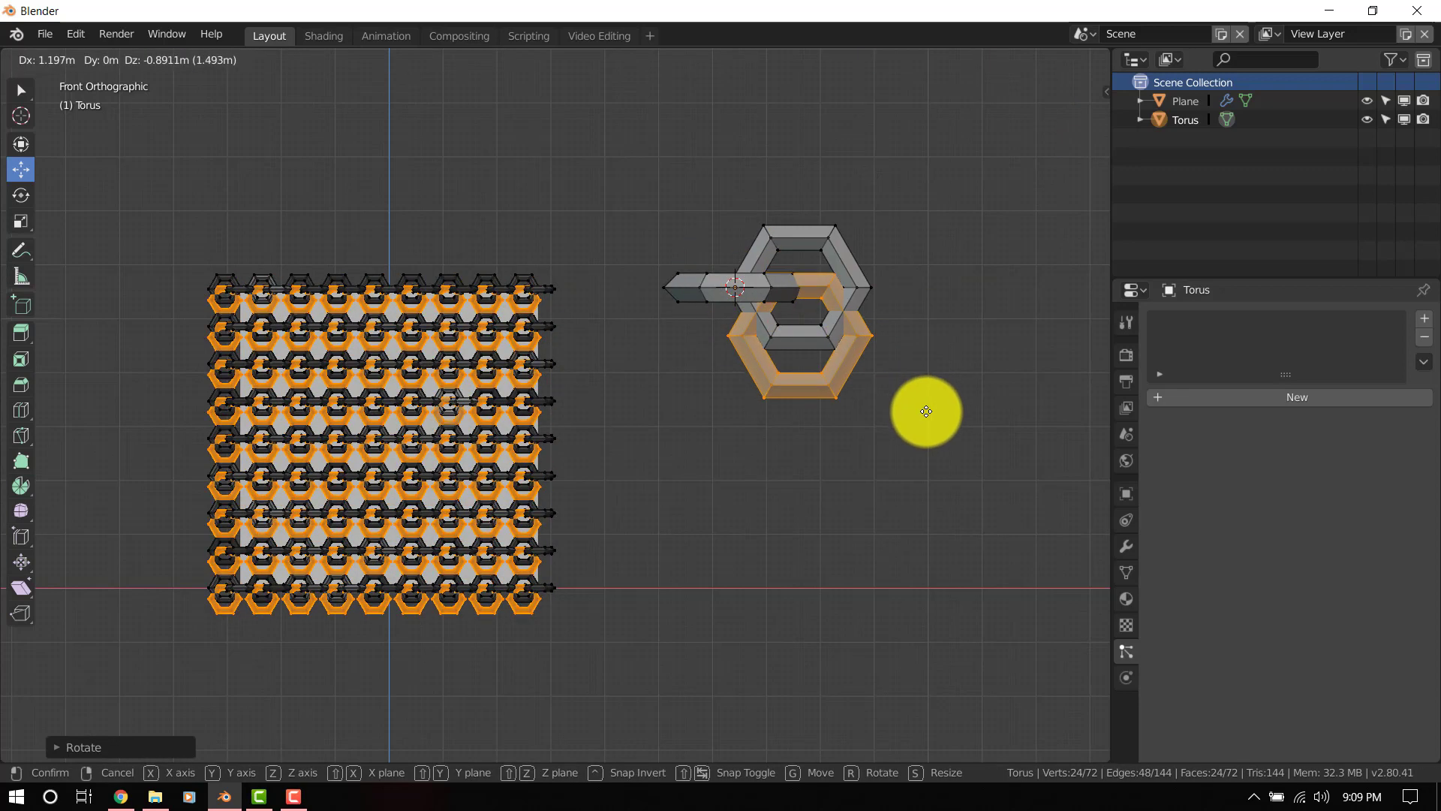
left_click(926, 411)
- Rotate the lower ring 90° about Z, shift it slightly down along Z, and return to Object Mode
type("rz90")
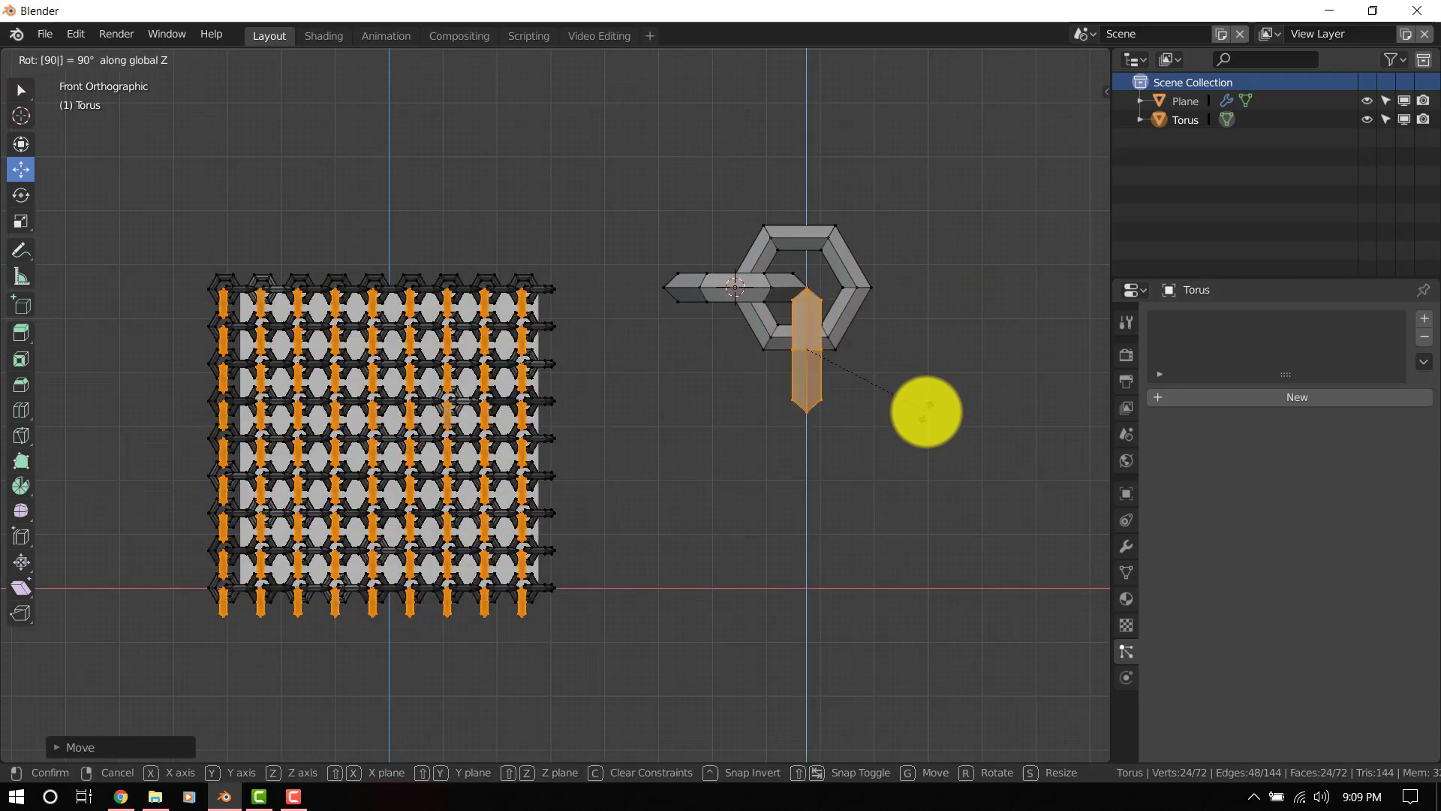
key("Return")
key("g")
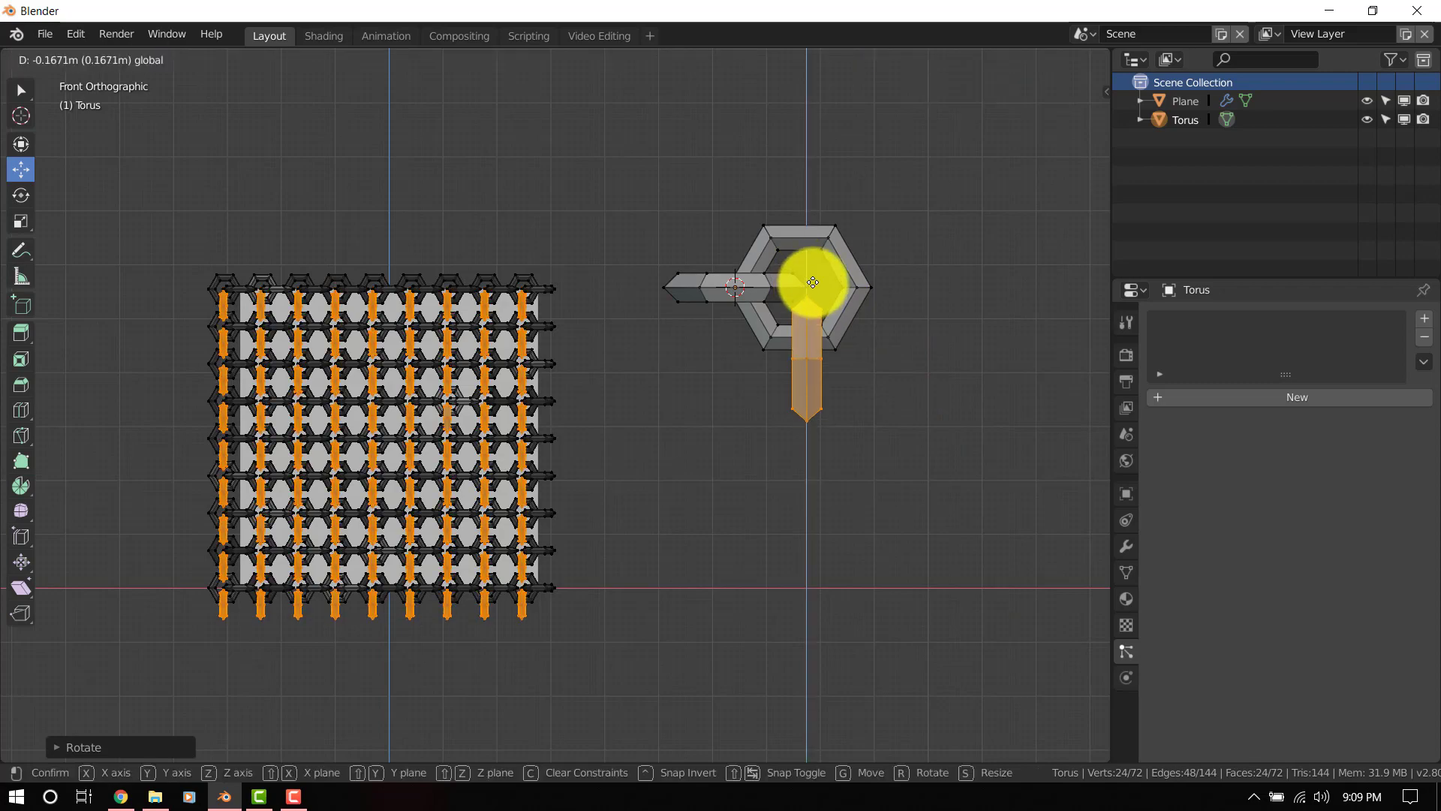
left_click(813, 282)
key("Tab")
- Examine the linked rings across the plane from several angles and distances
middle_click_drag(388, 312, 301, 371)
scroll(511, 344, "up", 3)
middle_click_drag(511, 376, 773, 406, "shift")
scroll(611, 402, "up", 3)
scroll(573, 431, "down", 2)
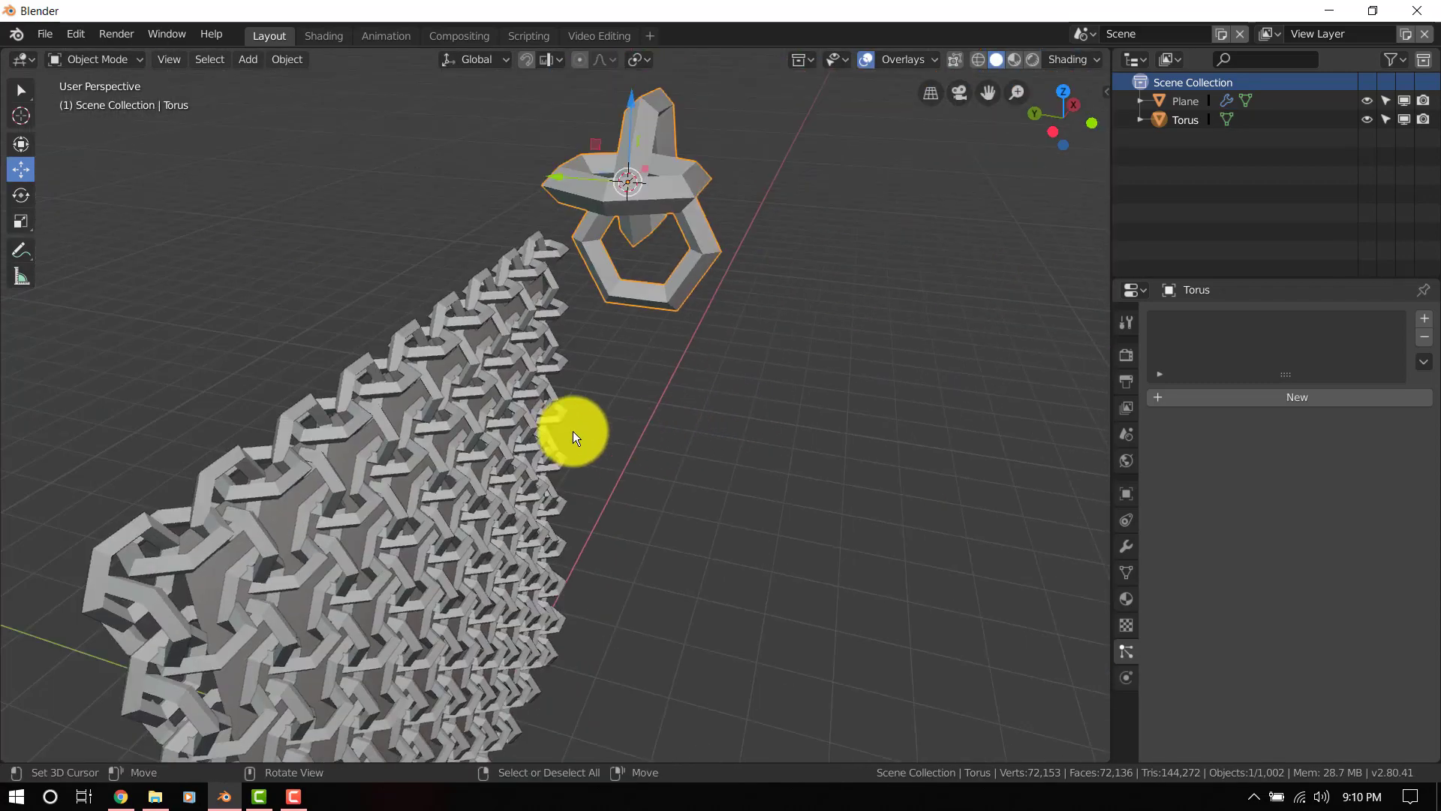
middle_click_drag(574, 431, 593, 381)
scroll(593, 381, "down", 2)
scroll(519, 335, "up", 4)
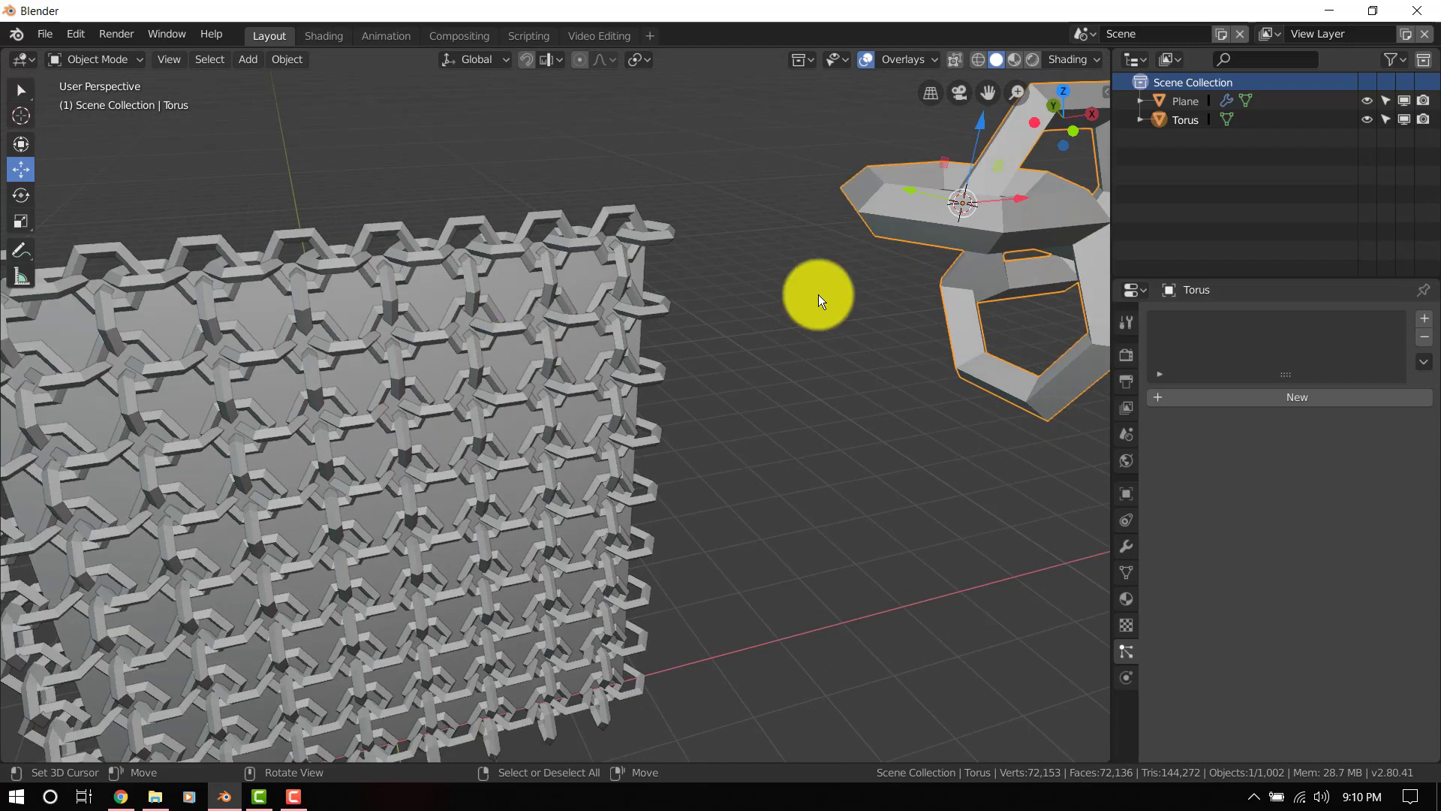
scroll(820, 300, "down", 5)
- Hide the source torus in viewports and select the plane in front view
left_click(1403, 119)
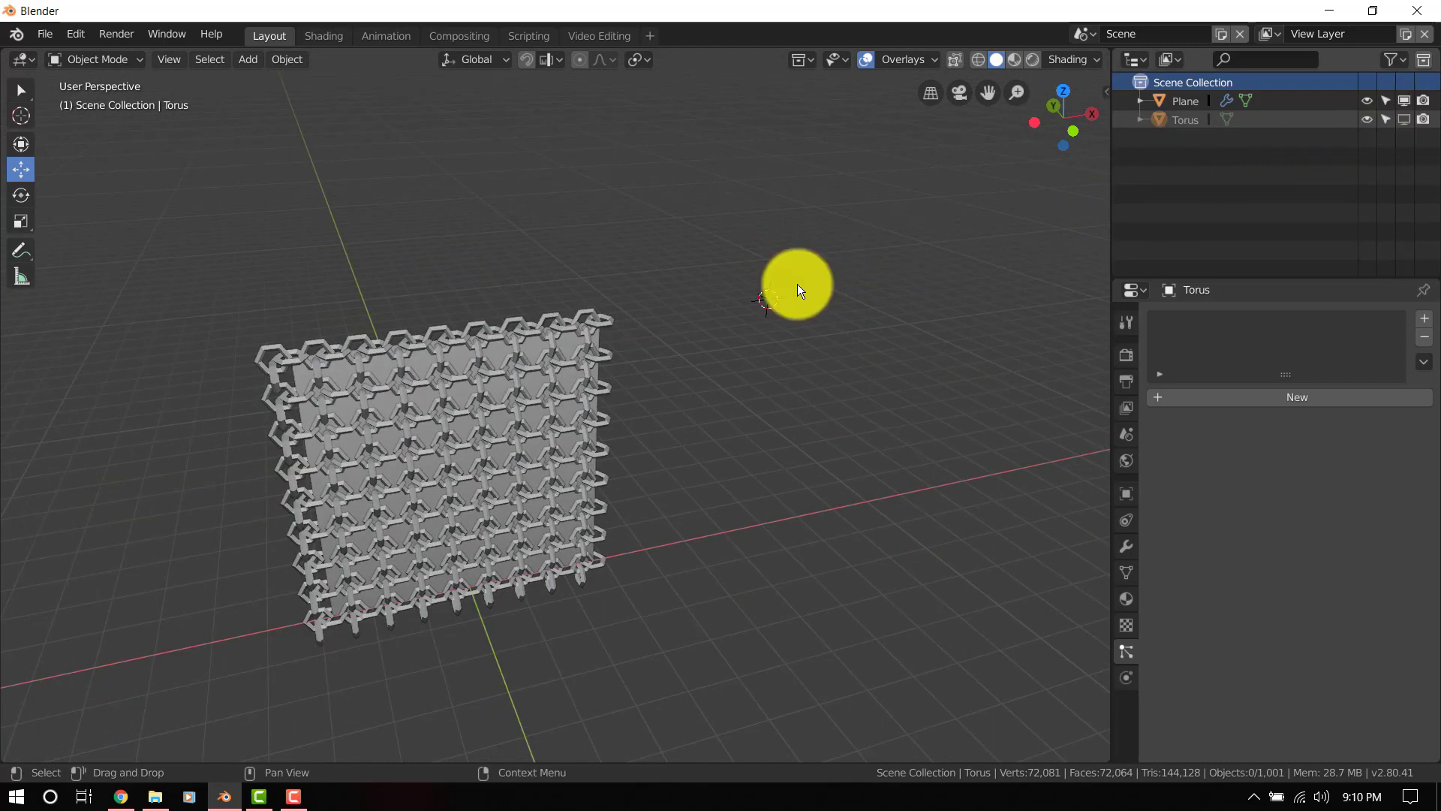
middle_click_drag(800, 290, 515, 331)
left_click(515, 331)
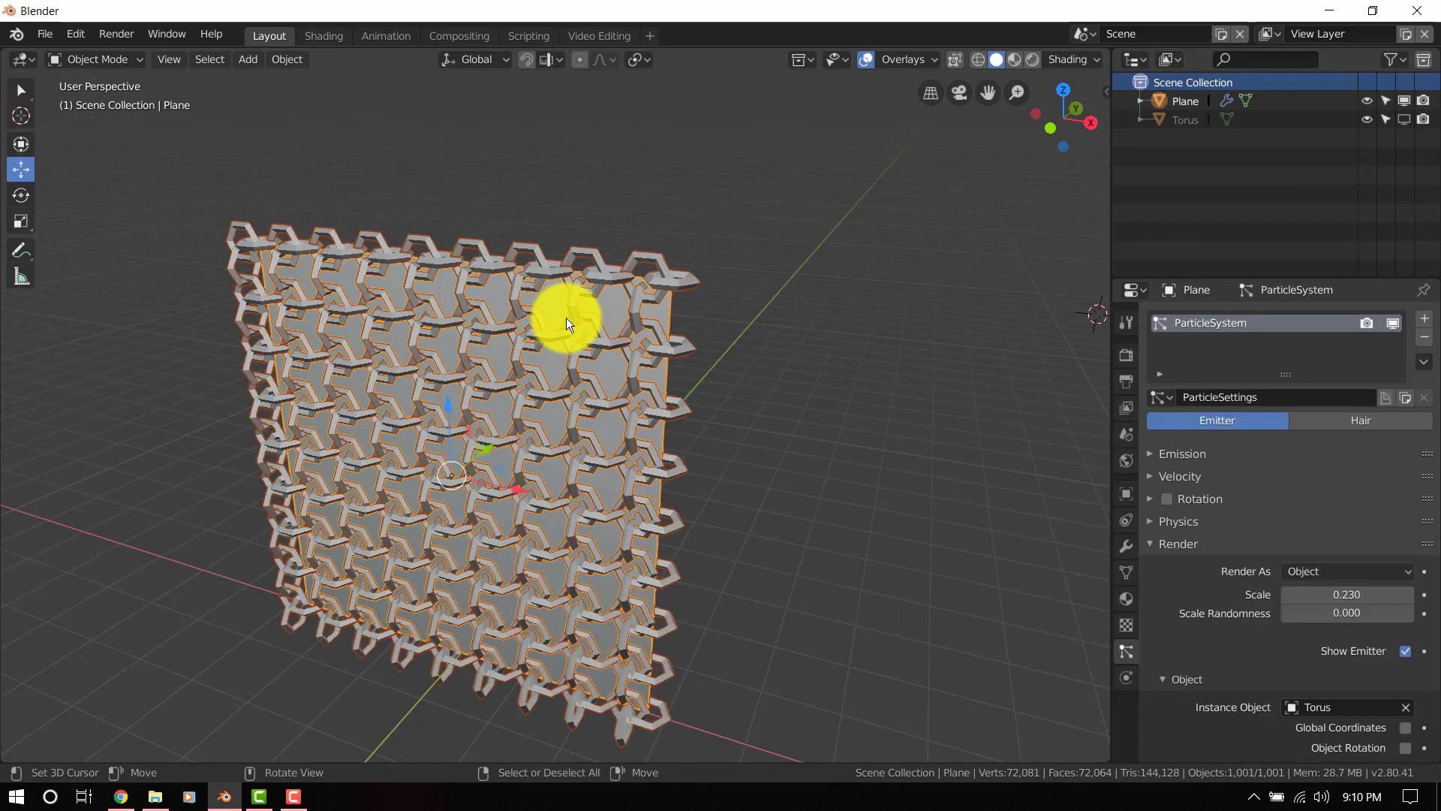
key("KP_1")
- Collapse the particle Render settings, enable particle Rotation, and expand its settings
scroll(1286, 556, "down", 3)
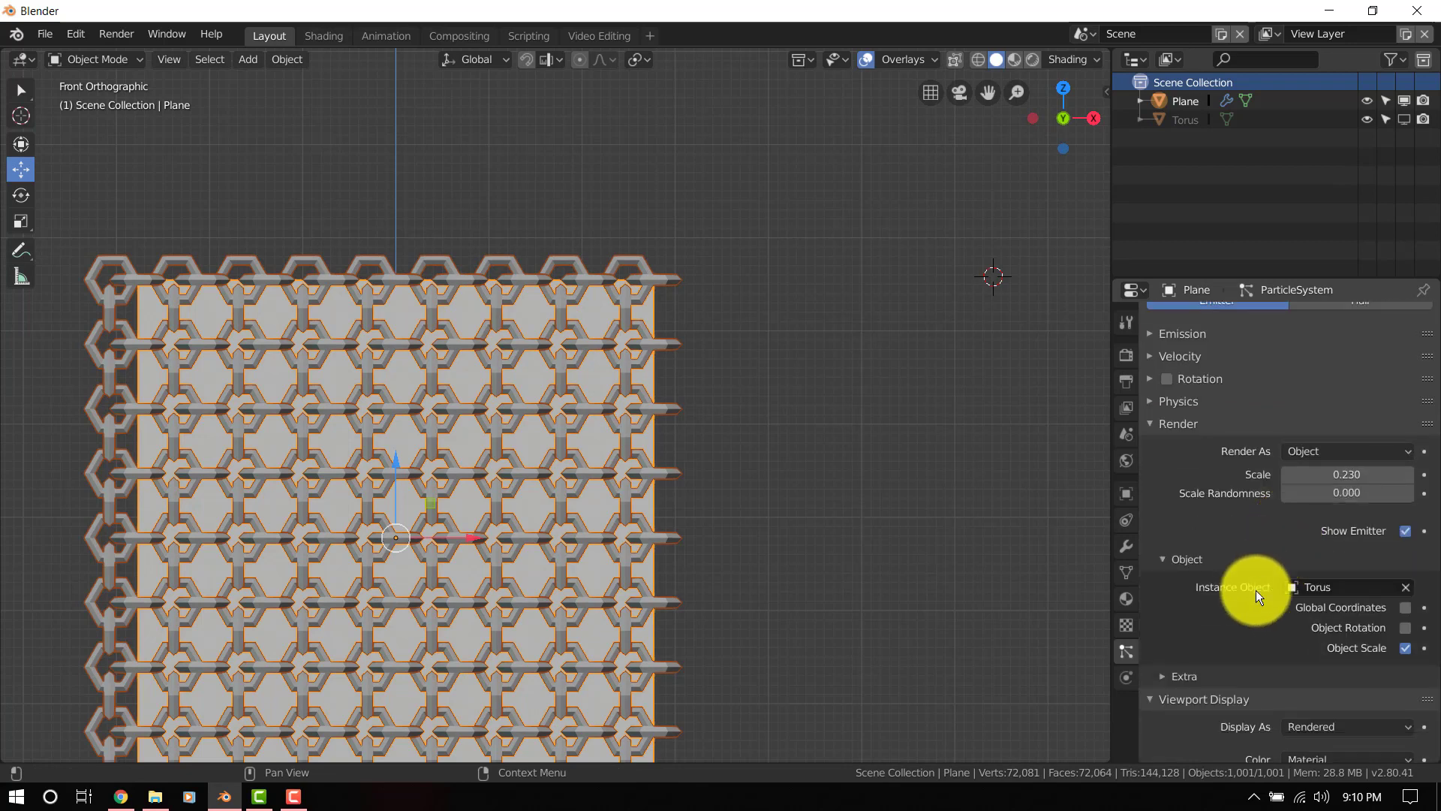
left_click(1181, 561)
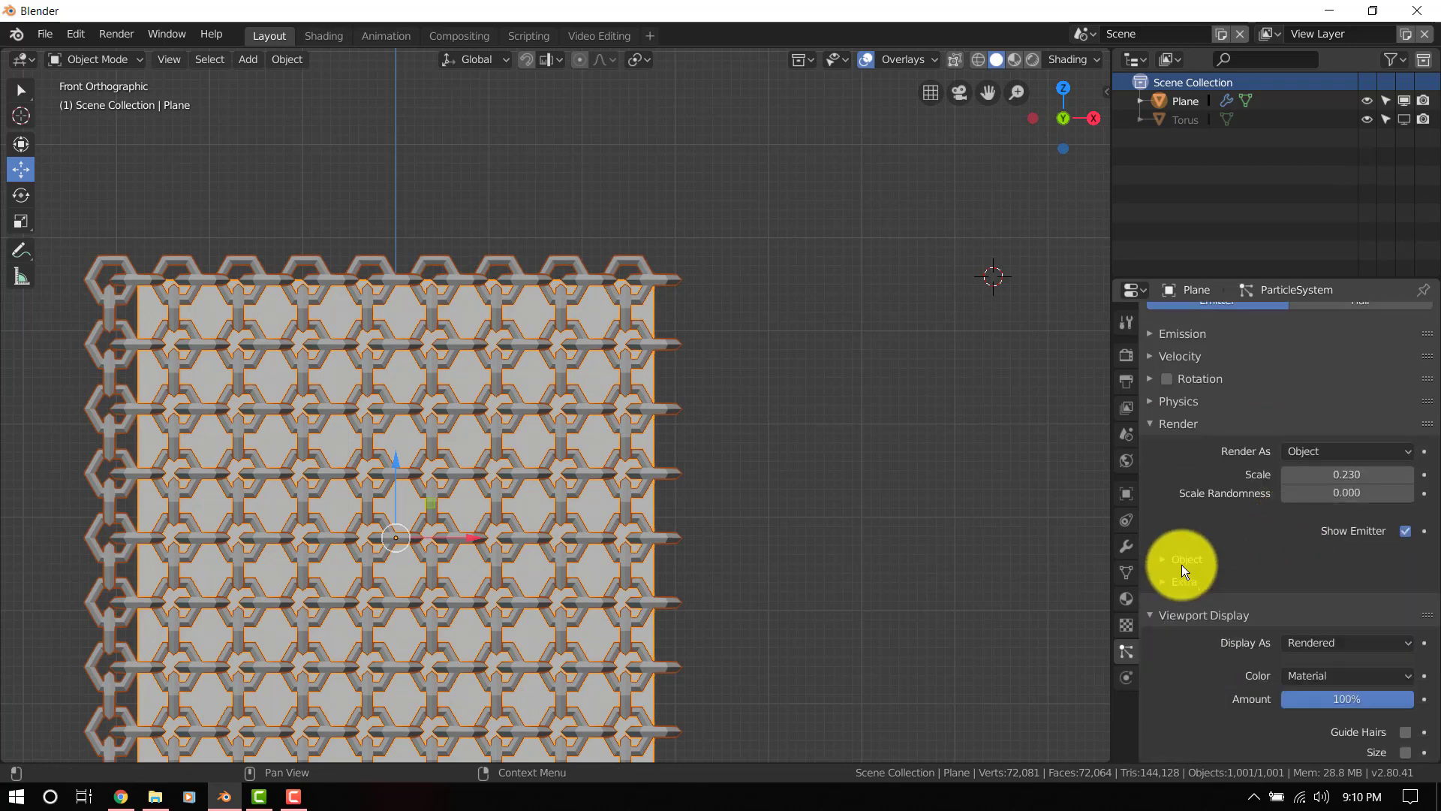
left_click(1177, 426)
left_click(1168, 379)
left_click(1231, 378)
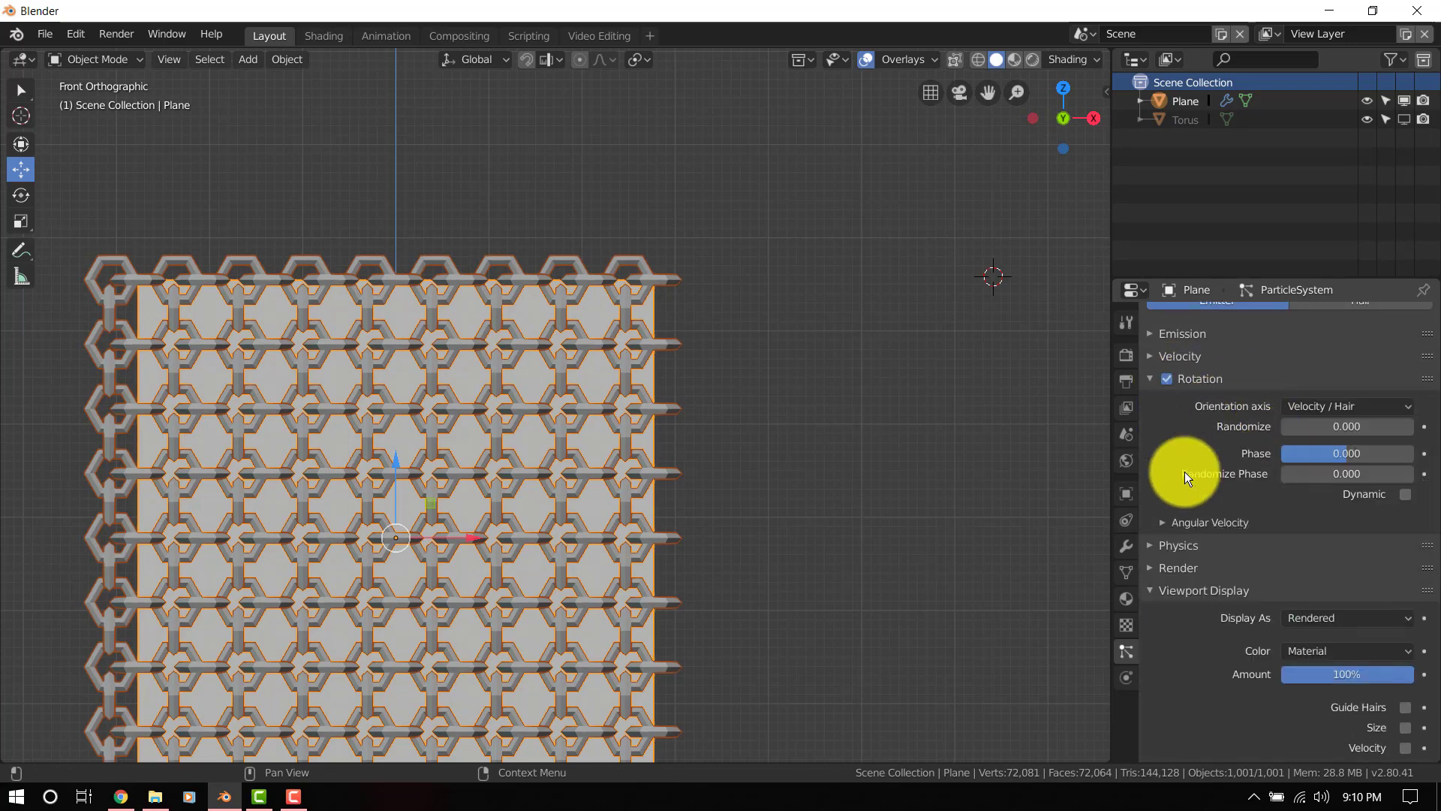
- Try different particle rotation Phase values, including 1 and 0.5, and reset Phase to 0
middle_click_drag(946, 481, 755, 488)
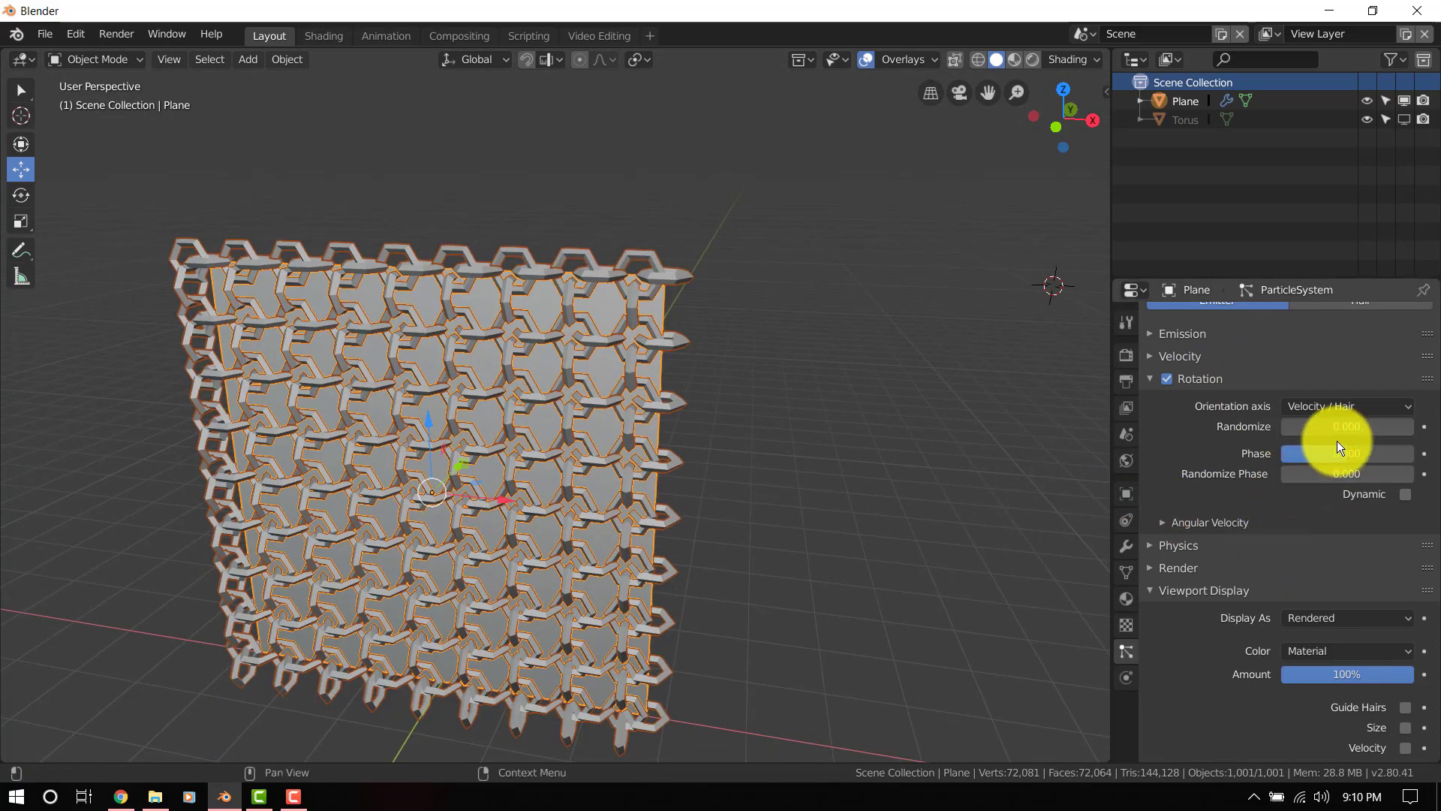
left_click_drag(1322, 427, 1377, 450)
type("0")
key("Return")
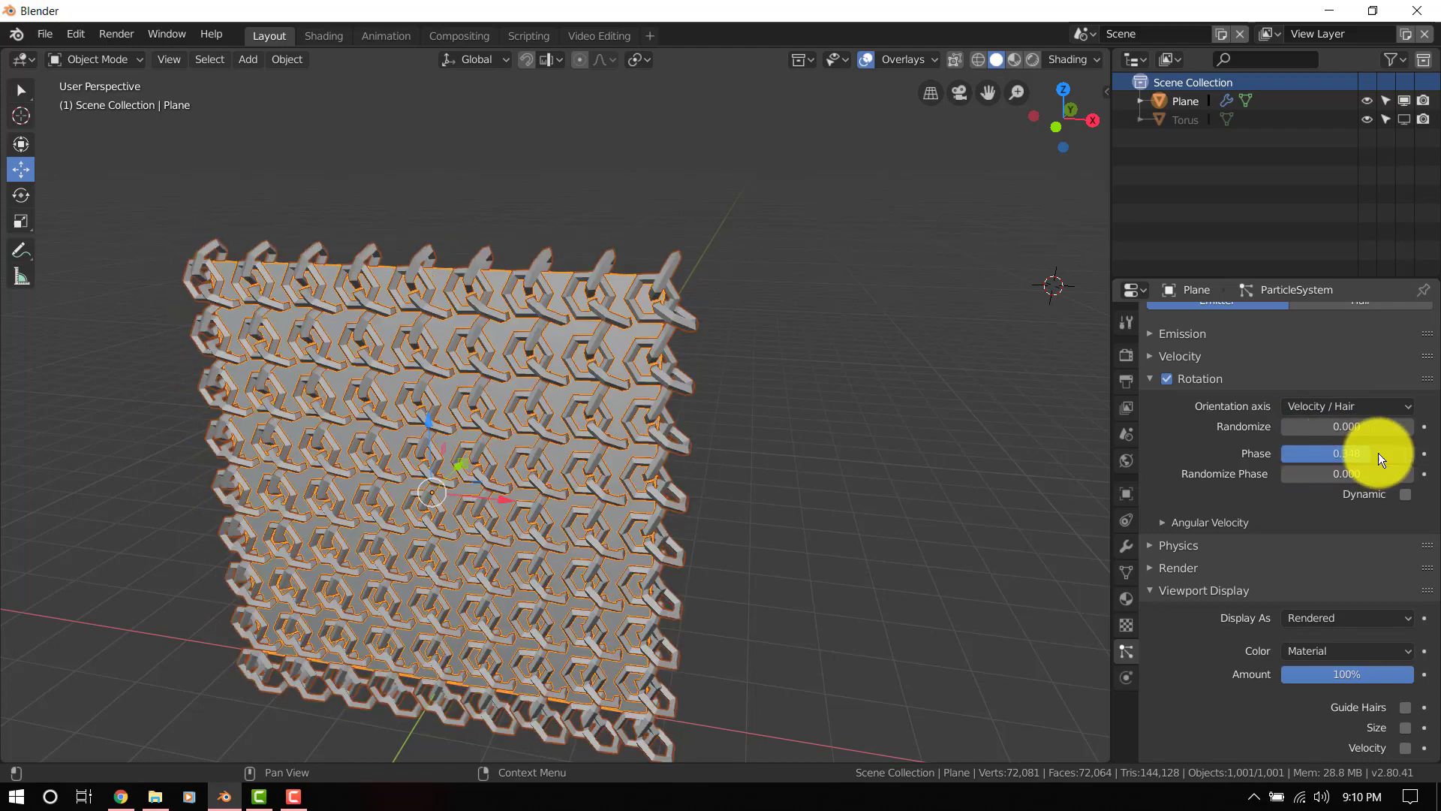
left_click(1378, 452)
key("Return")
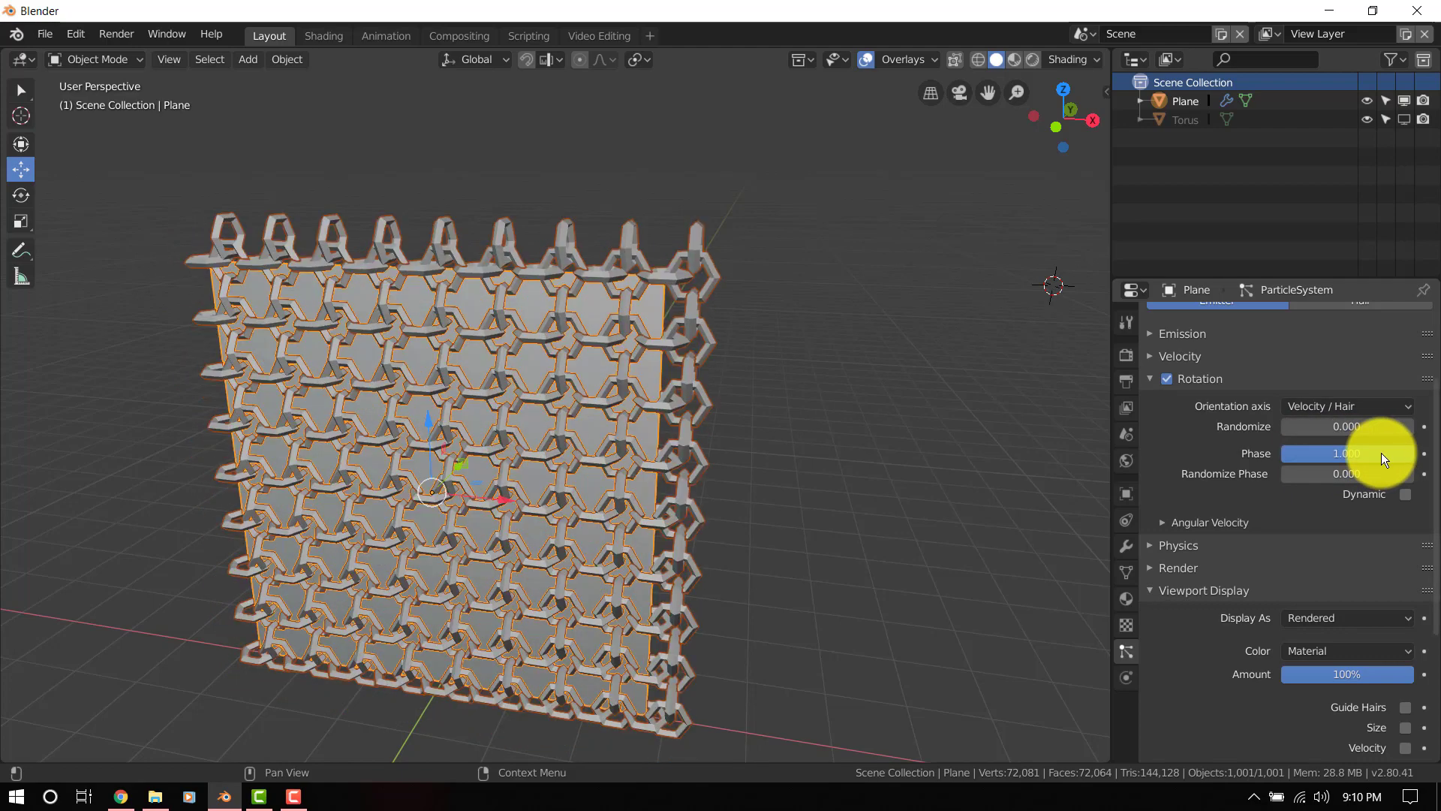
left_click(1383, 455)
type("0.5")
key("Return")
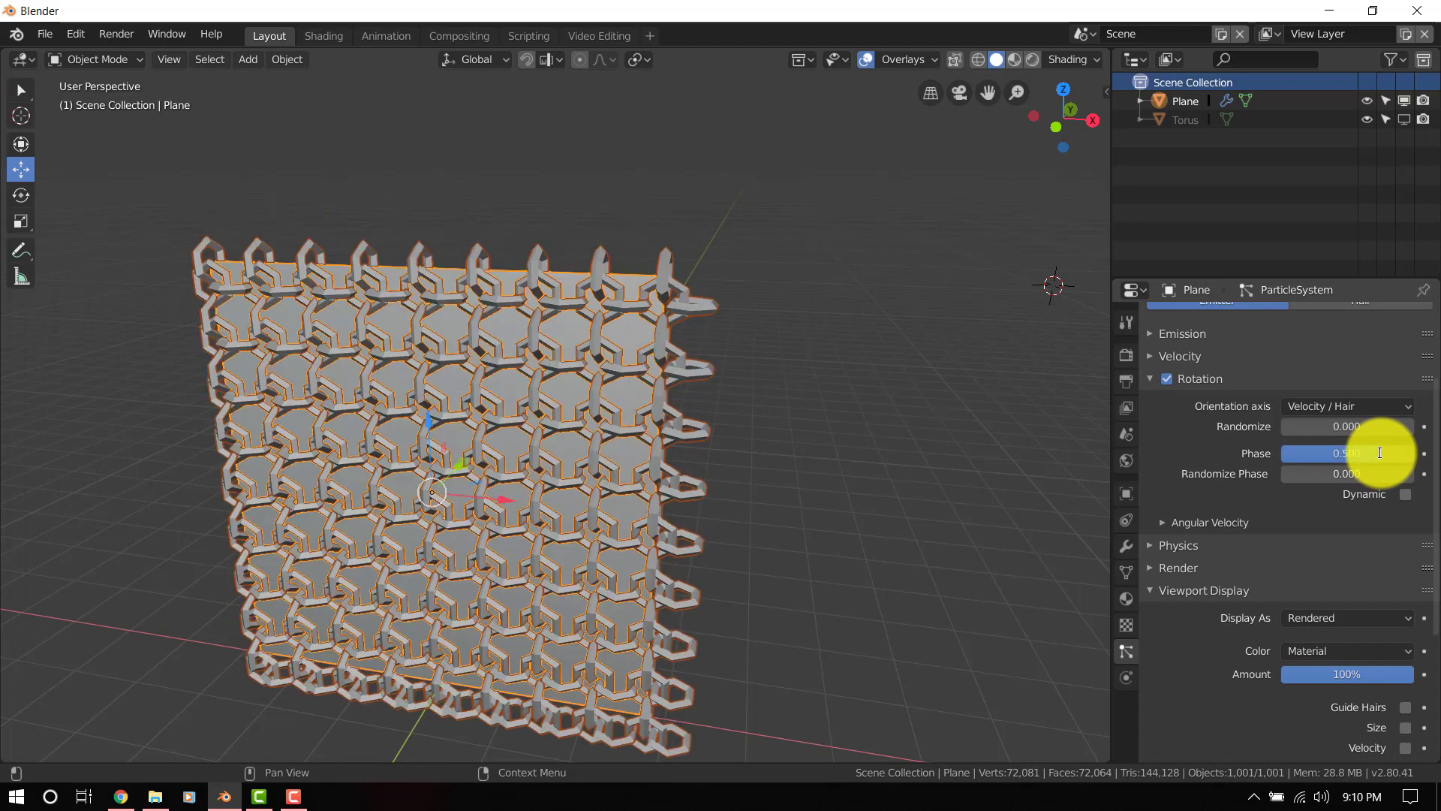
left_click_drag(1372, 455, 1381, 452)
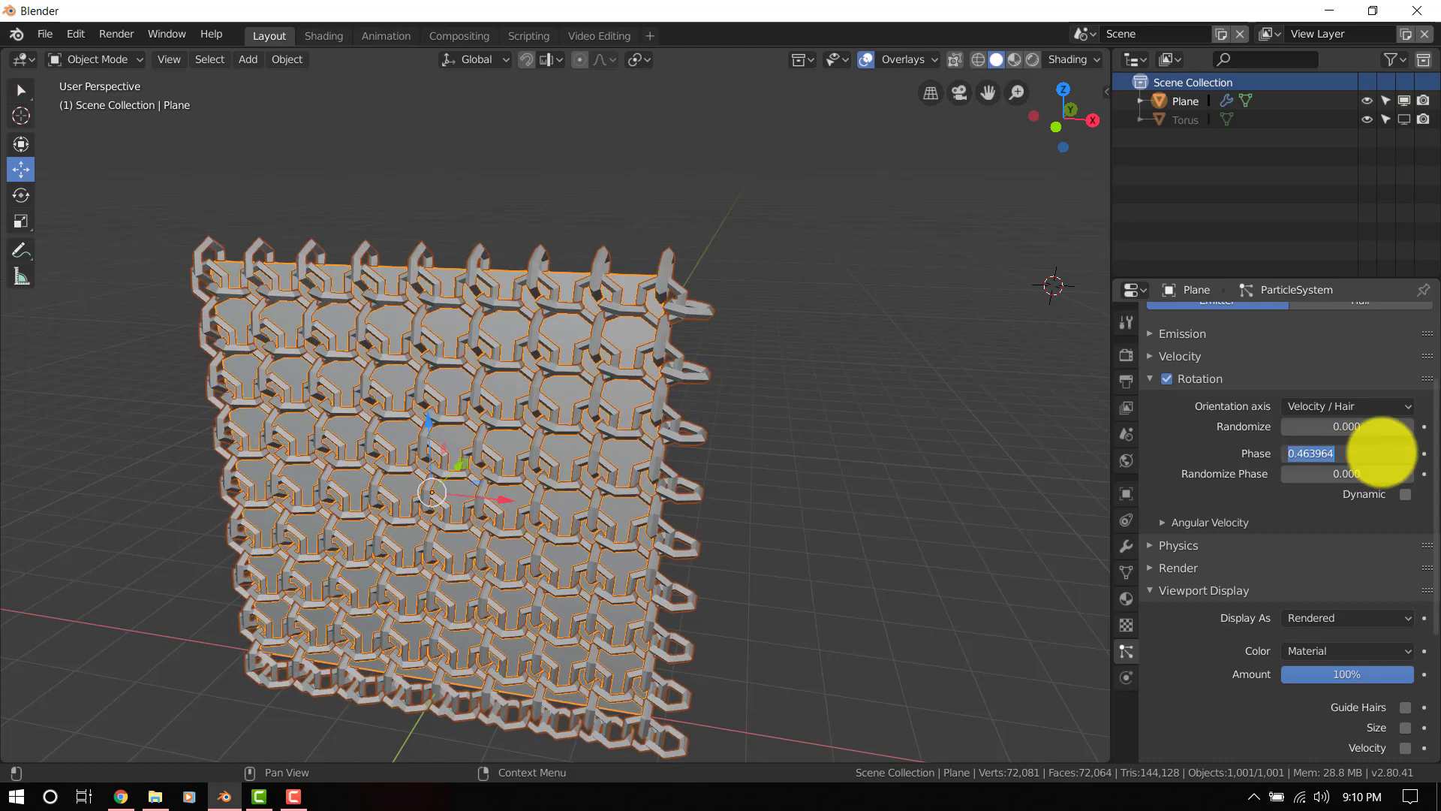
type("0")
key("Return")
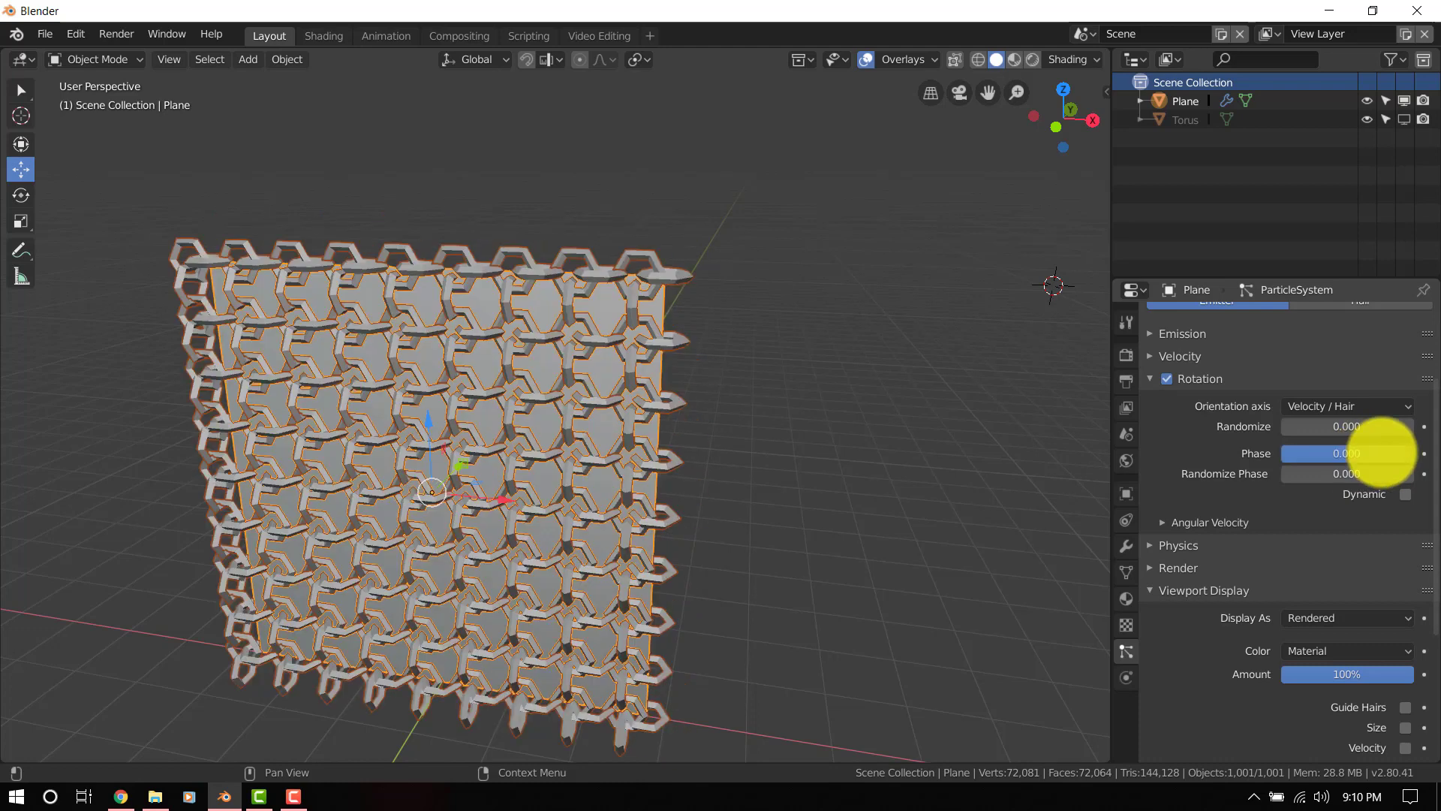
- Edit the plane's mesh and extrude its vertical edge at the +X end repeatedly in top view, tracing a wide curve back over the plane
left_click(1208, 380)
middle_click_drag(900, 443, 653, 381)
key("Tab")
left_click(680, 338, "alt")
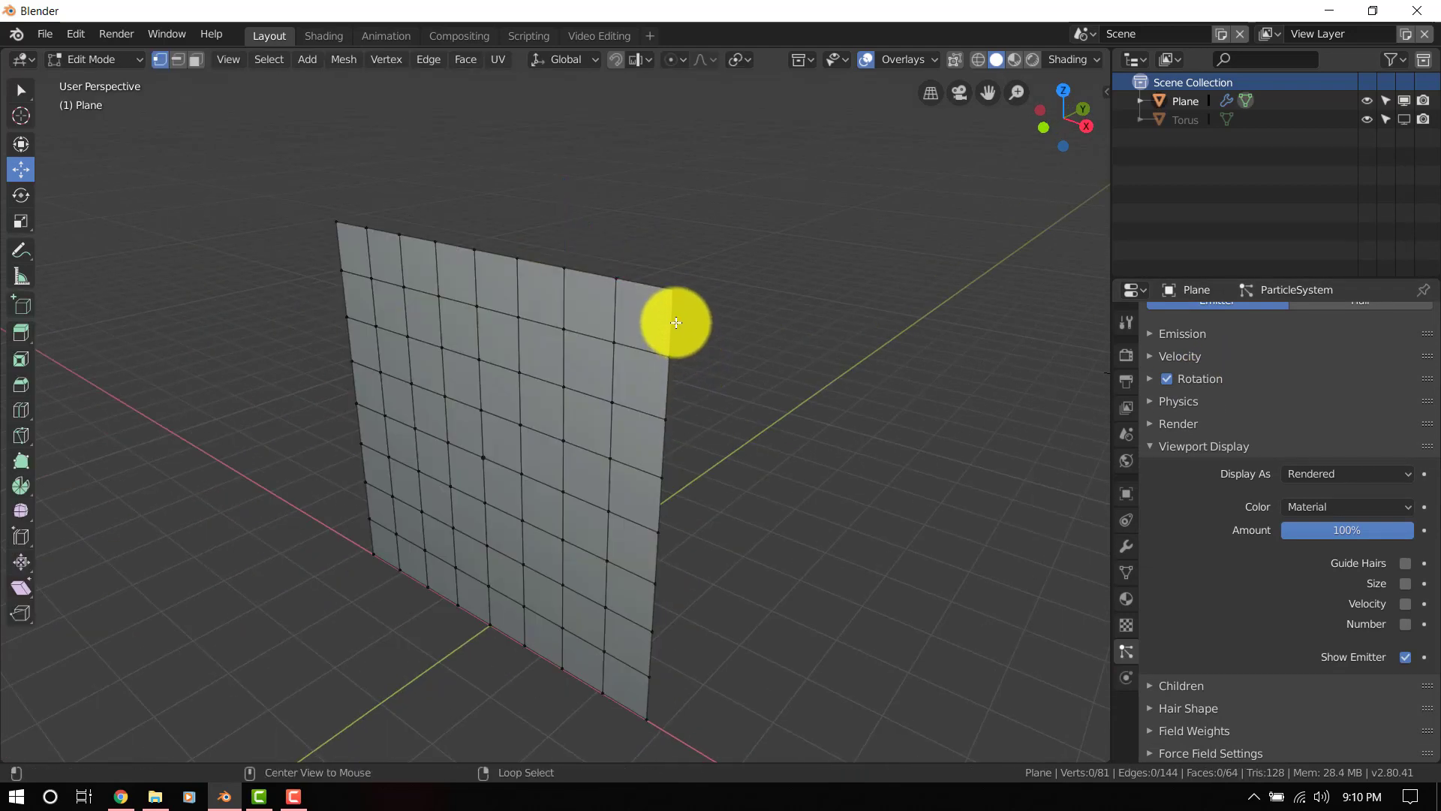
key("KP_7")
key("e")
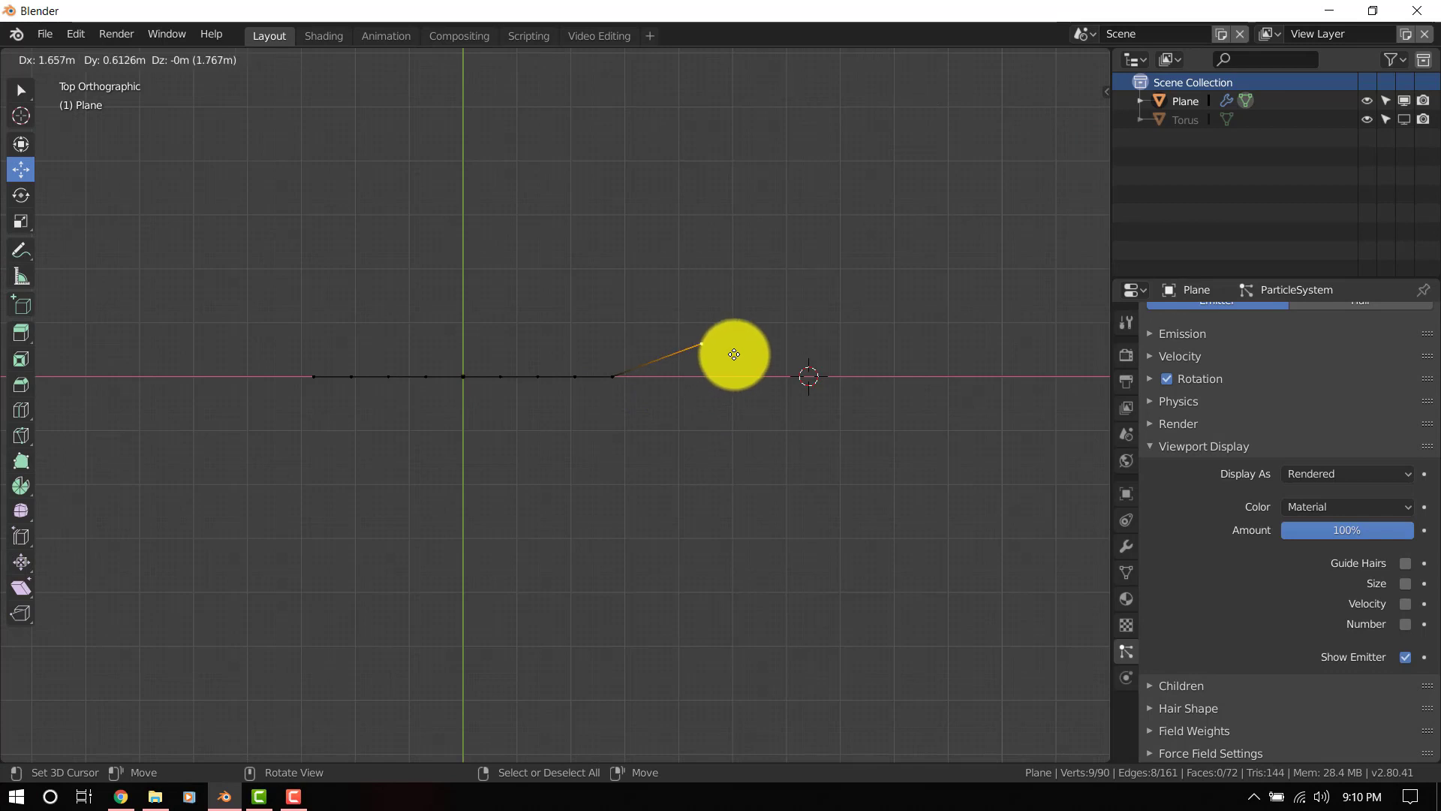
left_click(800, 222)
middle_click_drag(745, 328, 715, 490, "shift")
key("e")
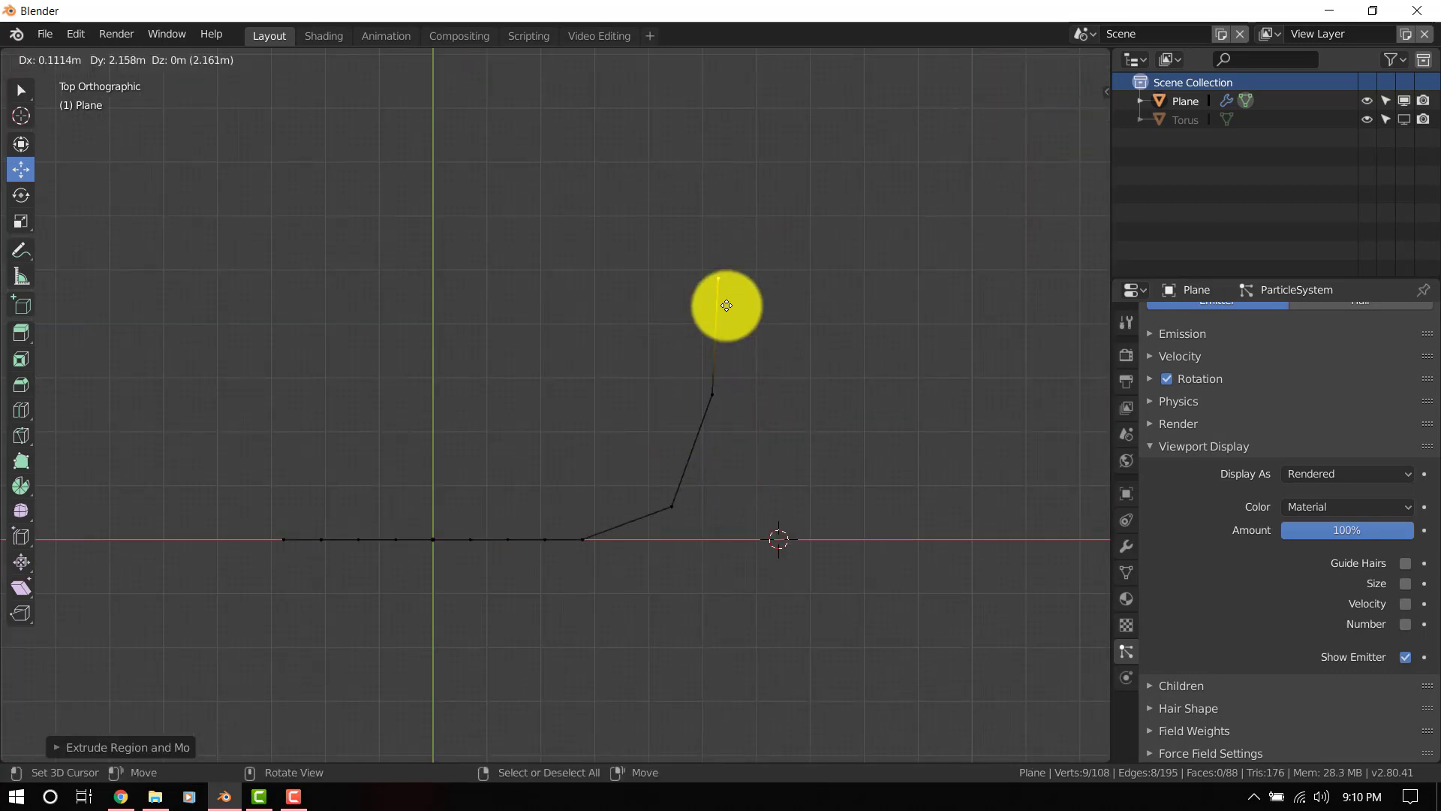
left_click(696, 329)
key("e")
left_click(530, 171)
key("e")
left_click(398, 238)
key("e")
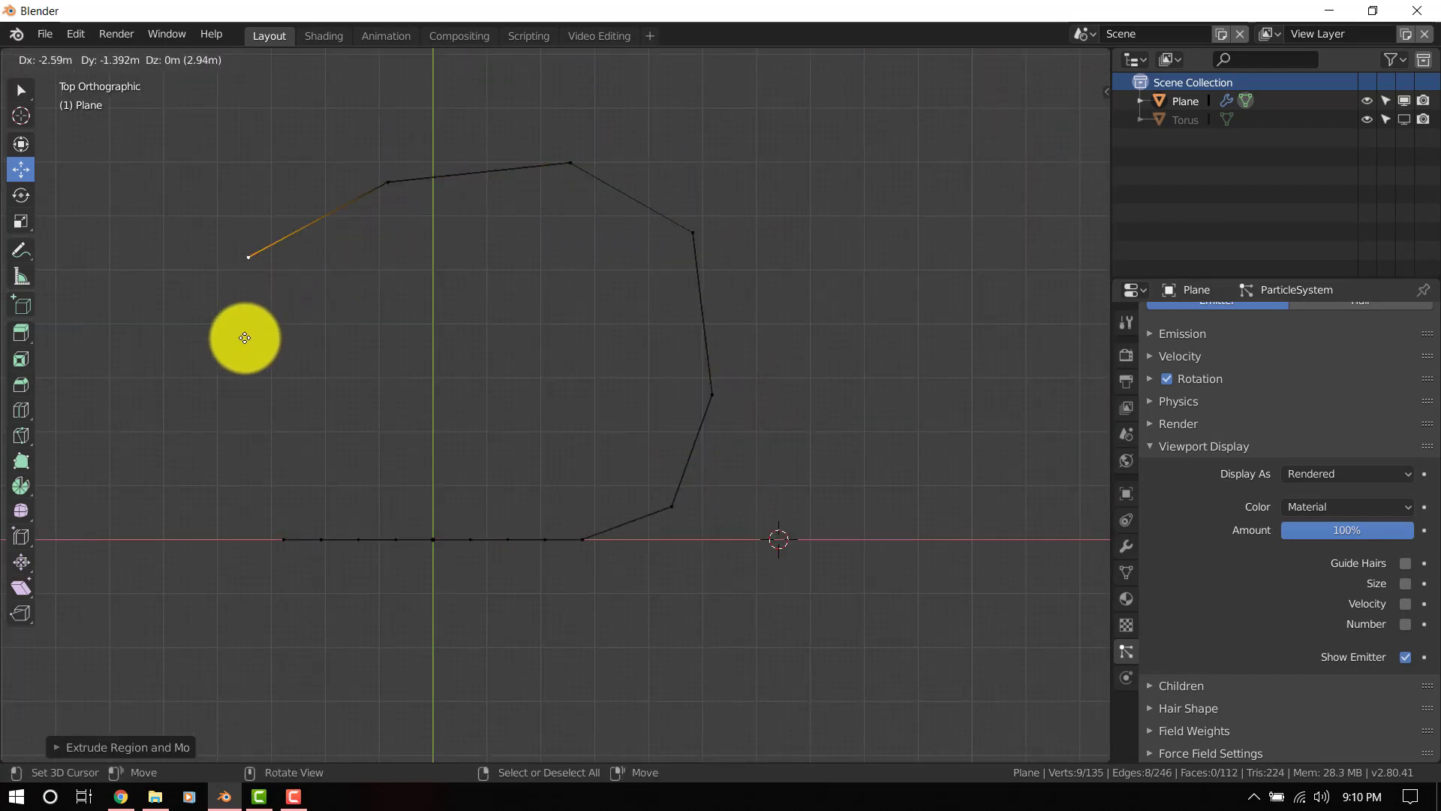
left_click(250, 339)
- Continue extruding the edge with four more segments that curl inward to finish the spiral wall
key("e")
left_click(289, 465)
key("e")
left_click(517, 506)
key("e")
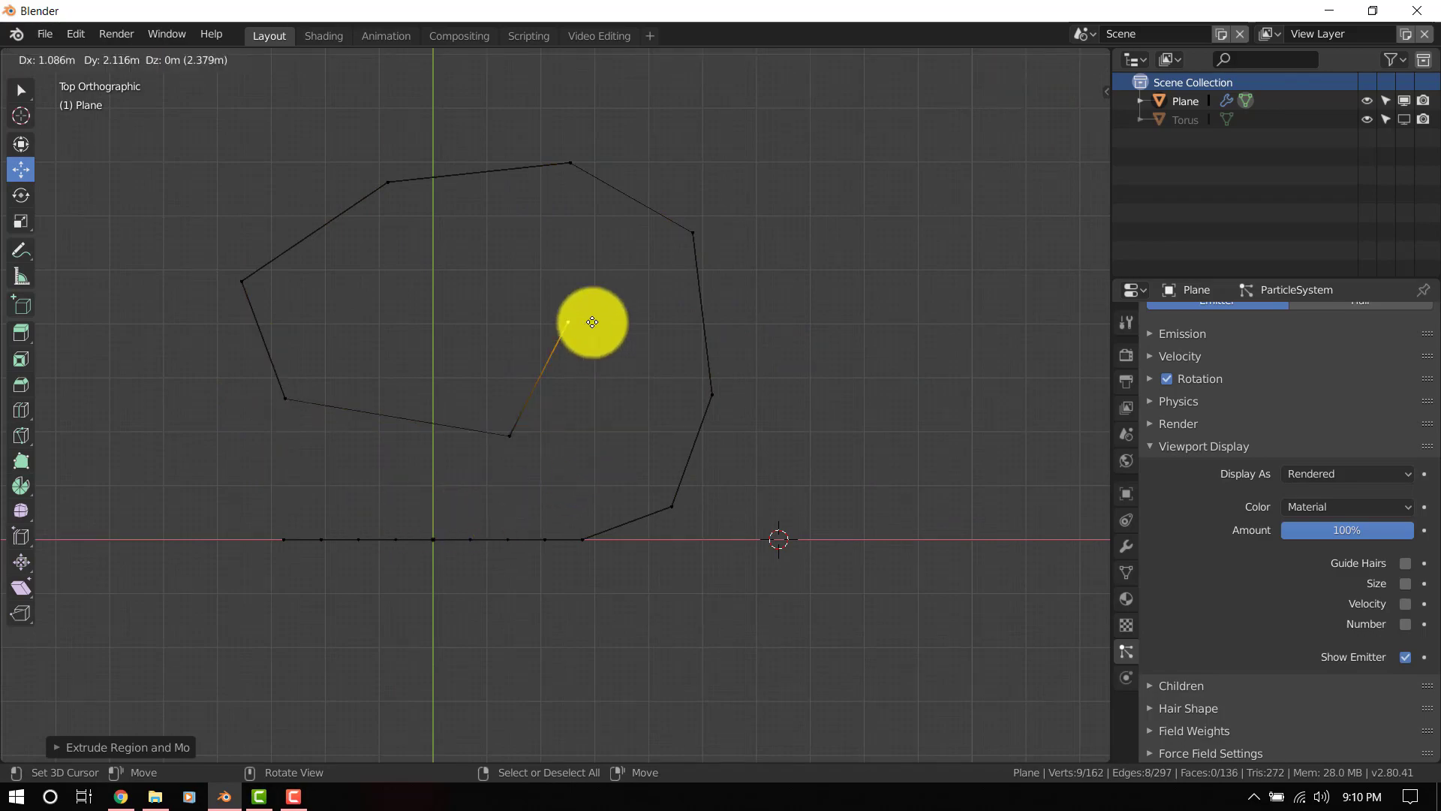
left_click(552, 279)
key("e")
left_click(427, 290)
- Add five evenly spaced vertical loop cuts to the inner spiral panel facing the original plane, and deselect everything
key("Tab")
middle_click_drag(500, 416, 663, 322)
key("Tab")
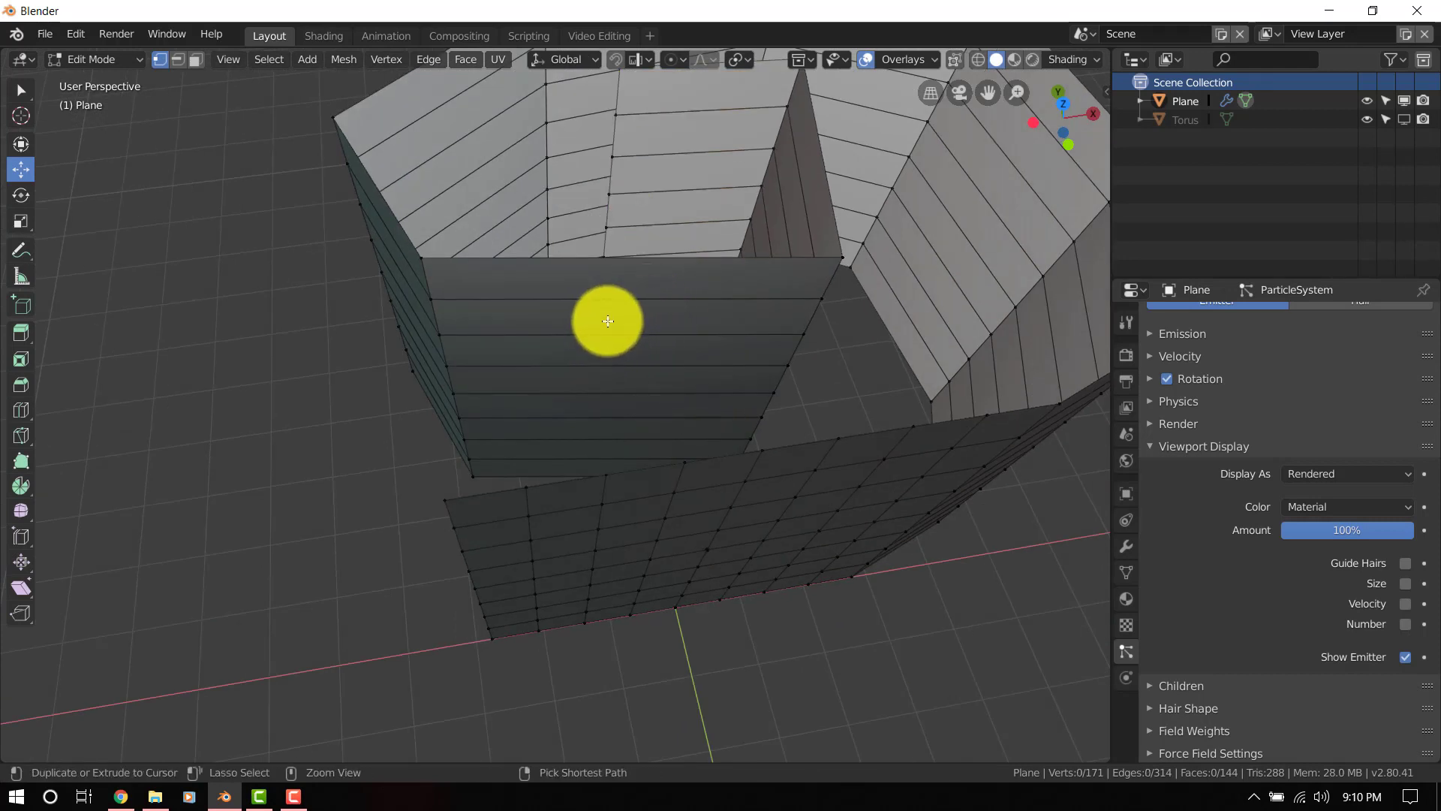
left_click(608, 321)
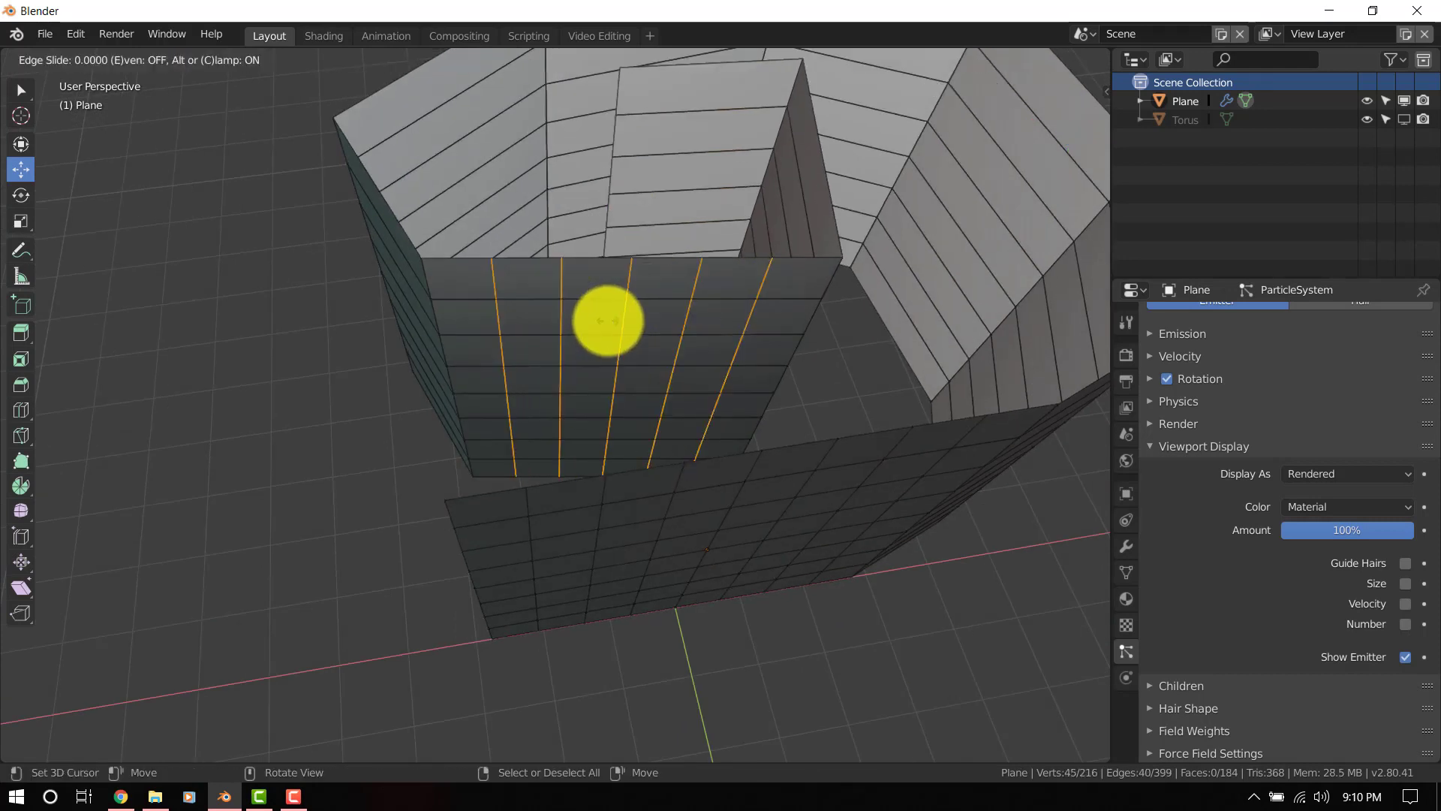
right_click(608, 321)
key("alt+a")
- Add four evenly spaced vertical loop cuts to the short panel adjoining the newly divided one
middle_click_drag(608, 322, 679, 293)
key("ctrl+r")
scroll(389, 315, "up", 3)
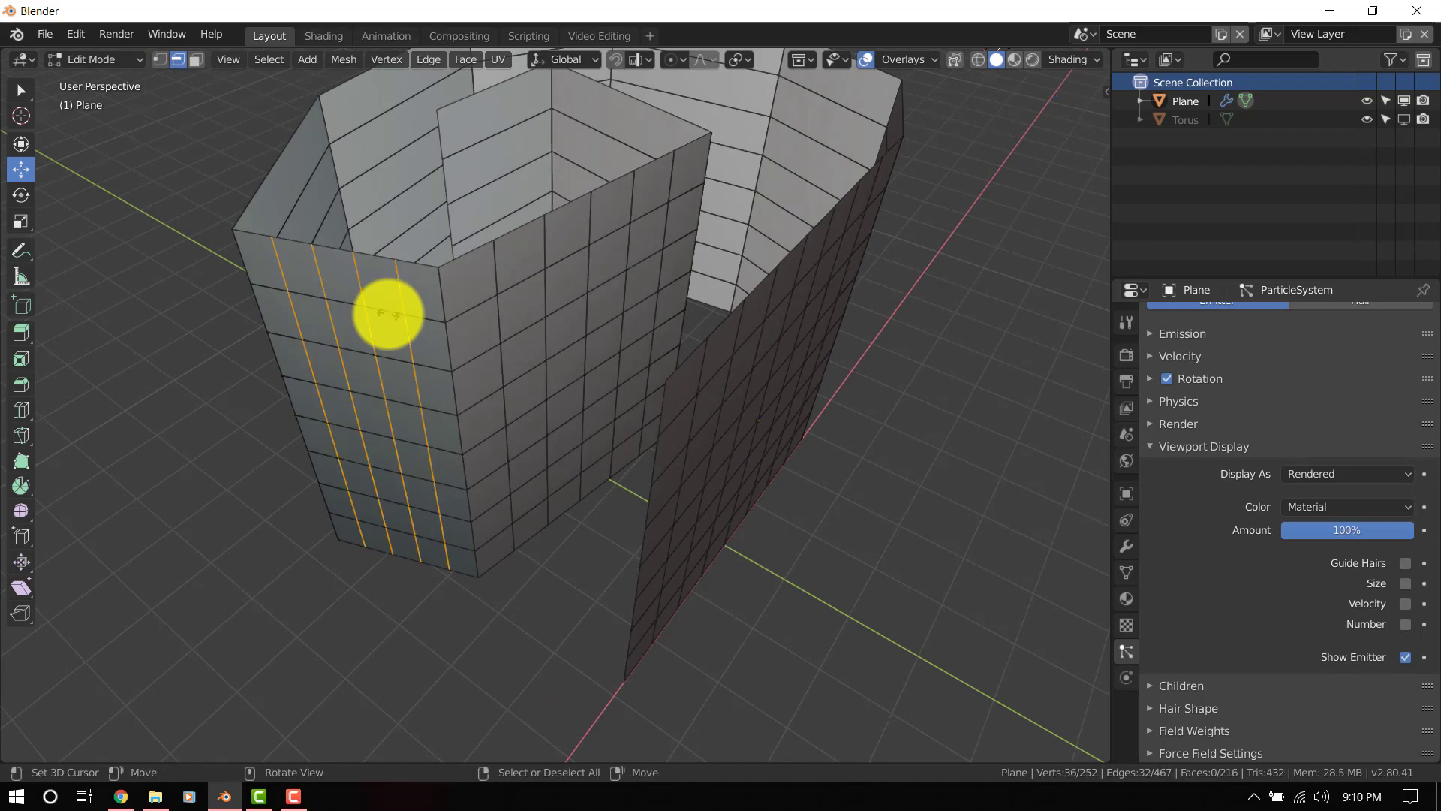
left_click(389, 313)
right_click(388, 314)
- Add eight evenly spaced vertical loop cuts to the following wide outer panel of the spiral
middle_click_drag(388, 314, 394, 363)
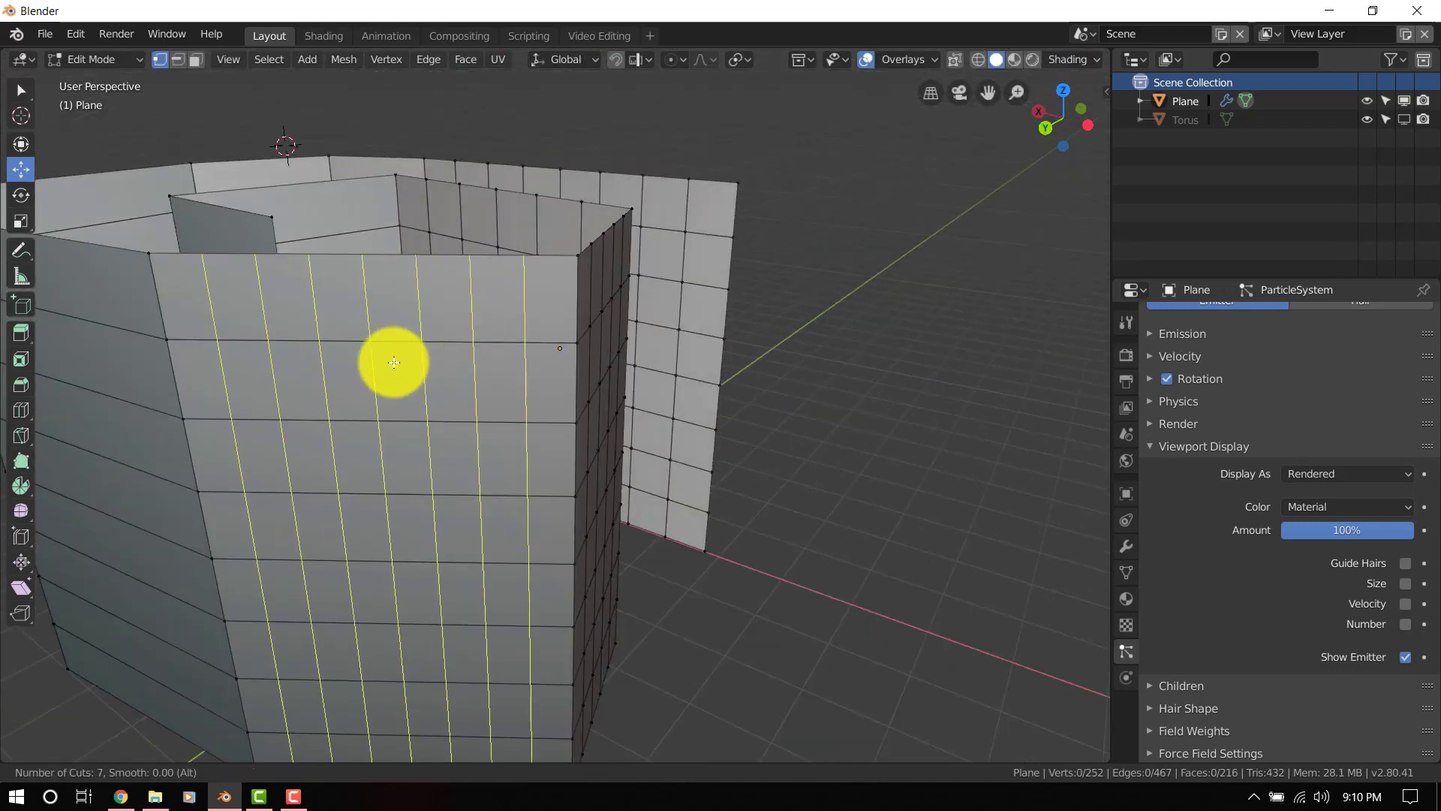
left_click(394, 363)
right_click(682, 405)
- Add evenly spaced vertical loop cuts to the next two undivided outer panels at the back of the spiral
middle_click_drag(682, 405, 593, 345)
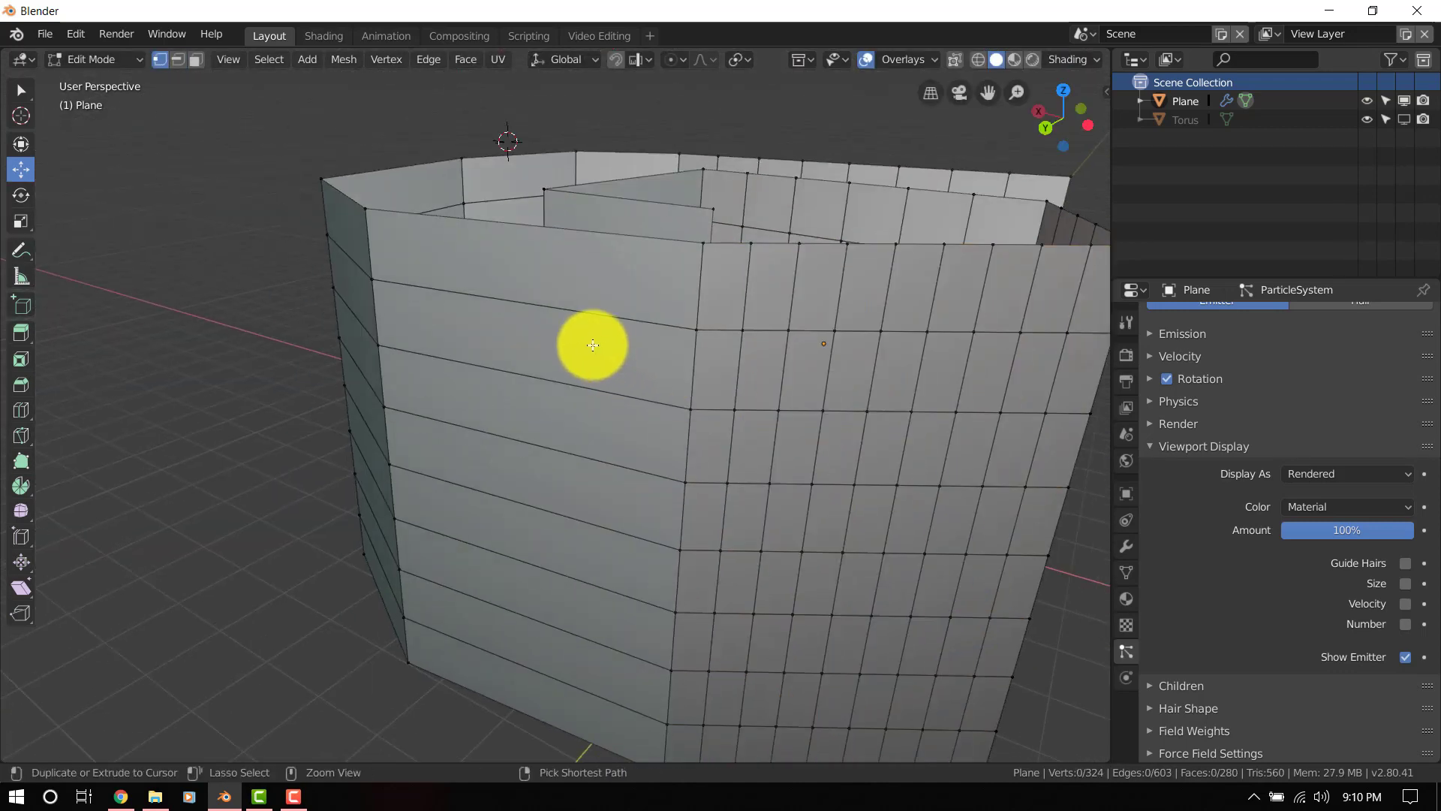
key("ctrl+r")
scroll(593, 345, "up", 5)
left_click(593, 344)
middle_click_drag(551, 367, 358, 373)
- Add six evenly spaced vertical loop cuts to the third panel extruded from the original plane, and deselect everything
key("2")
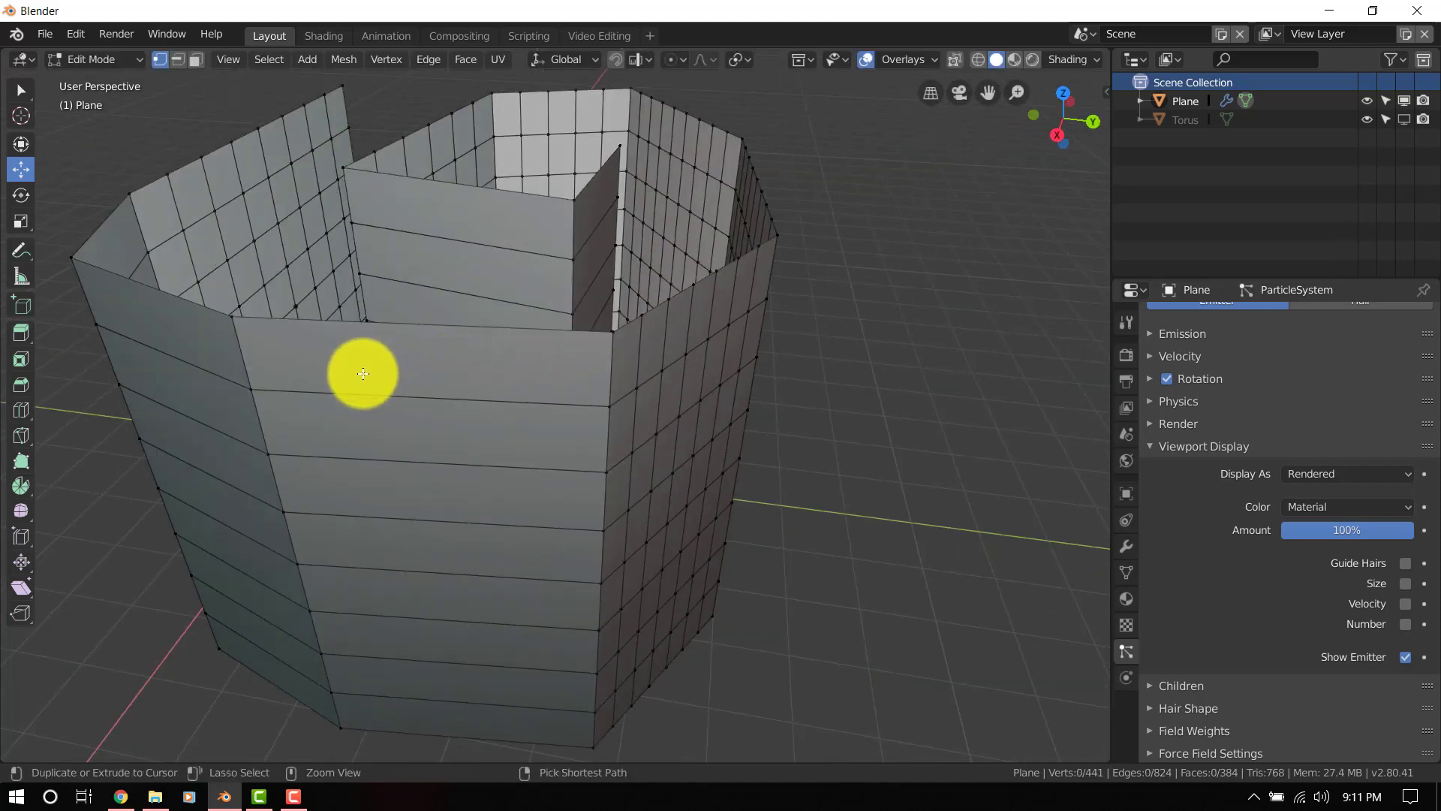
key("ctrl+r")
left_click(367, 376)
right_click(367, 377)
key("1")
key("alt+a")
- Add three evenly spaced vertical loop cuts to the narrow panel joined directly to the original plane, and deselect everything
middle_click_drag(549, 405, 1119, 312)
middle_click_drag(769, 414, 560, 492)
key("ctrl+r")
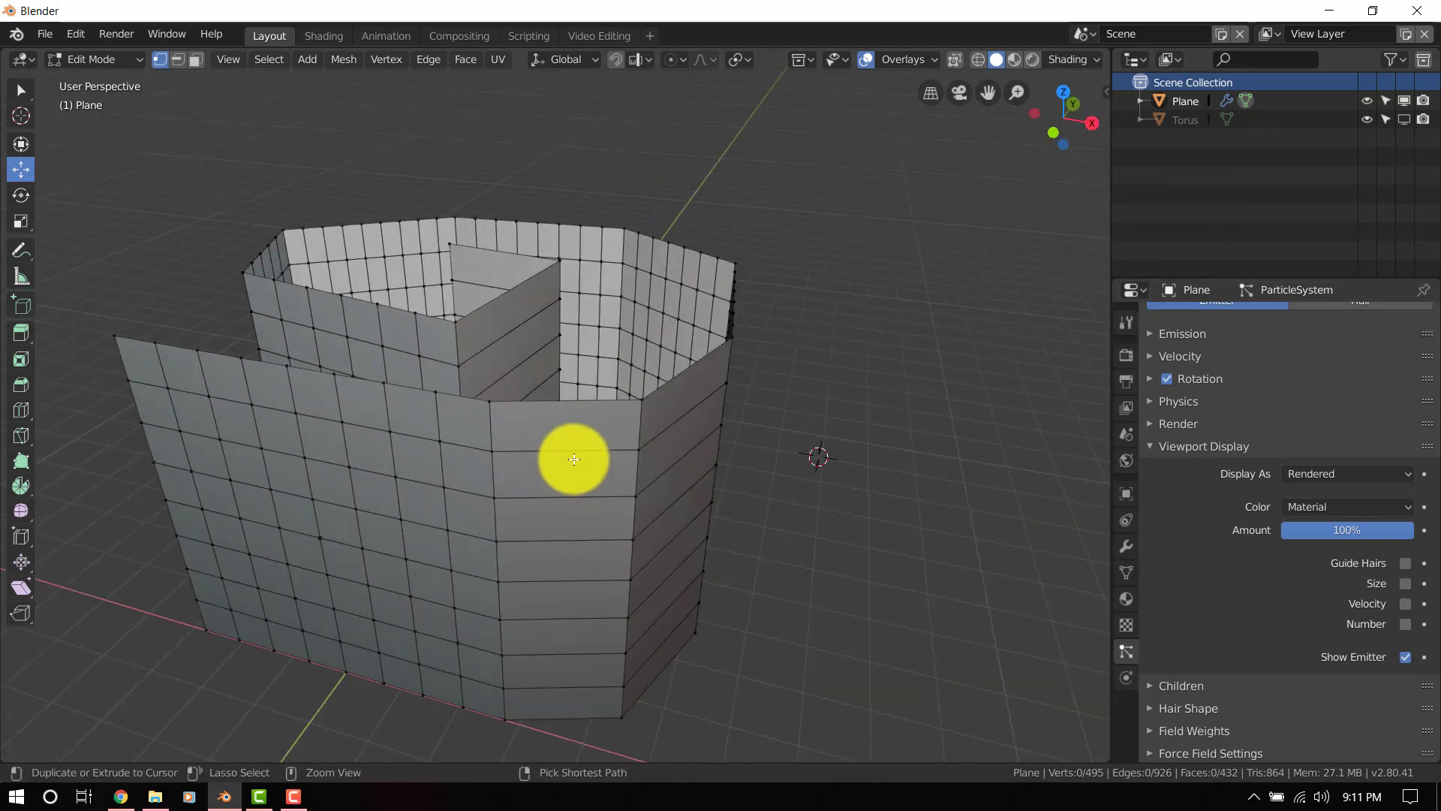
left_click(572, 454)
right_click(574, 453)
key("alt+a")
- Add five evenly spaced vertical loop cuts to the remaining undivided outer panel beside that narrow one
middle_click_drag(674, 453, 531, 450)
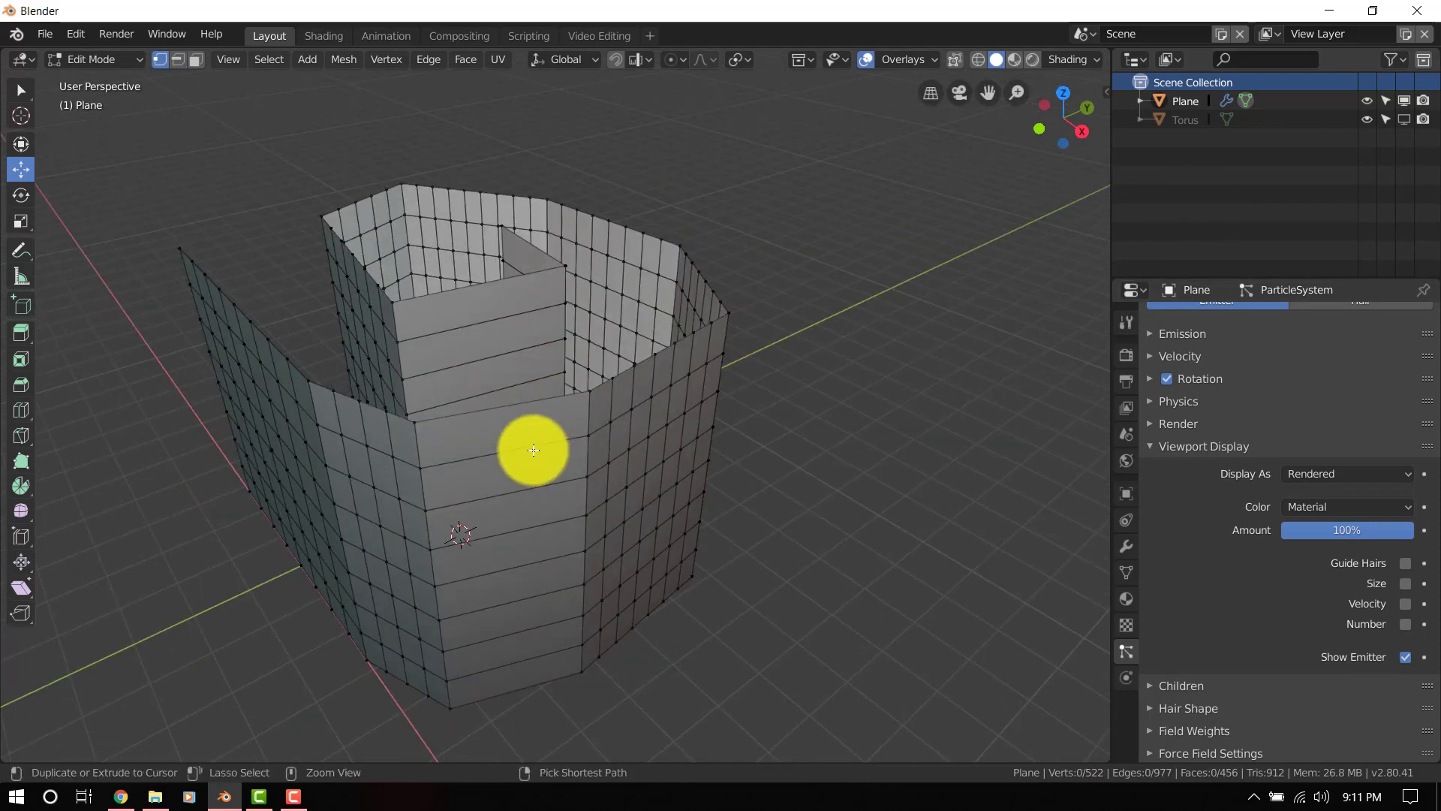
key("ctrl+r")
scroll(532, 448, "up", 4)
left_click(532, 448)
right_click(533, 447)
- Return to Object Mode, select everything, apply the object transform, and clear the selection
key("Tab")
middle_click_drag(665, 441, 843, 483)
scroll(826, 416, "up", 5)
middle_click_drag(825, 416, 826, 478)
middle_click_drag(629, 302, 656, 525, "shift")
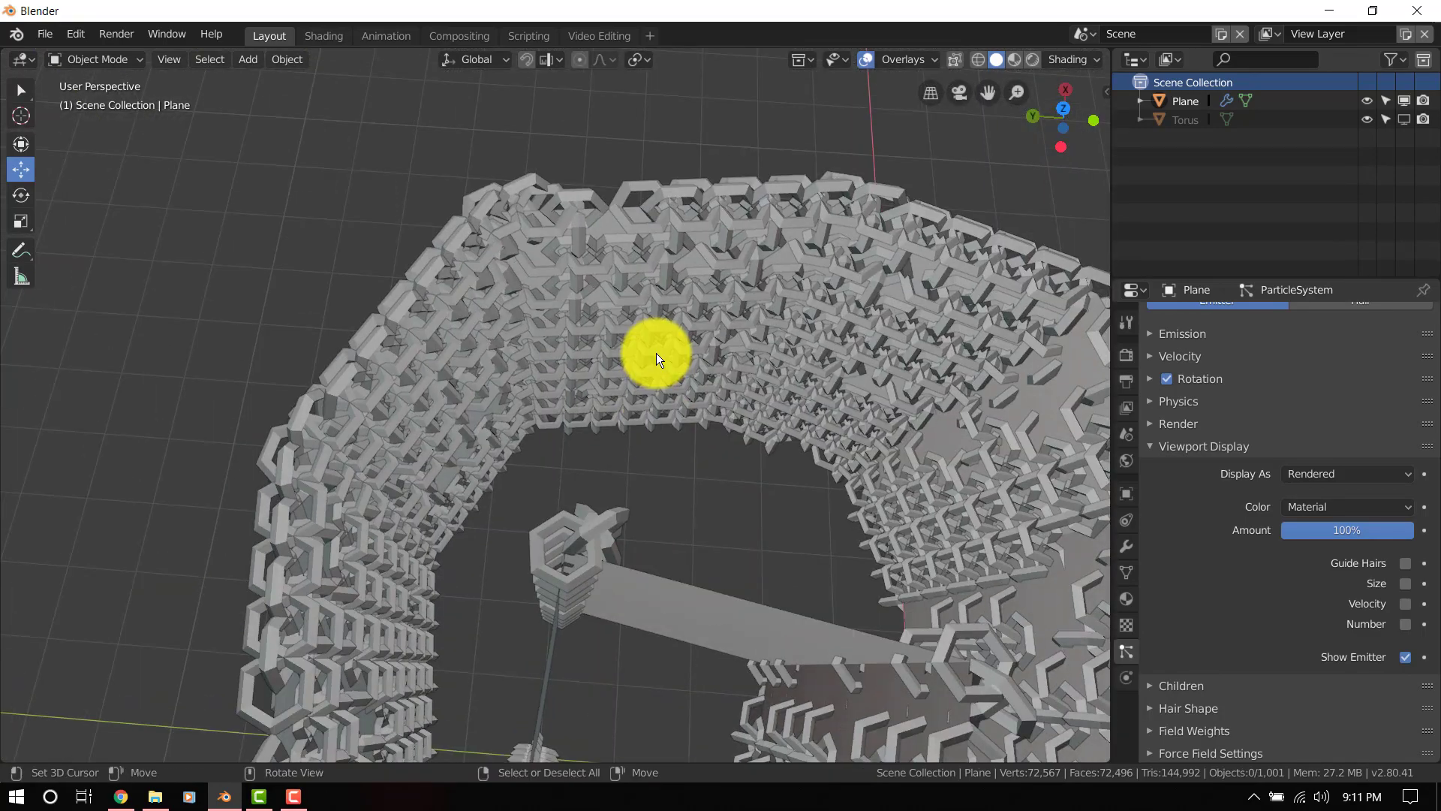
key("a")
key("ctrl+a")
left_click(658, 353)
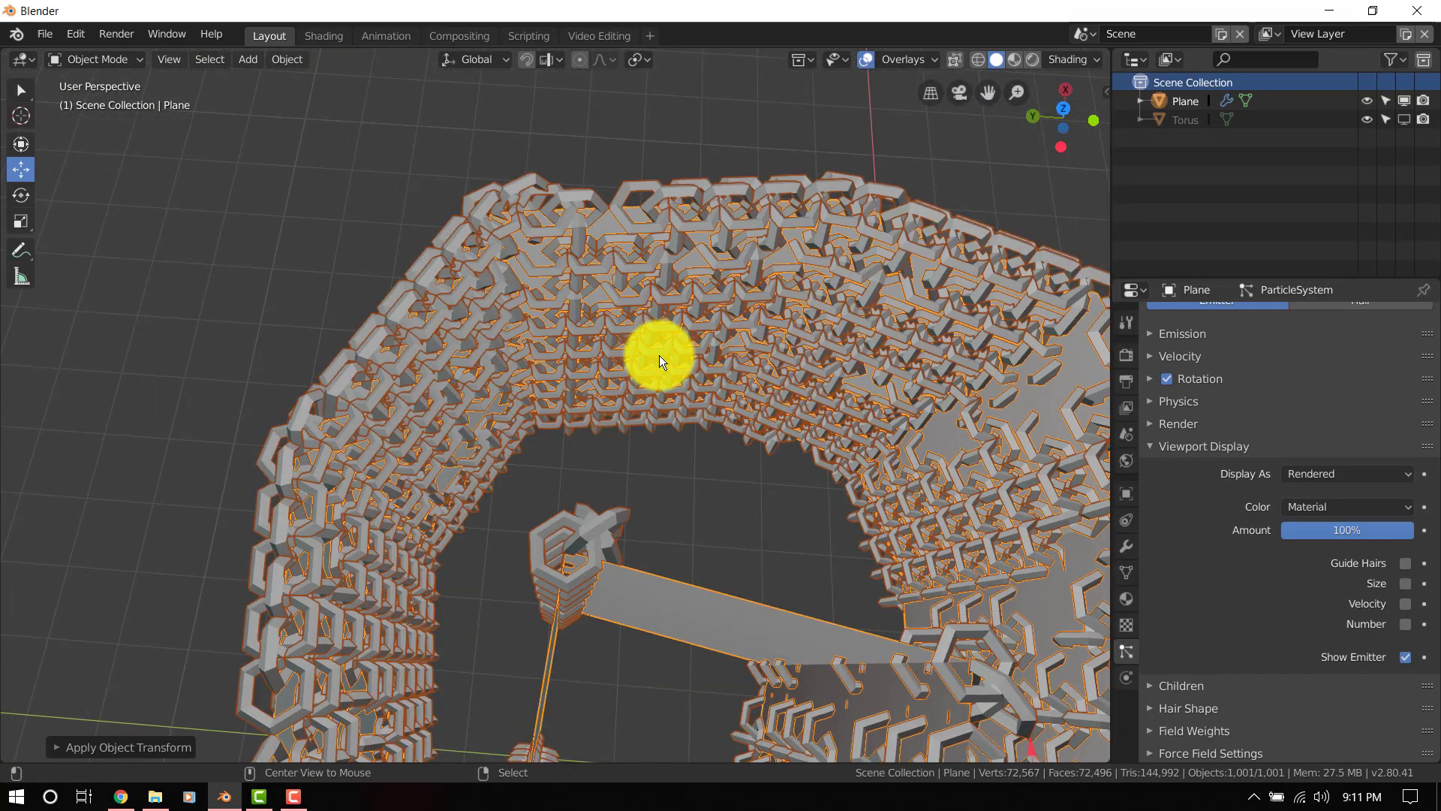
key("alt+a")
- Expand the particle Emission settings and raise the emission Number first to 3000 and finally to 5000
scroll(631, 392, "down", 5)
middle_click_drag(594, 440, 480, 354)
scroll(632, 396, "up", 4)
middle_click_drag(650, 403, 645, 451)
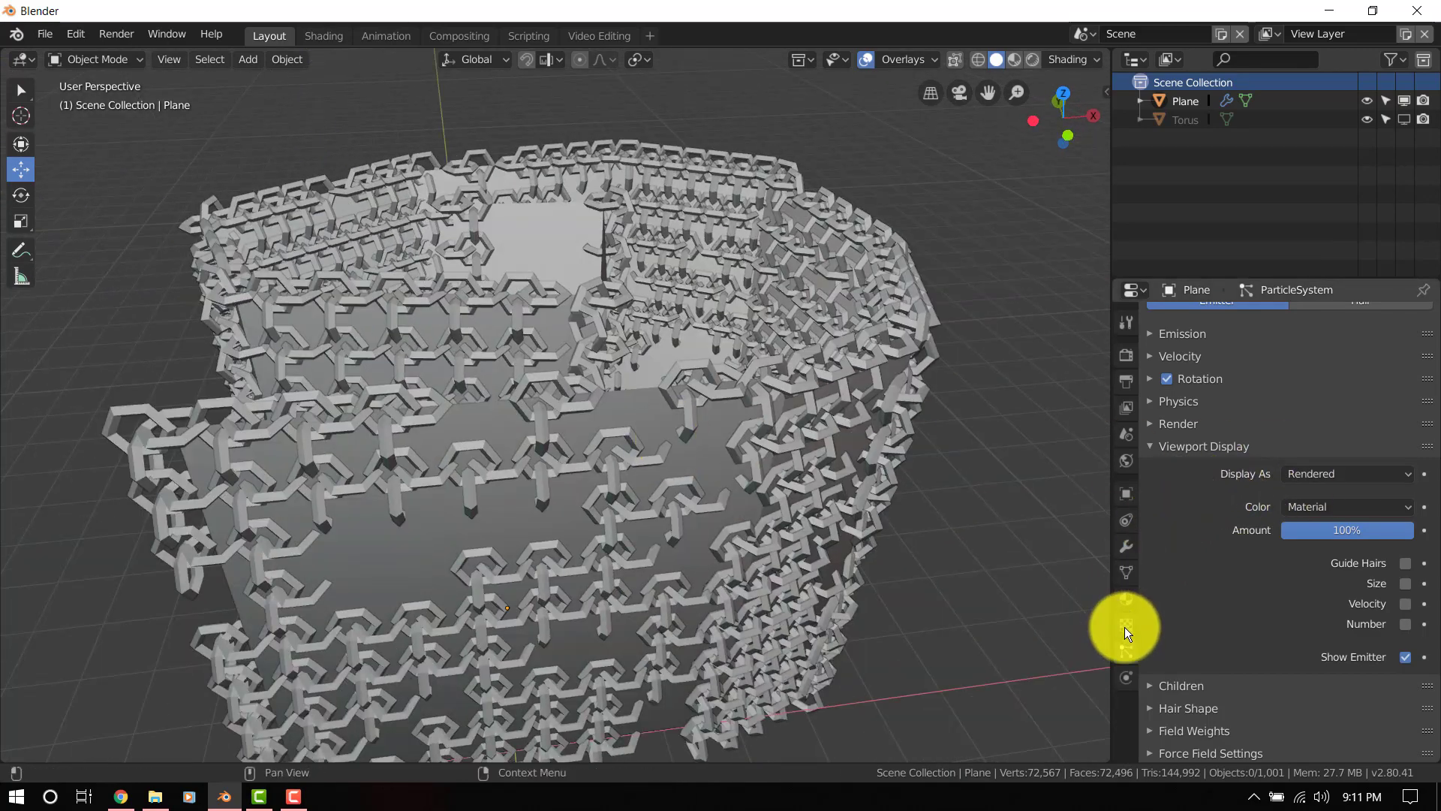
scroll(1212, 461, "up", 4)
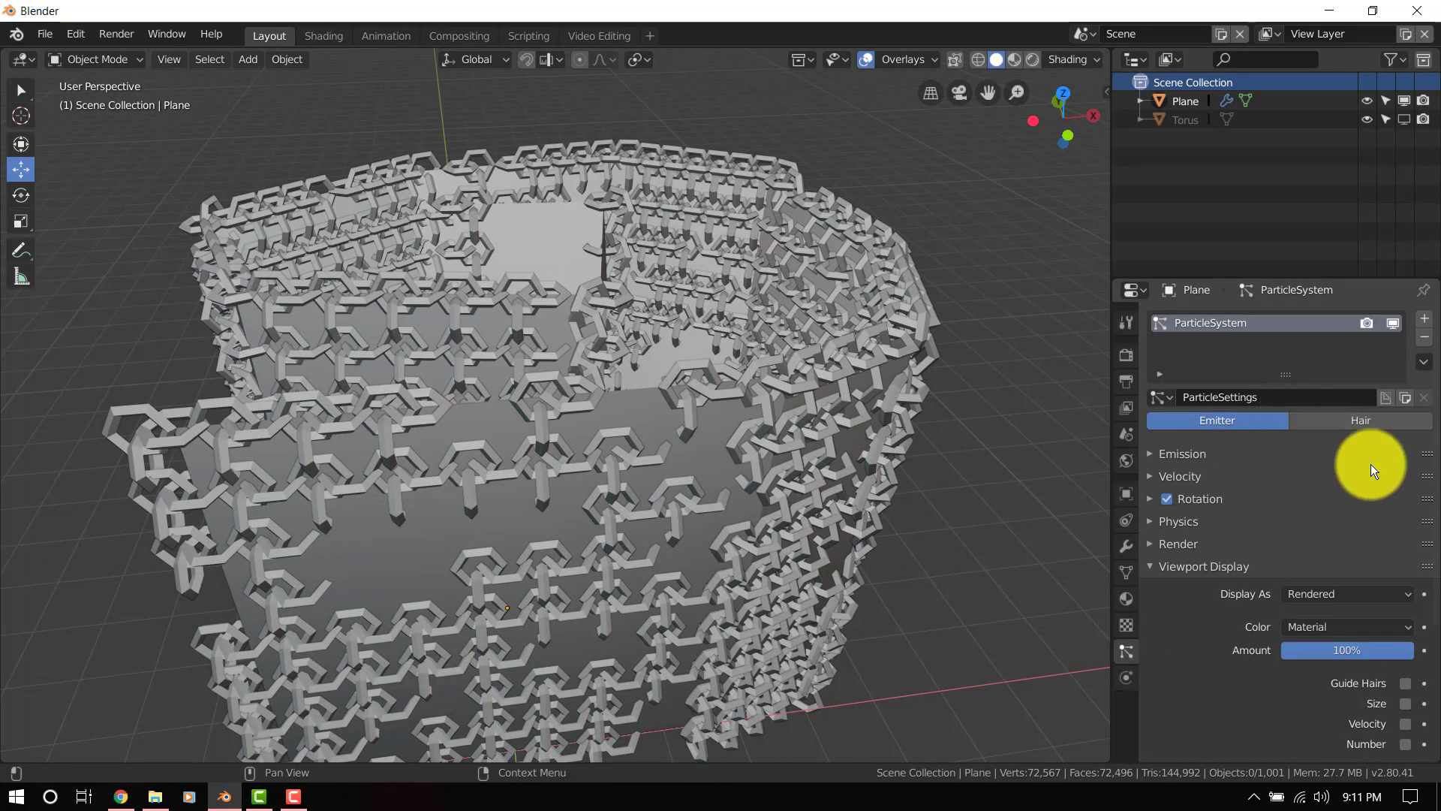
left_click(1276, 454)
left_click_drag(1342, 486, 1437, 485)
left_click(1345, 478)
type("3000")
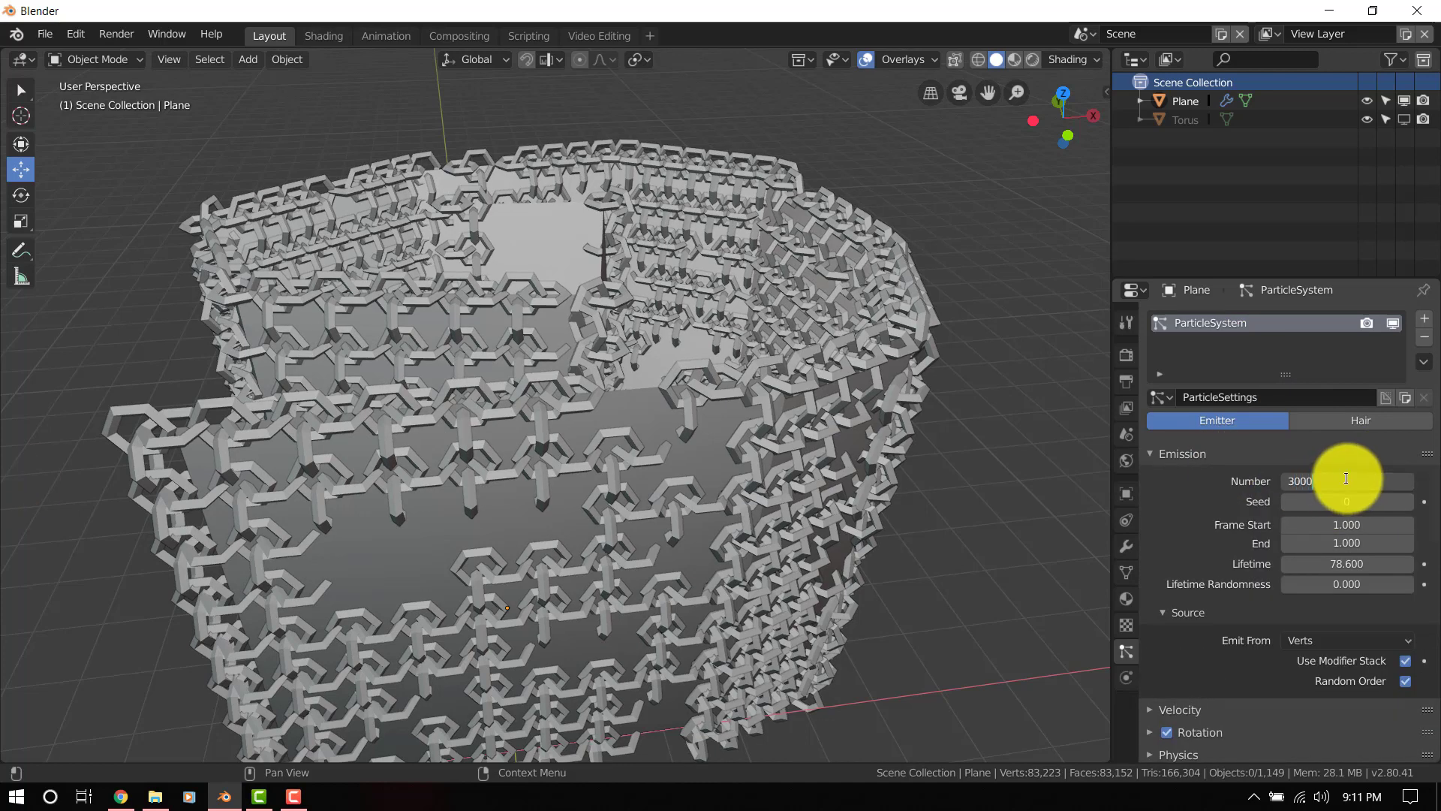
key("Return")
left_click(1347, 478)
type("5")
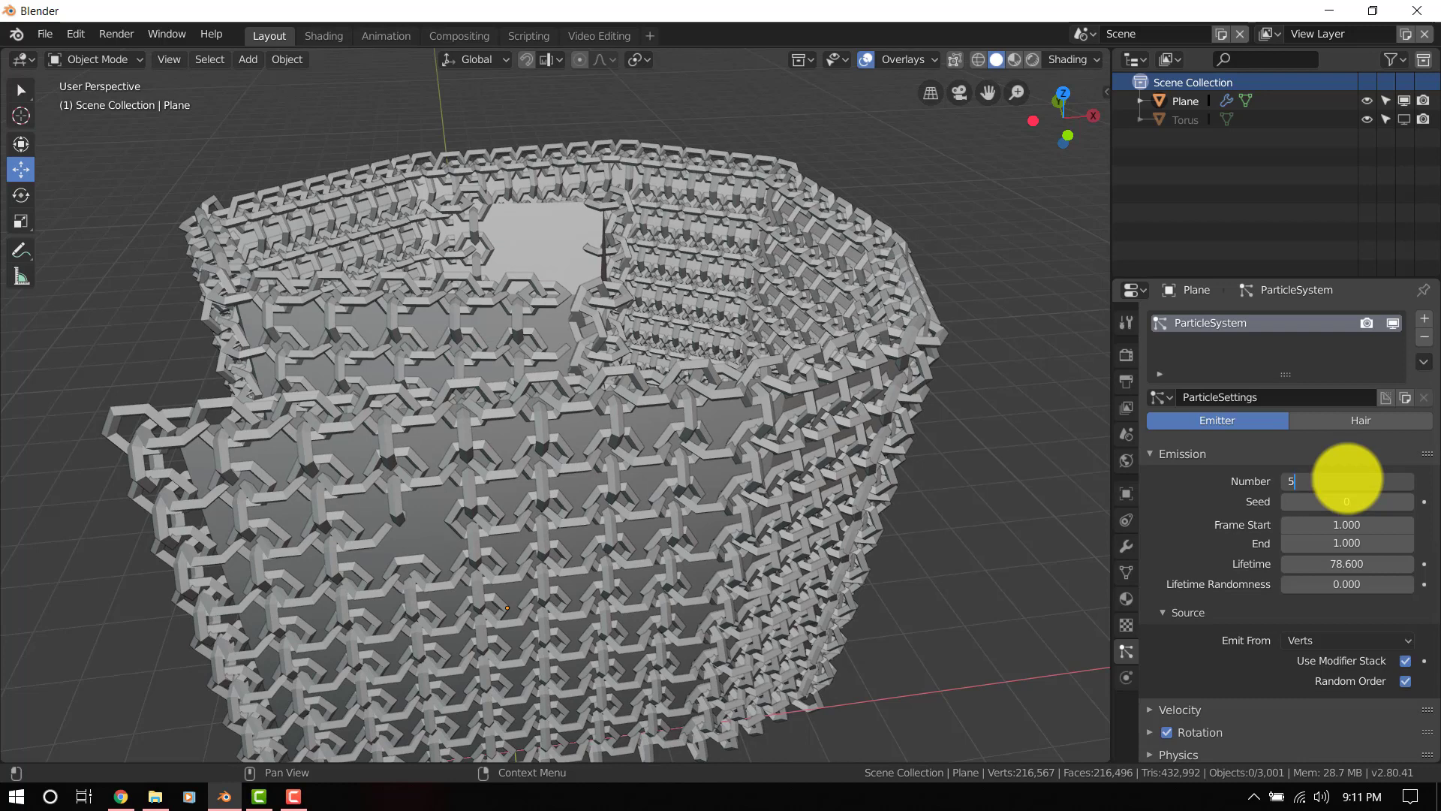
type("000")
key("Return")
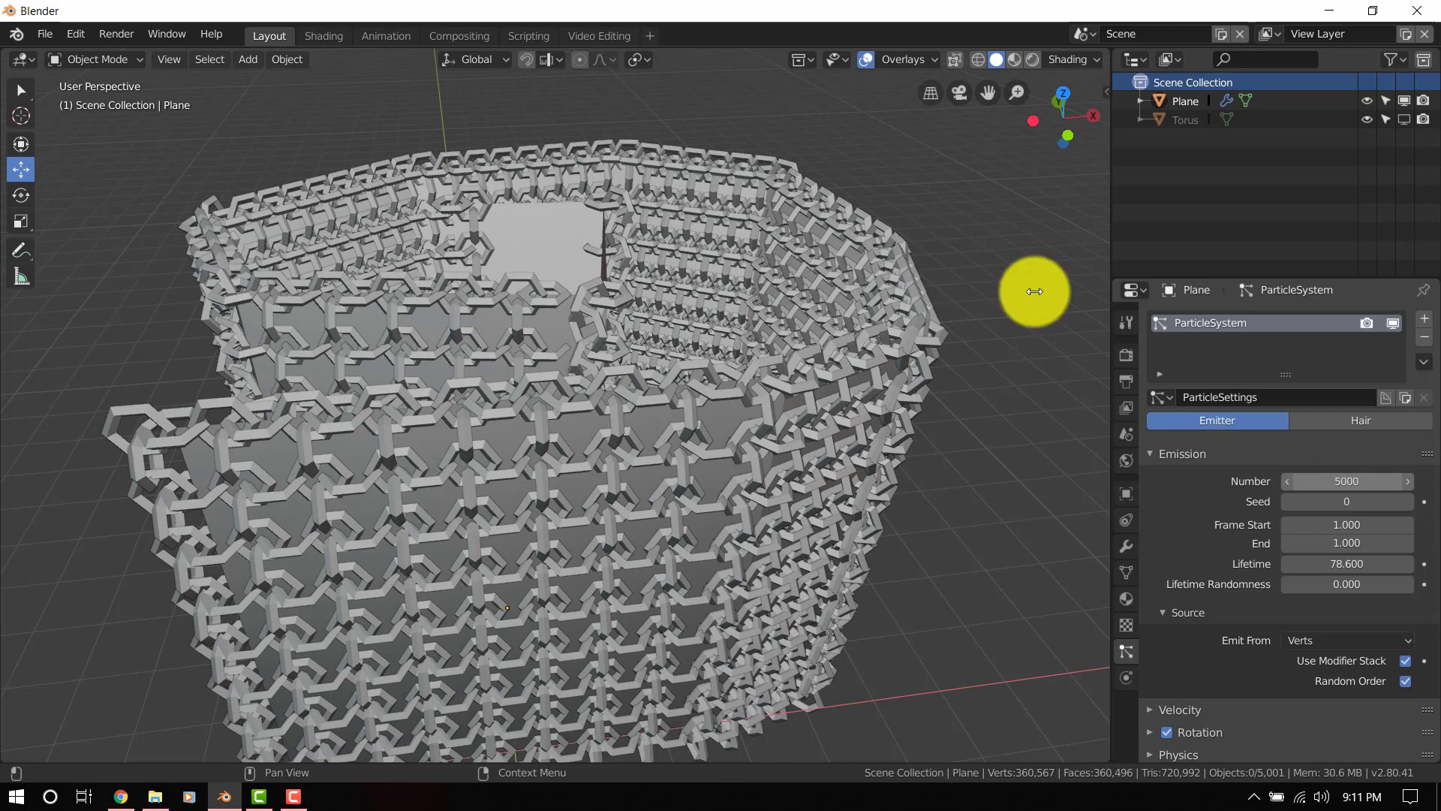
- Turn off the viewport overlays and try toggling Show Emitter in the particle Viewport Display and Render settings
left_click(866, 60)
scroll(1238, 526, "down", 6)
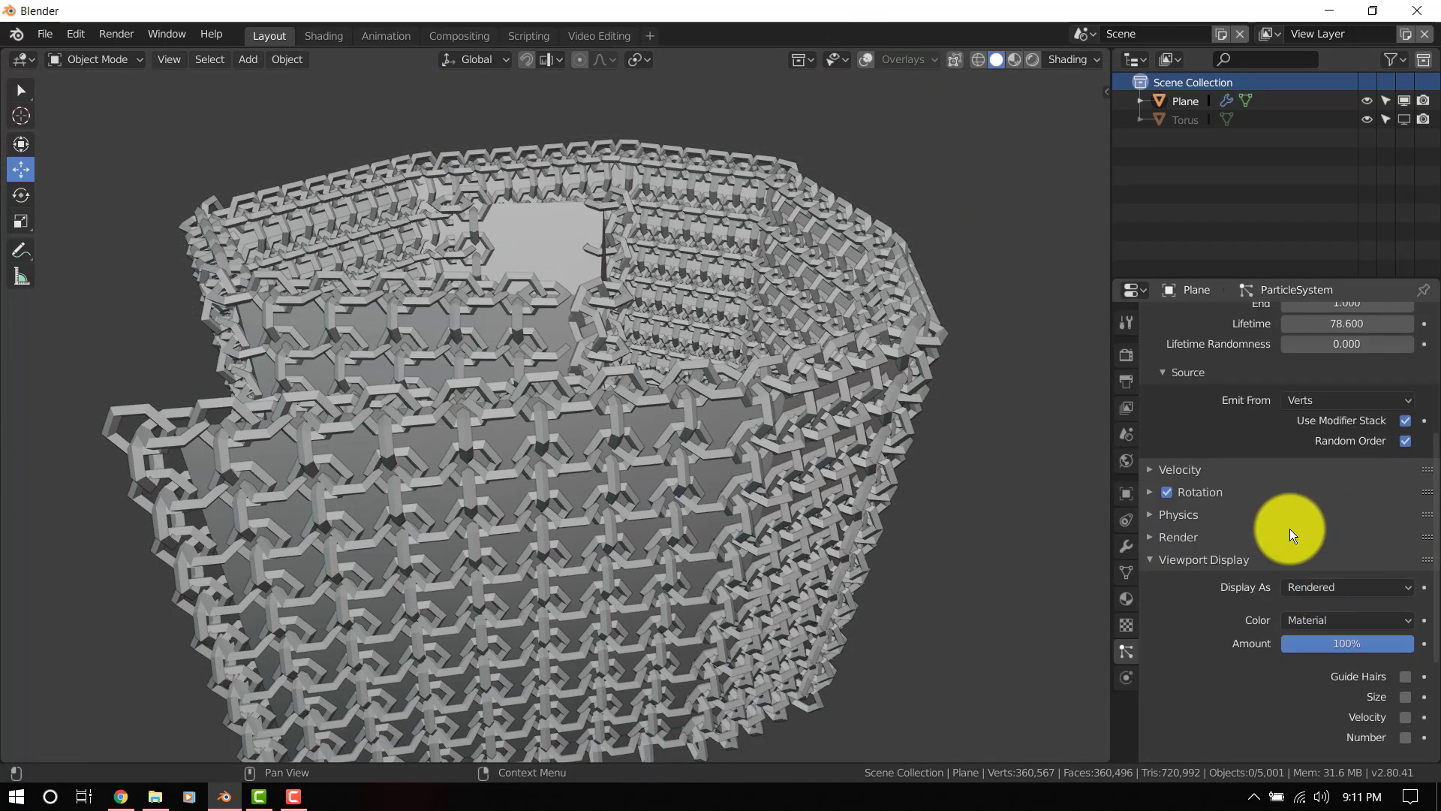
scroll(1389, 675, "down", 2)
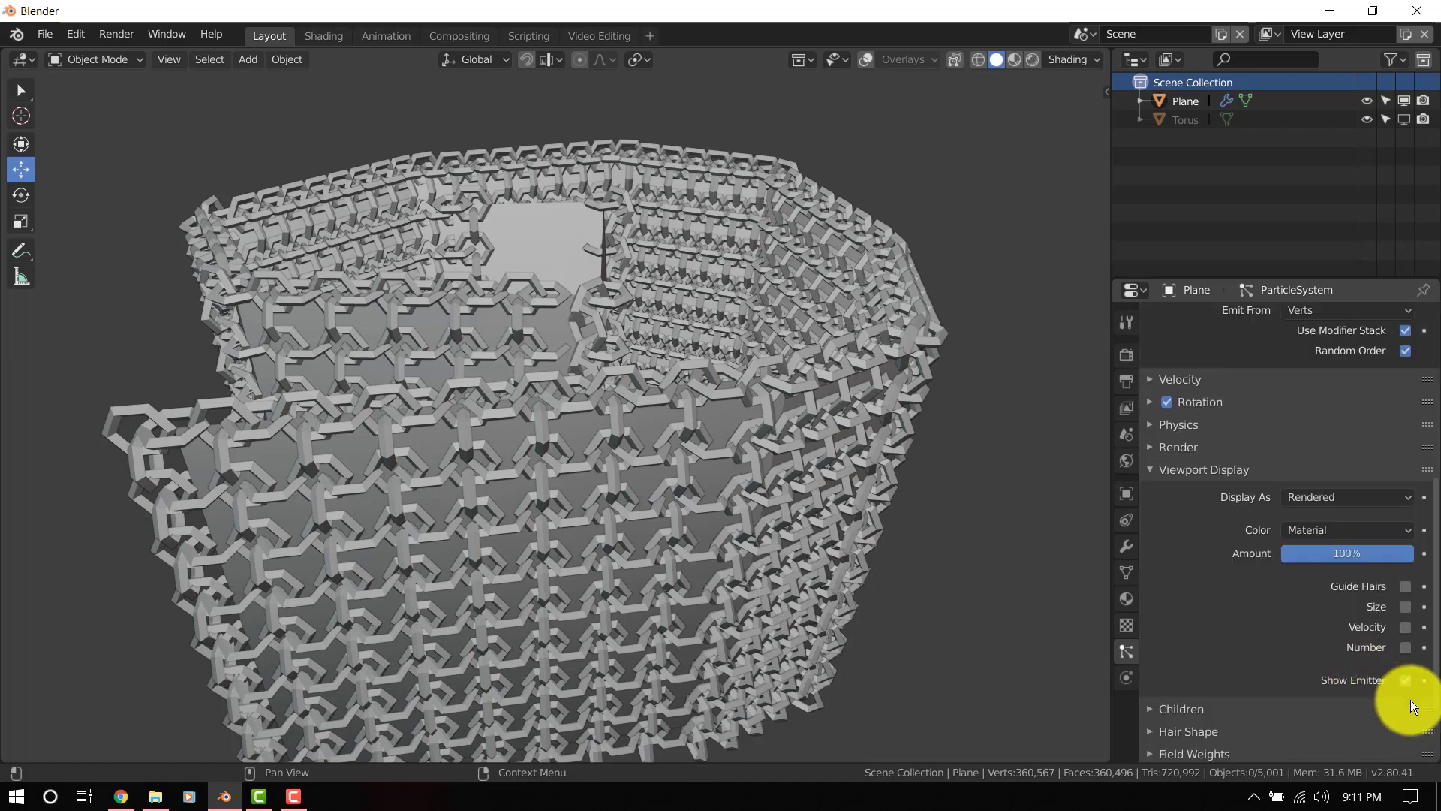
left_click(1406, 680)
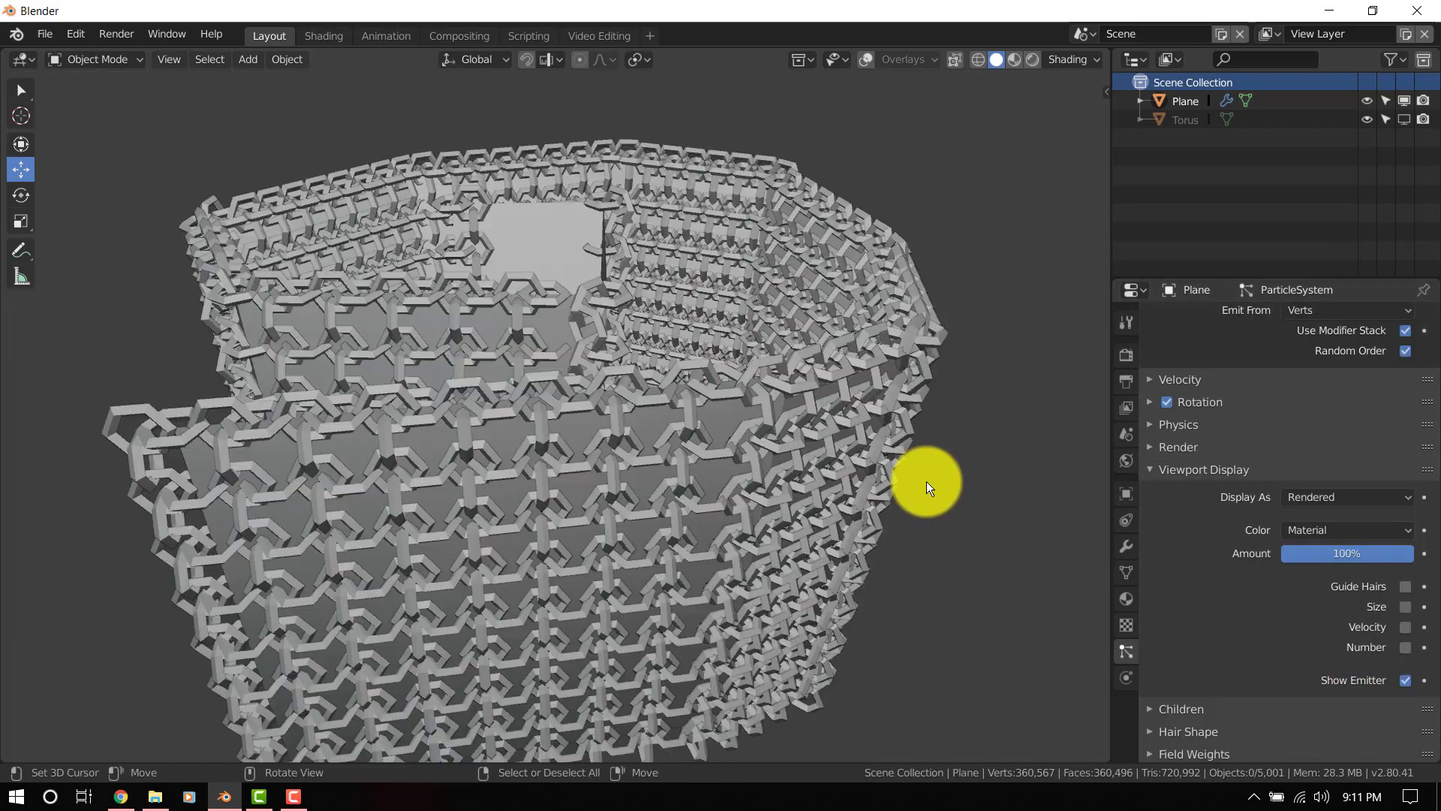
left_click(1205, 449)
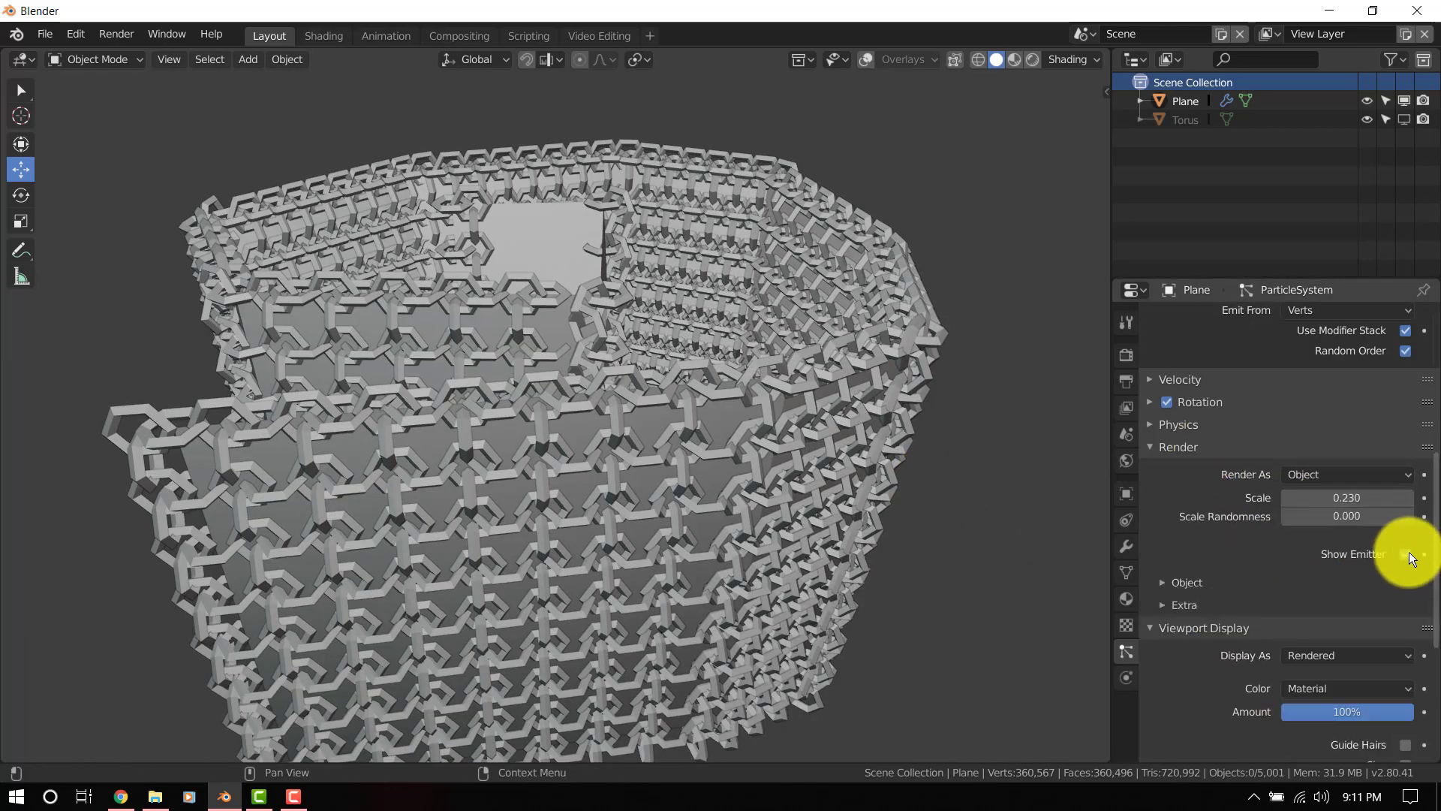
left_click(1407, 554)
key("Tab")
key("Tab")
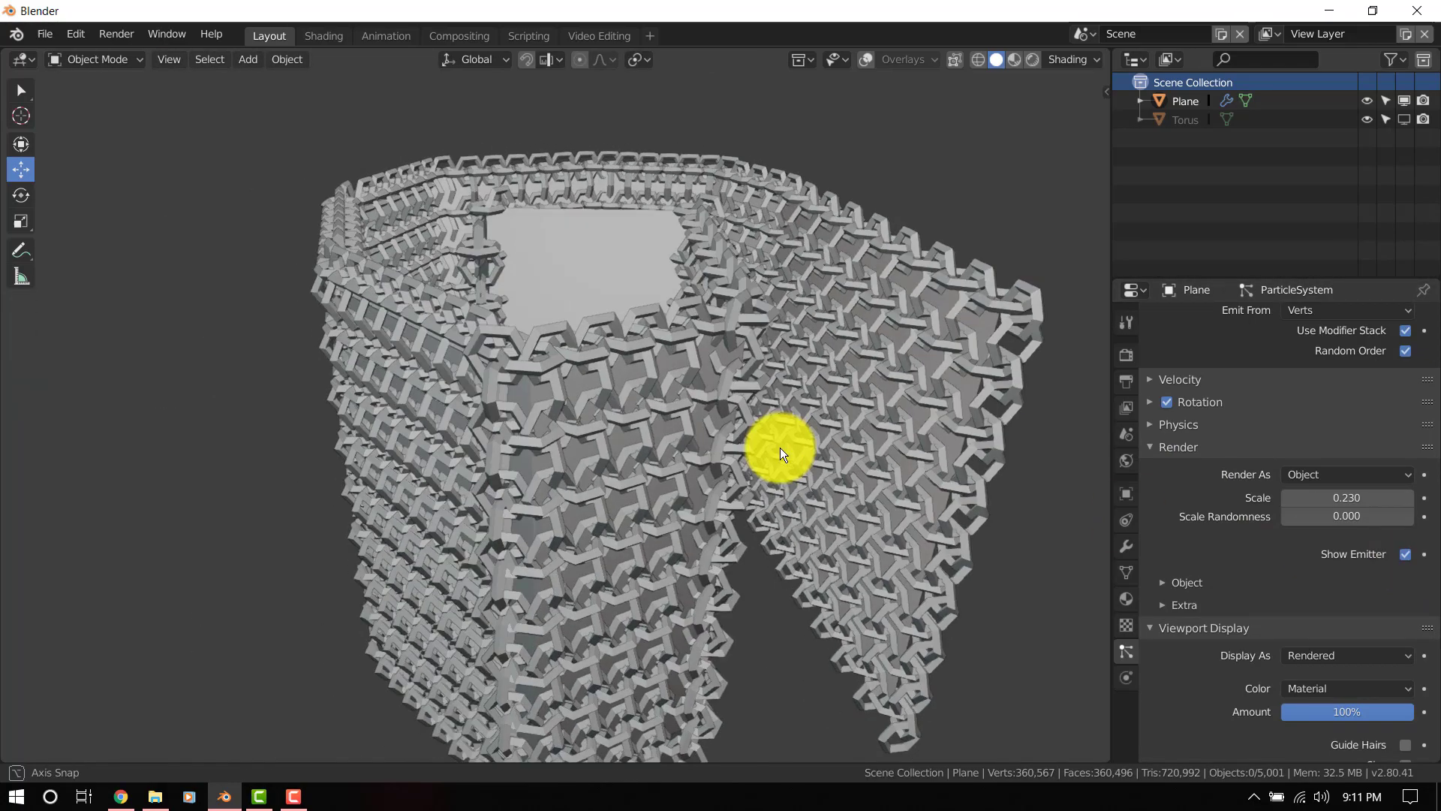
- Examine the linked rings on the curved wall from several angles and distances
scroll(812, 443, "up", 5)
middle_click_drag(781, 447, 833, 431)
scroll(813, 443, "down", 5)
scroll(833, 431, "up", 3)
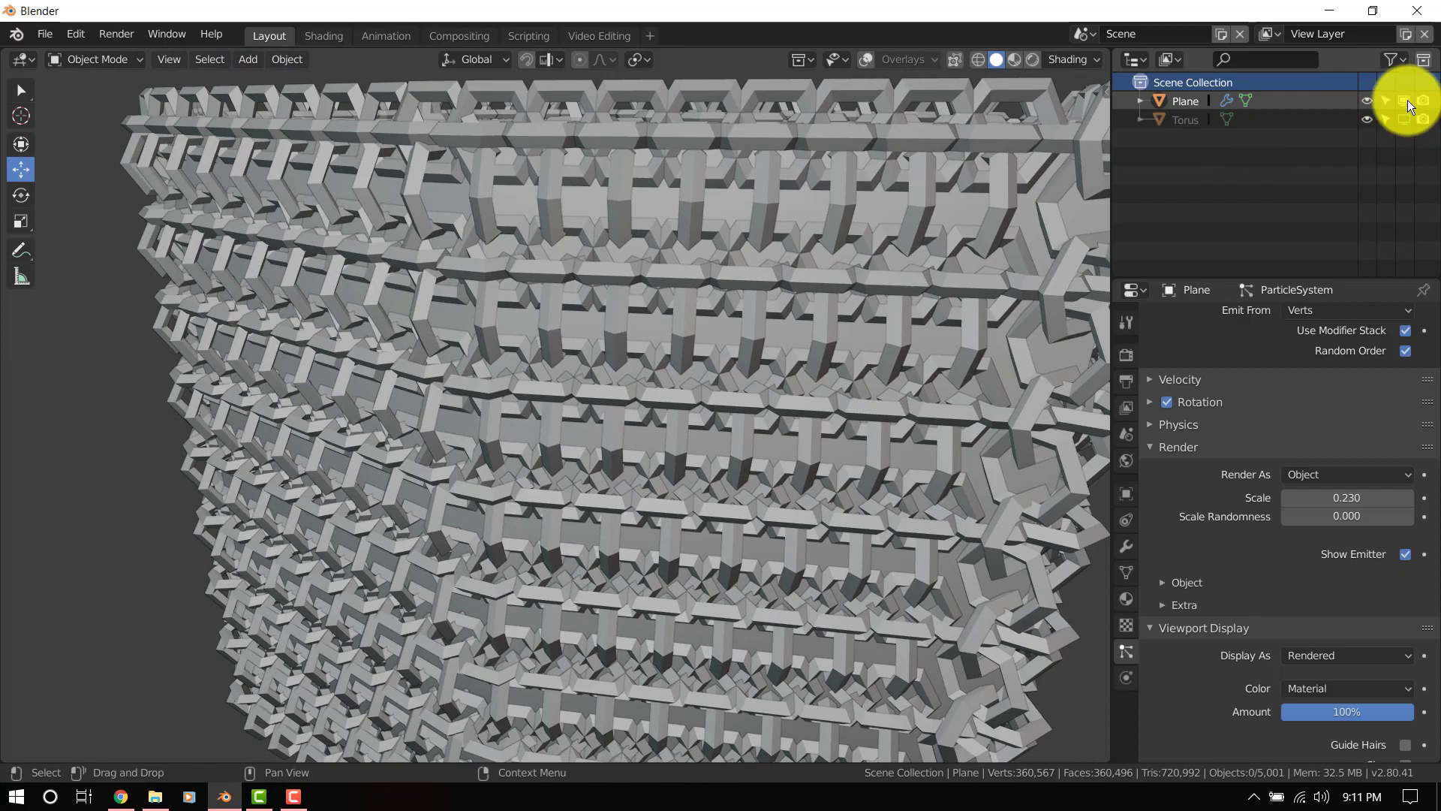
scroll(720, 328, "down", 5)
scroll(724, 332, "up", 7)
scroll(705, 337, "down", 7)
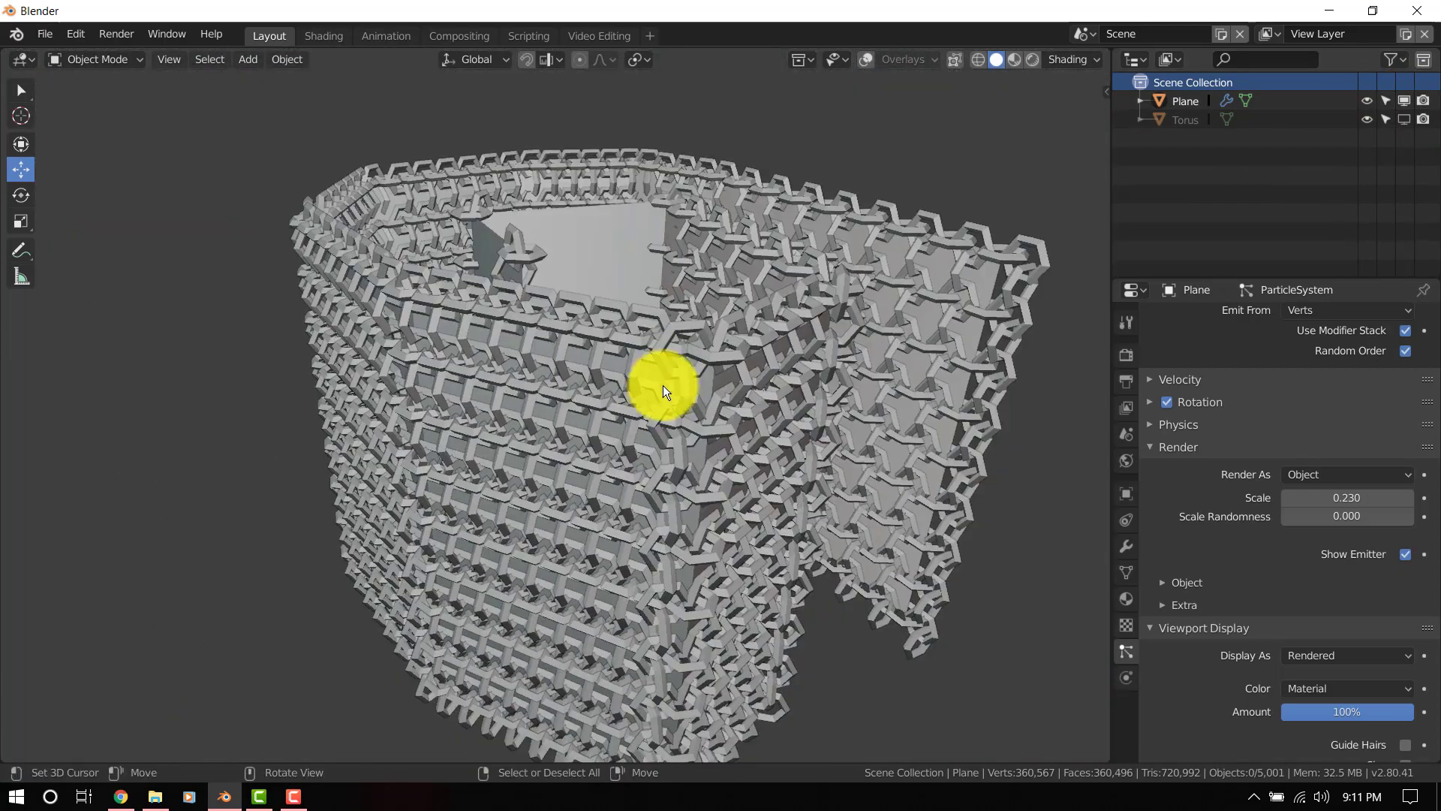
- Add six evenly spaced vertical loop cuts to the undivided inner spiral panel and return to Object Mode
middle_click_drag(663, 385, 393, 286)
scroll(498, 331, "up", 4)
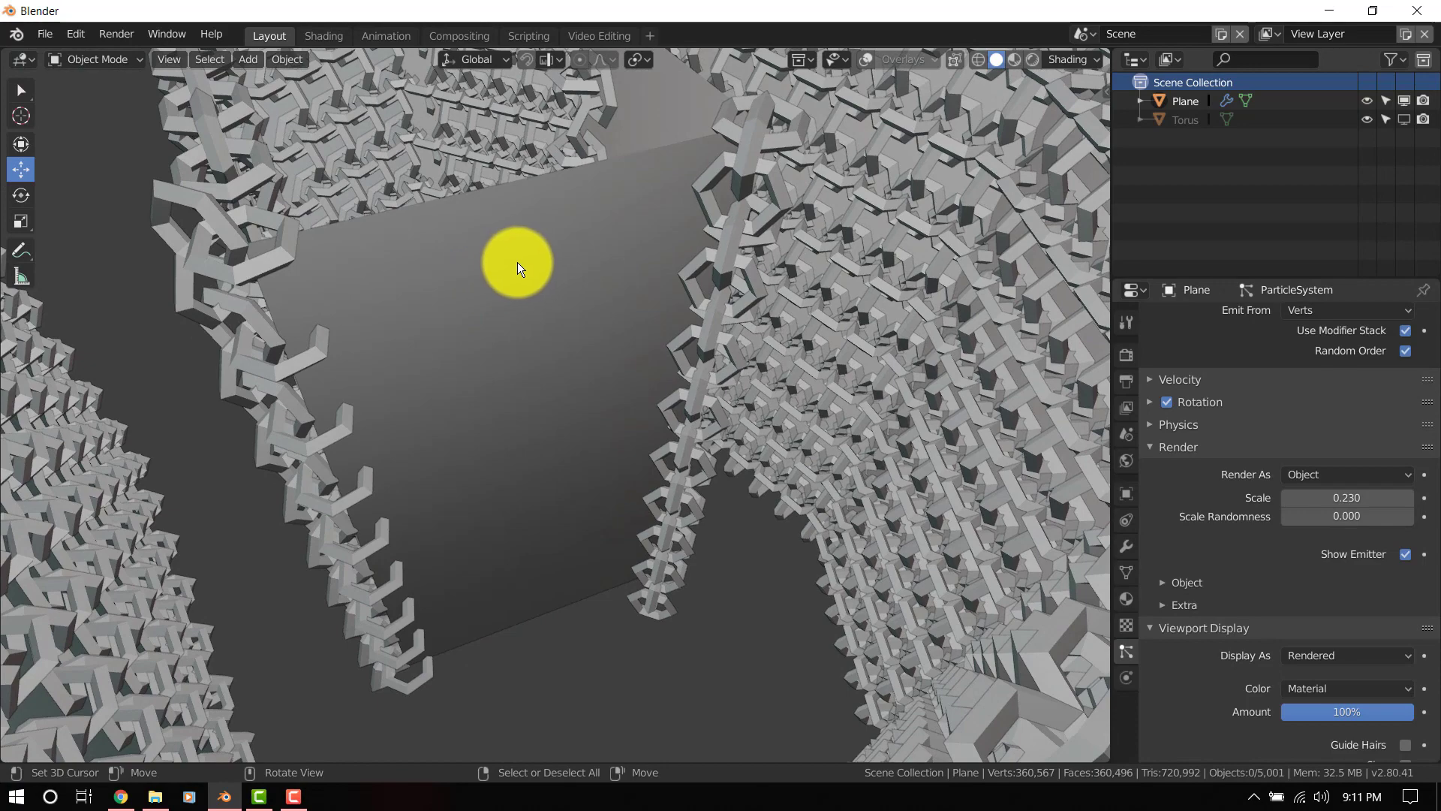
key("Tab")
key("ctrl+r")
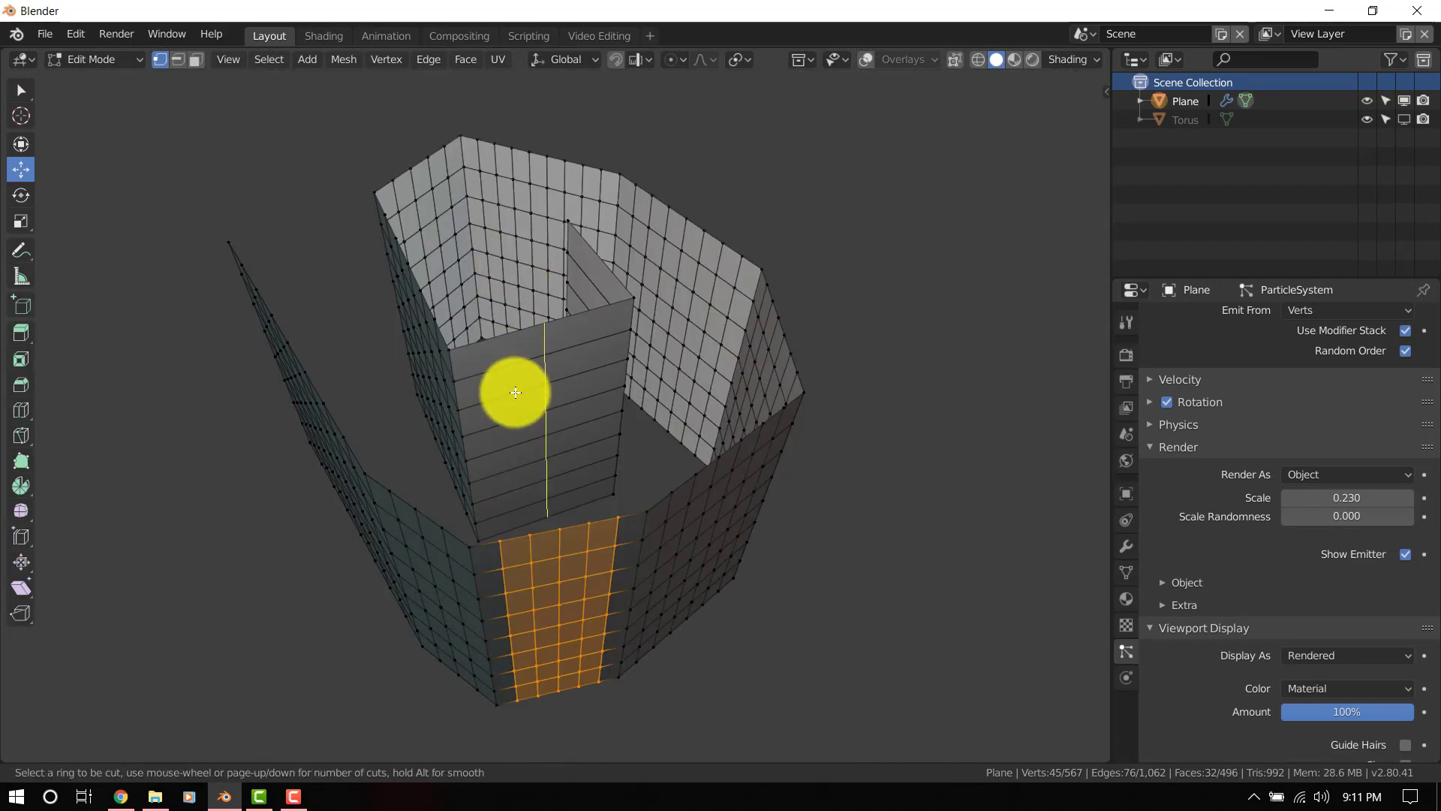
scroll(519, 388, "up", 5)
left_click(519, 388)
key("Tab")
- Add five evenly spaced vertical loop cuts to the innermost end panel of the spiral and return to Object Mode
scroll(511, 373, "up", 4)
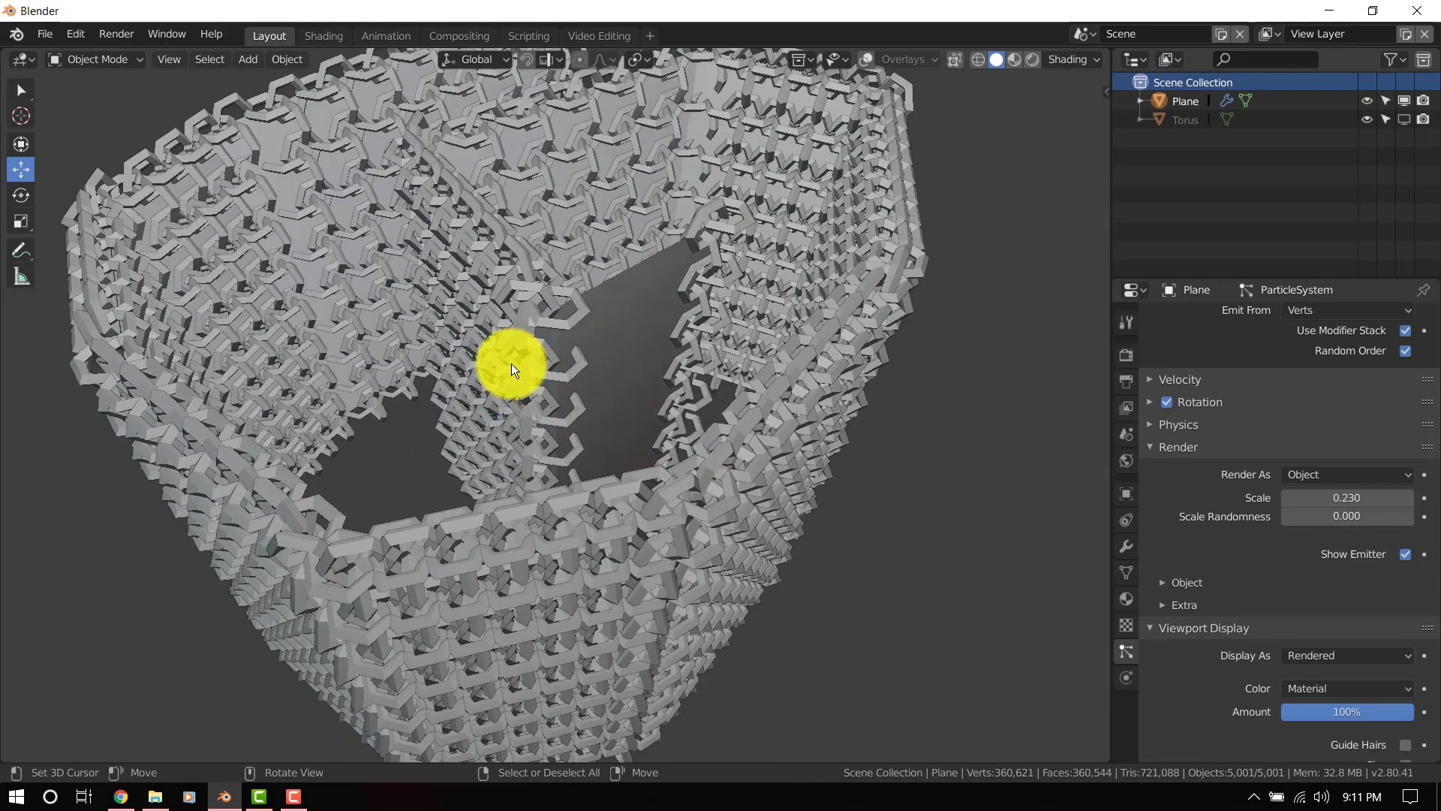
key("Tab")
key("ctrl+r")
left_click(645, 290)
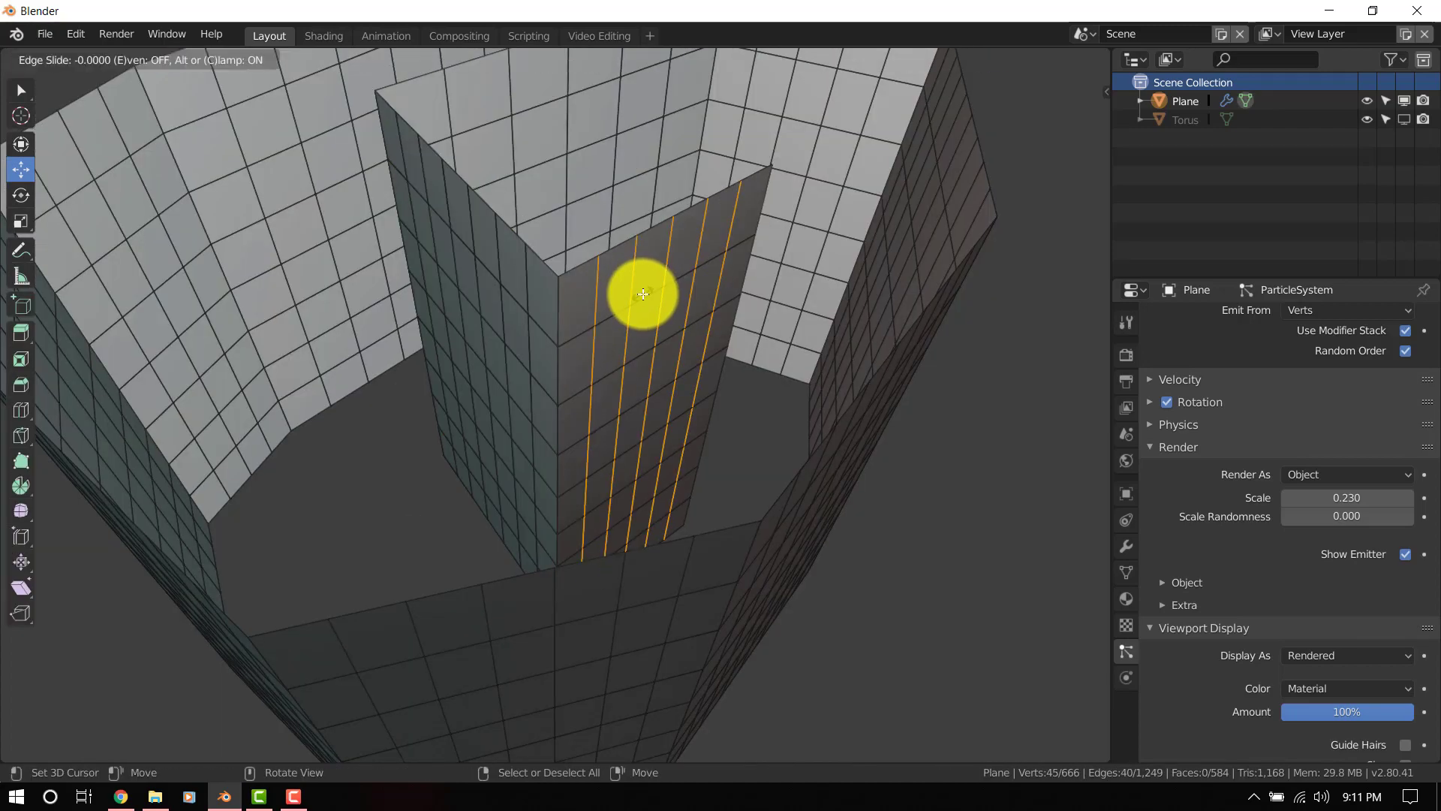
key("Tab")
- Deselect everything and examine the finished chainmail spiral up close and from a distance
middle_click_drag(719, 341, 650, 346)
key("alt+a")
scroll(509, 284, "up", 5)
scroll(525, 299, "up", 2)
scroll(650, 347, "down", 5)
middle_click_drag(593, 385, 806, 381)
scroll(807, 381, "down", 6)
middle_click_drag(655, 476, 642, 396, "shift")
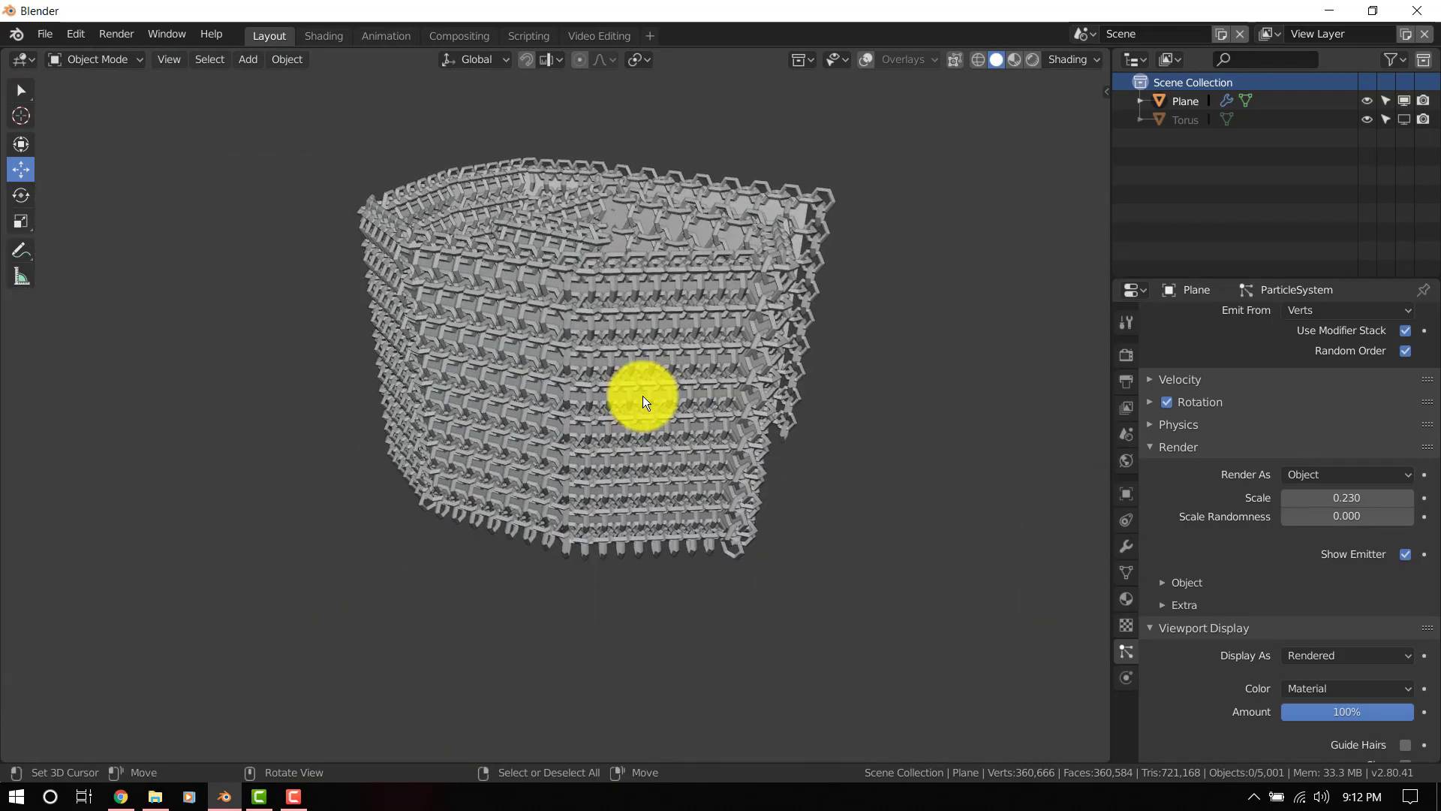